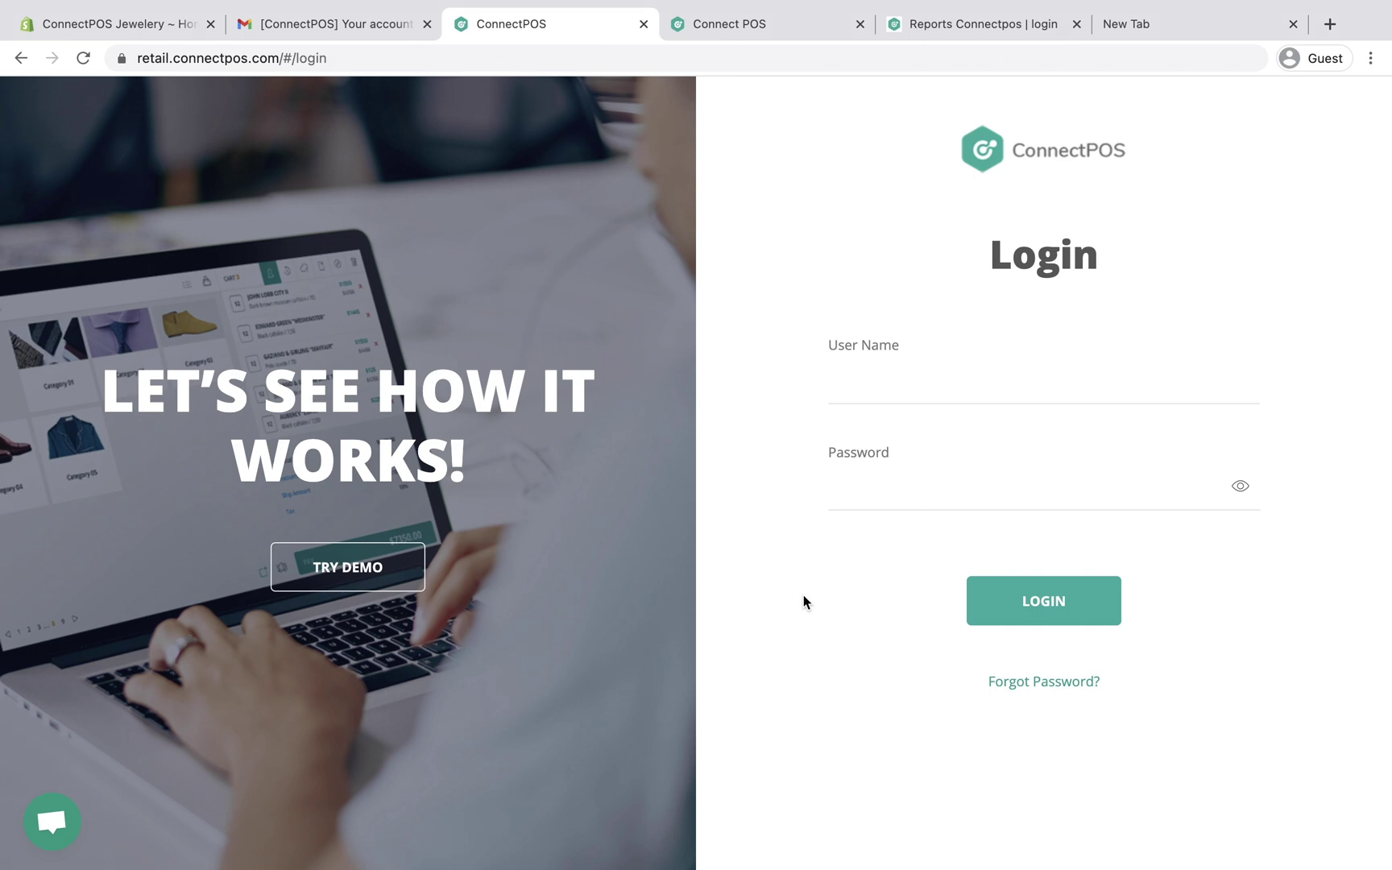
Step: Copy the account username from the welcome email and sign in to the POS
{"action": "left_click", "coordinate": [364, 25]}
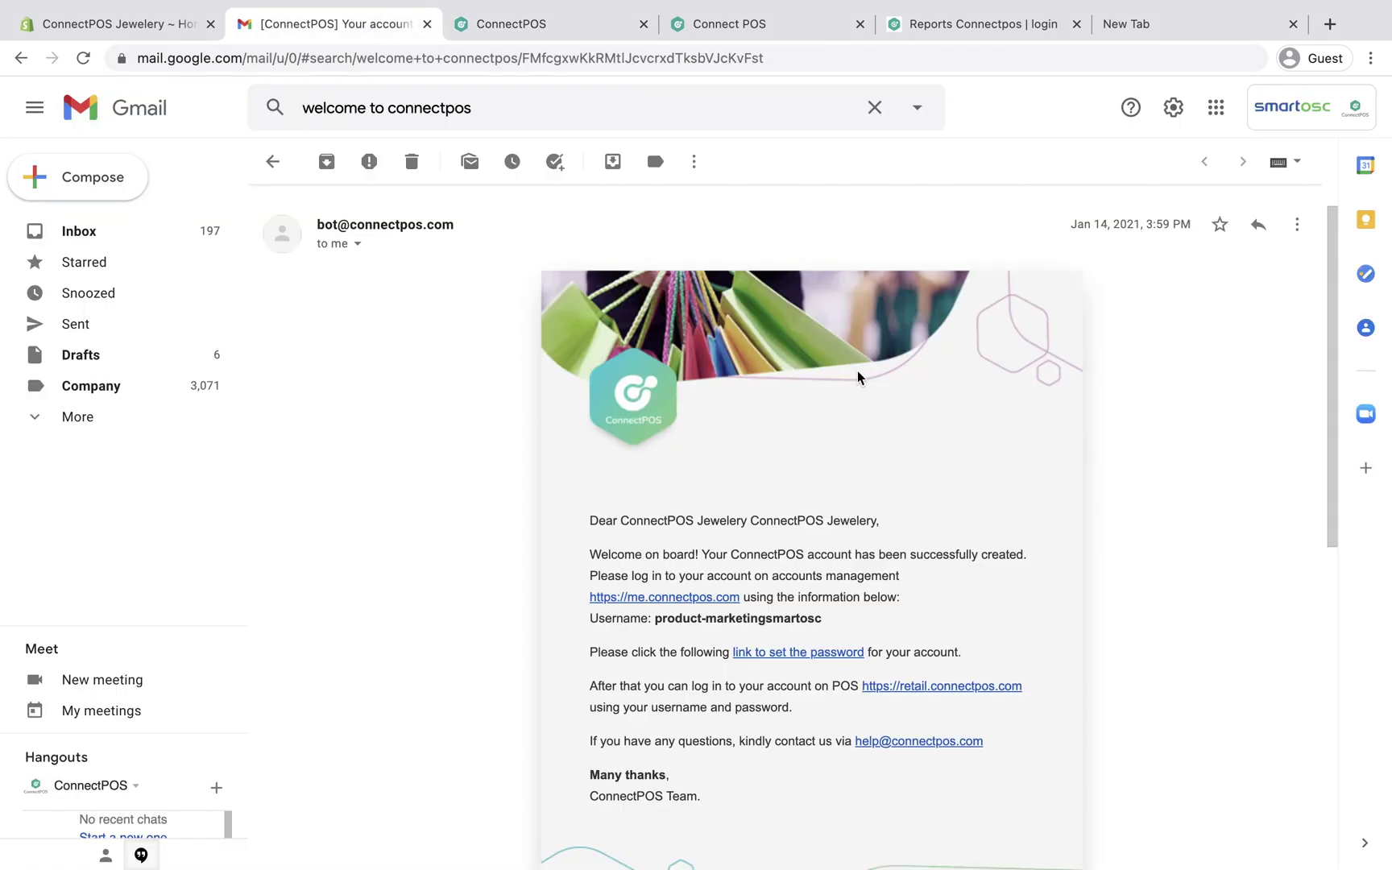
{"action": "left_click_drag", "start_coordinate": [830, 624], "coordinate": [657, 620]}
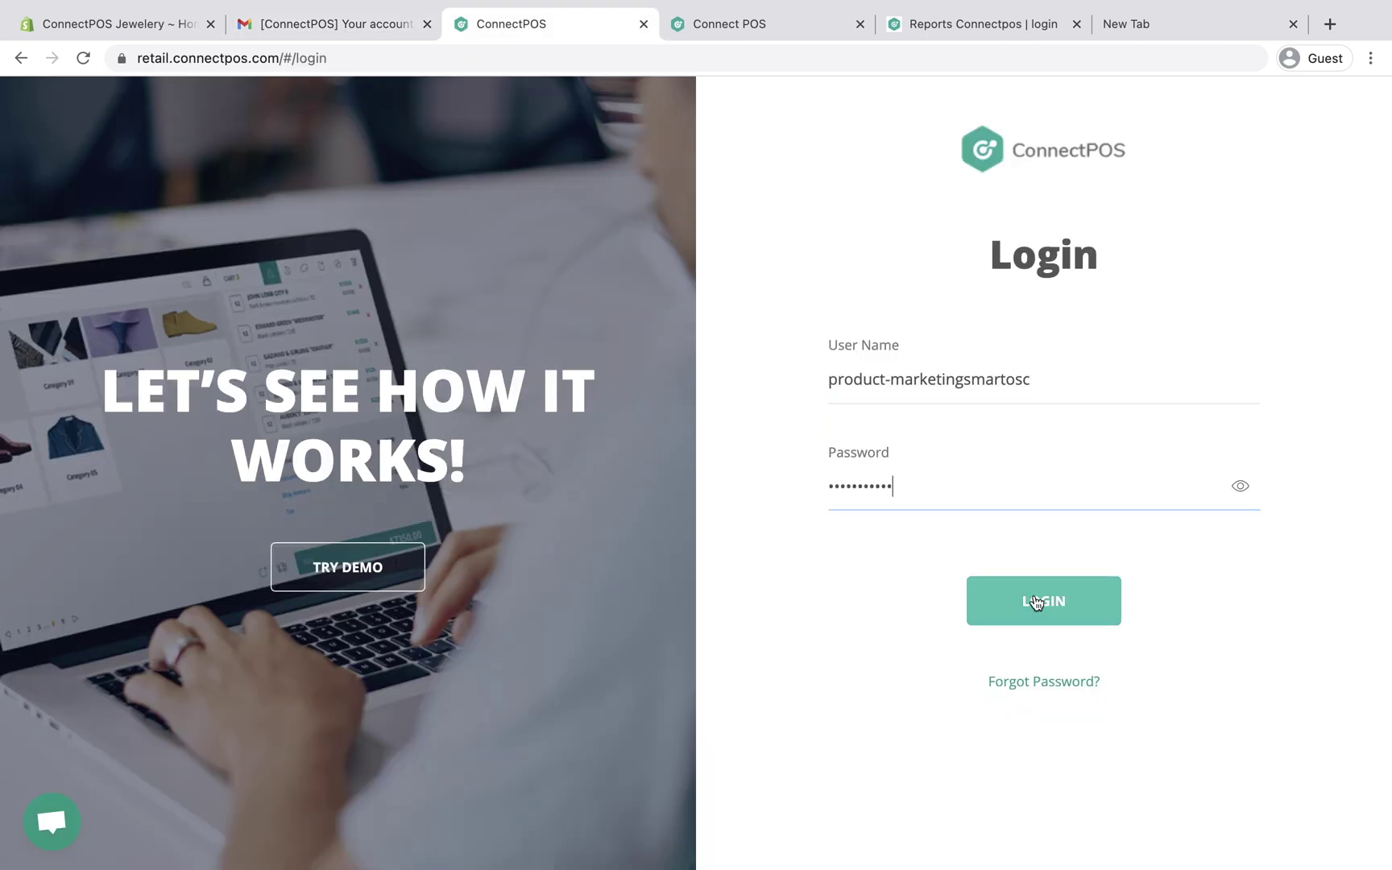
{"action": "left_click", "coordinate": [1035, 600]}
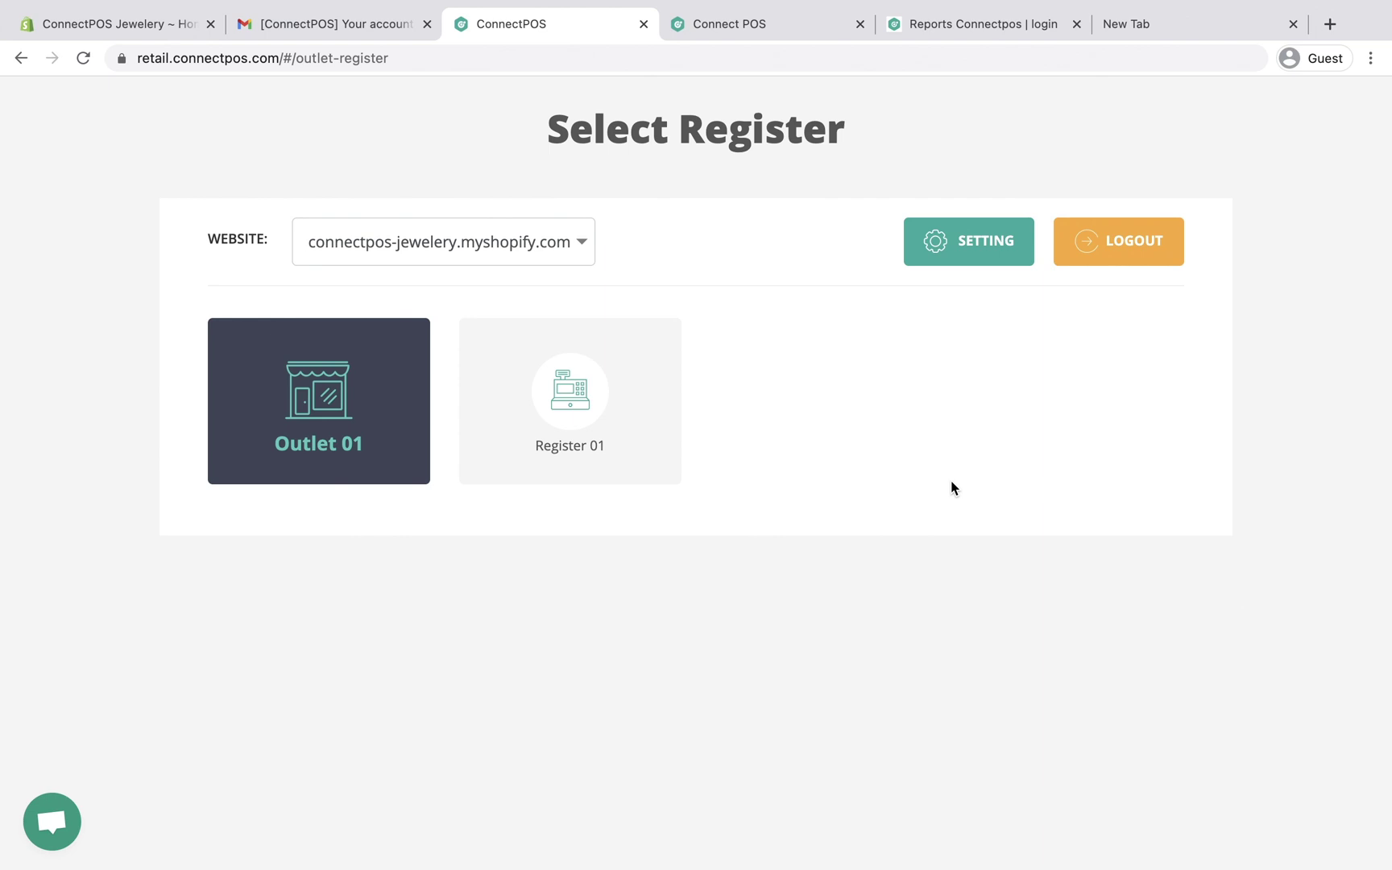
Step: Sign in to the account portal and the reports site with the copied username
{"action": "left_click", "coordinate": [737, 24]}
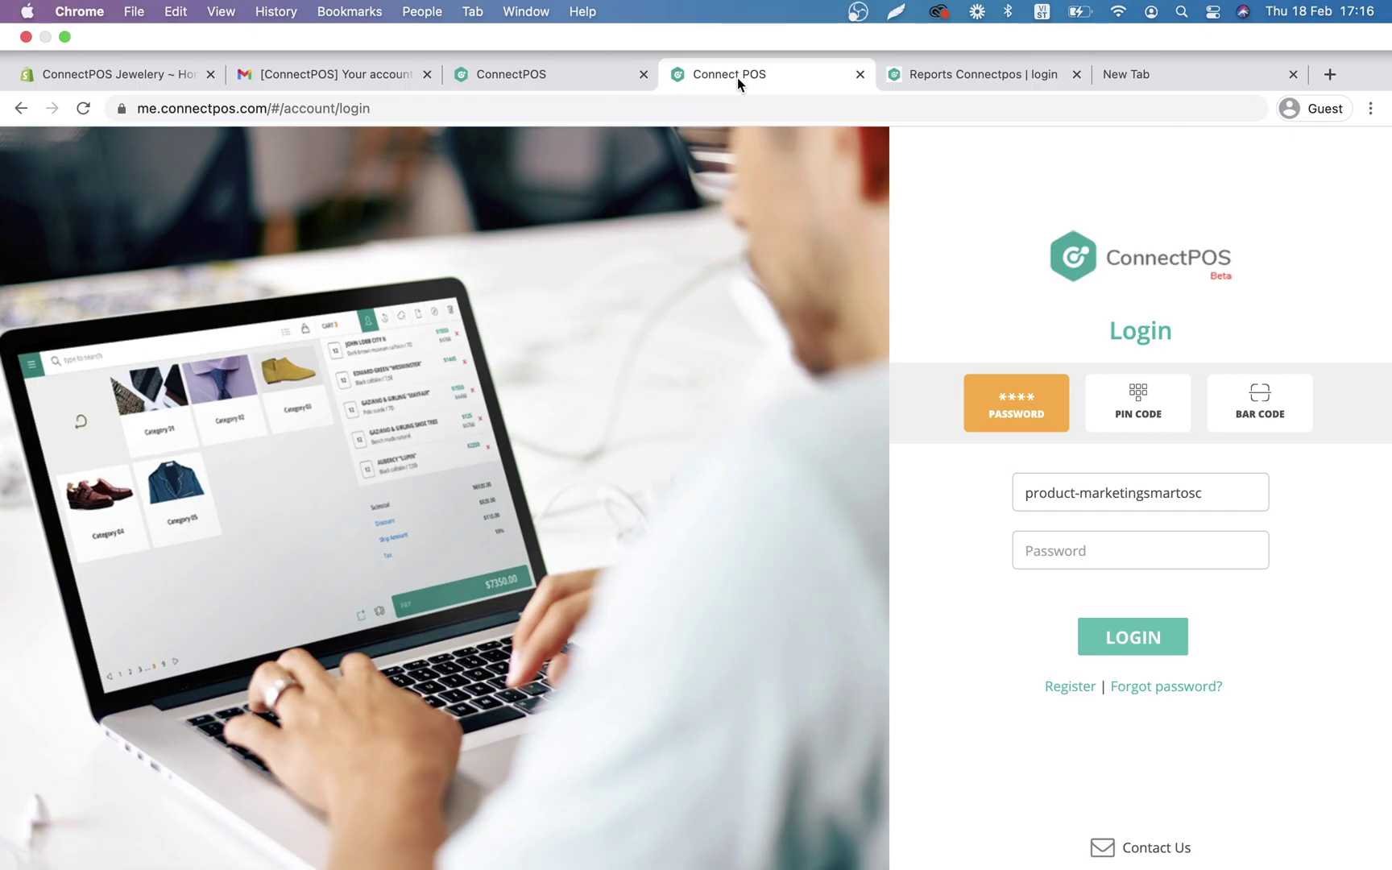
{"action": "key", "text": "ctrl+v"}
{"action": "key", "text": "Return"}
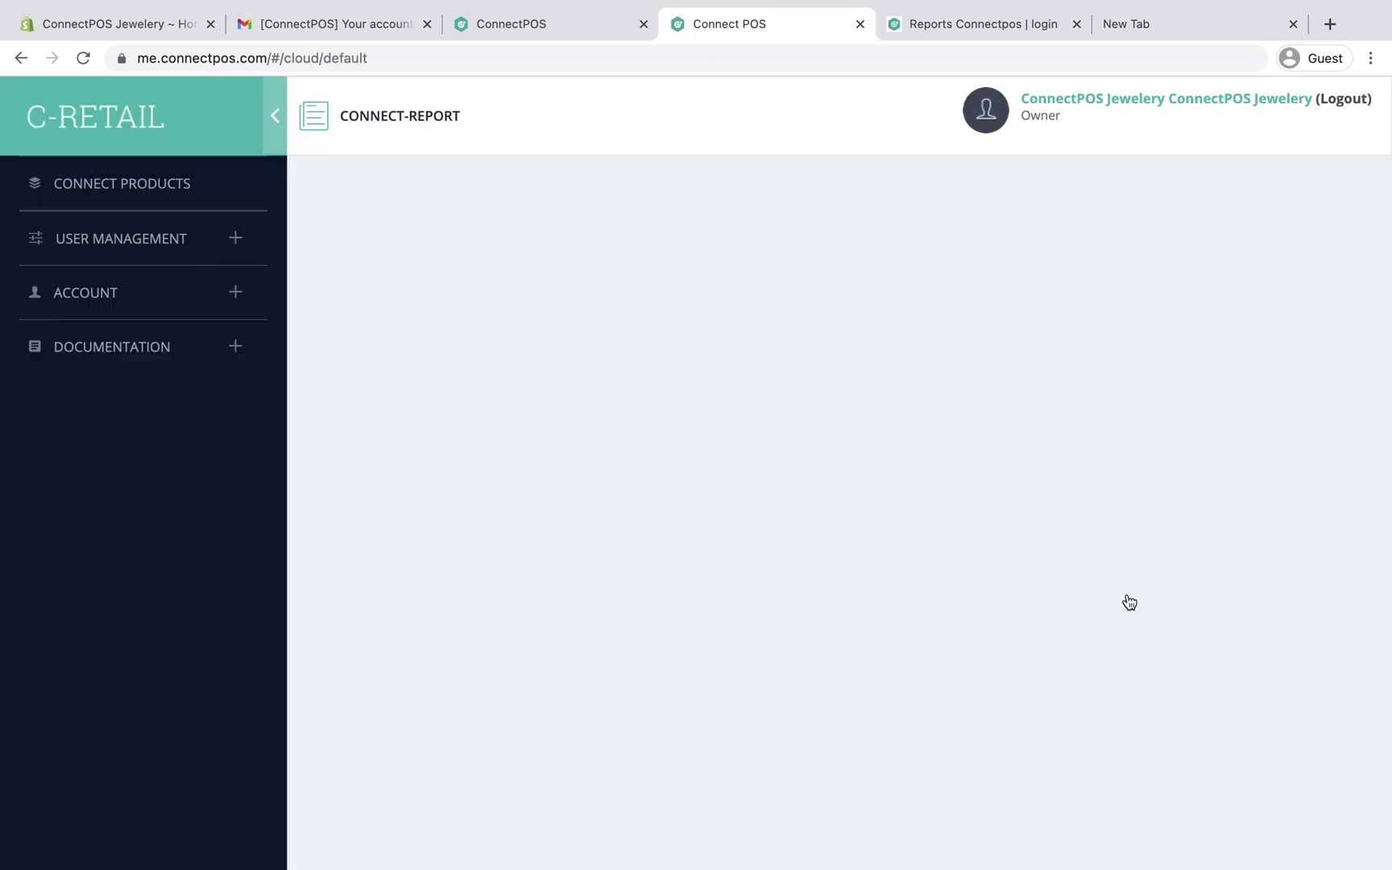
{"action": "left_click", "coordinate": [940, 27]}
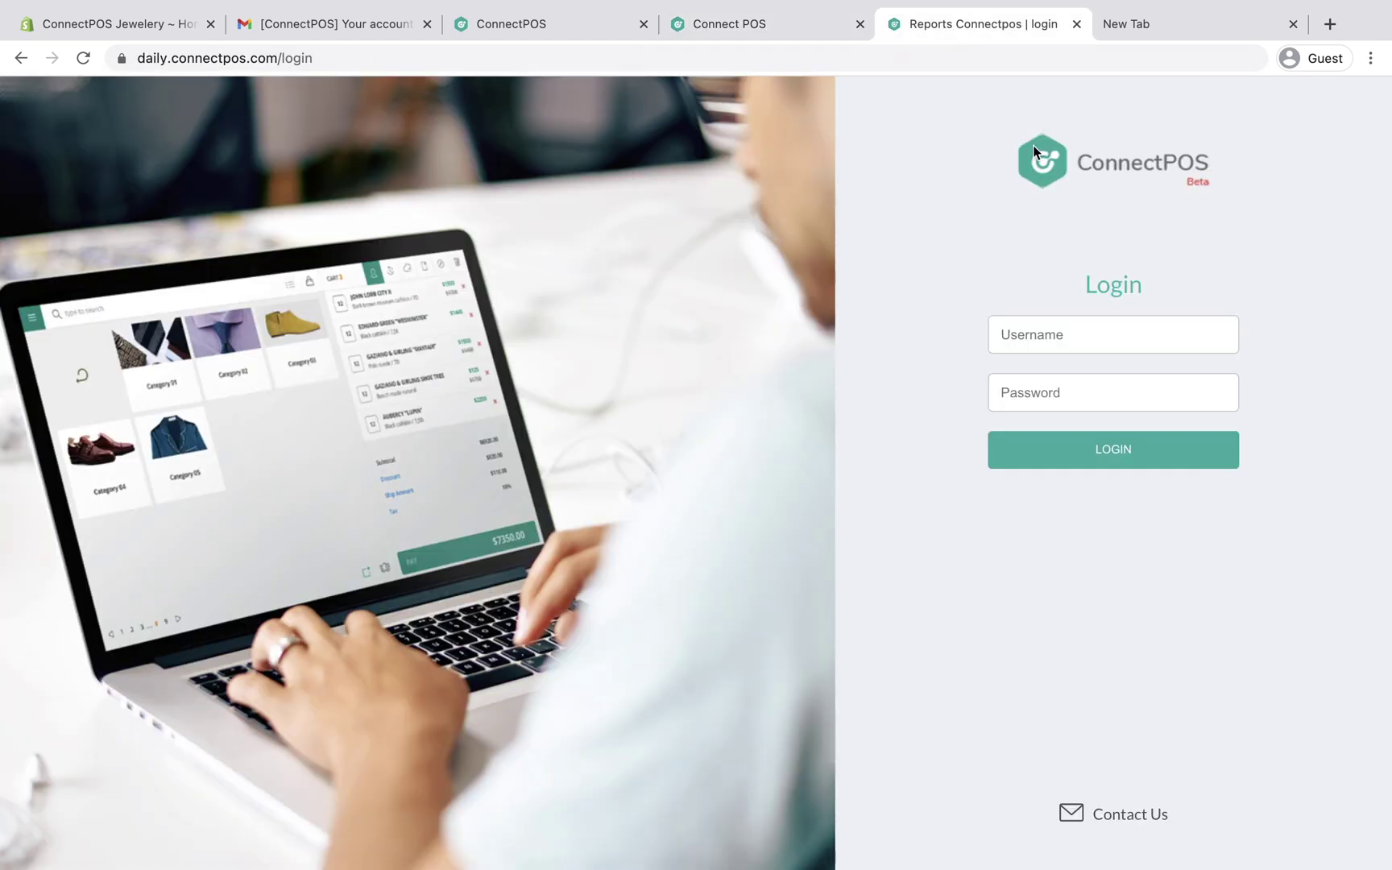
{"action": "left_click", "coordinate": [1126, 468]}
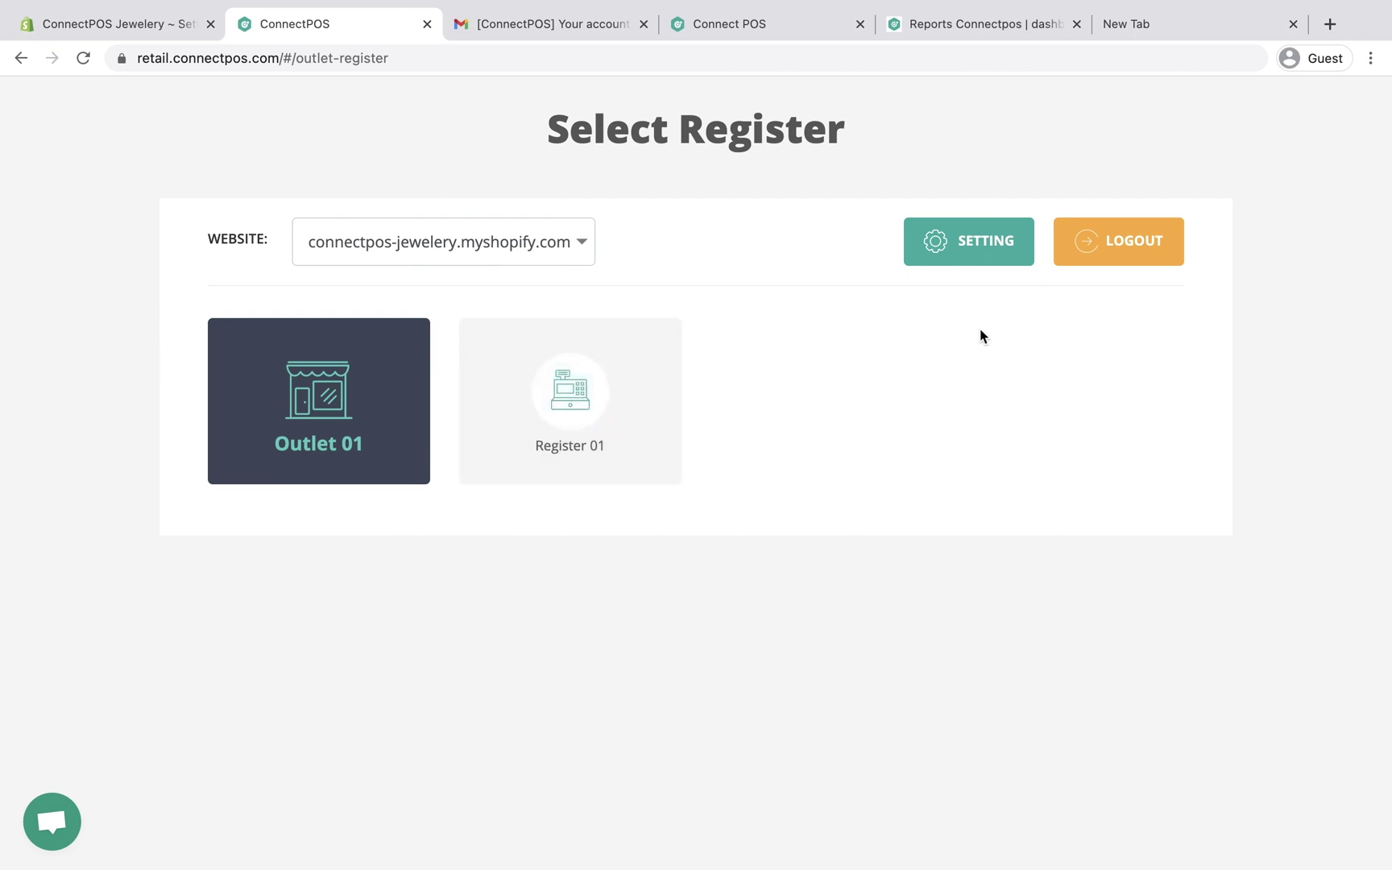
Step: Open Outlet 01 (ID 902) for editing from the POS settings
{"action": "left_click", "coordinate": [970, 248]}
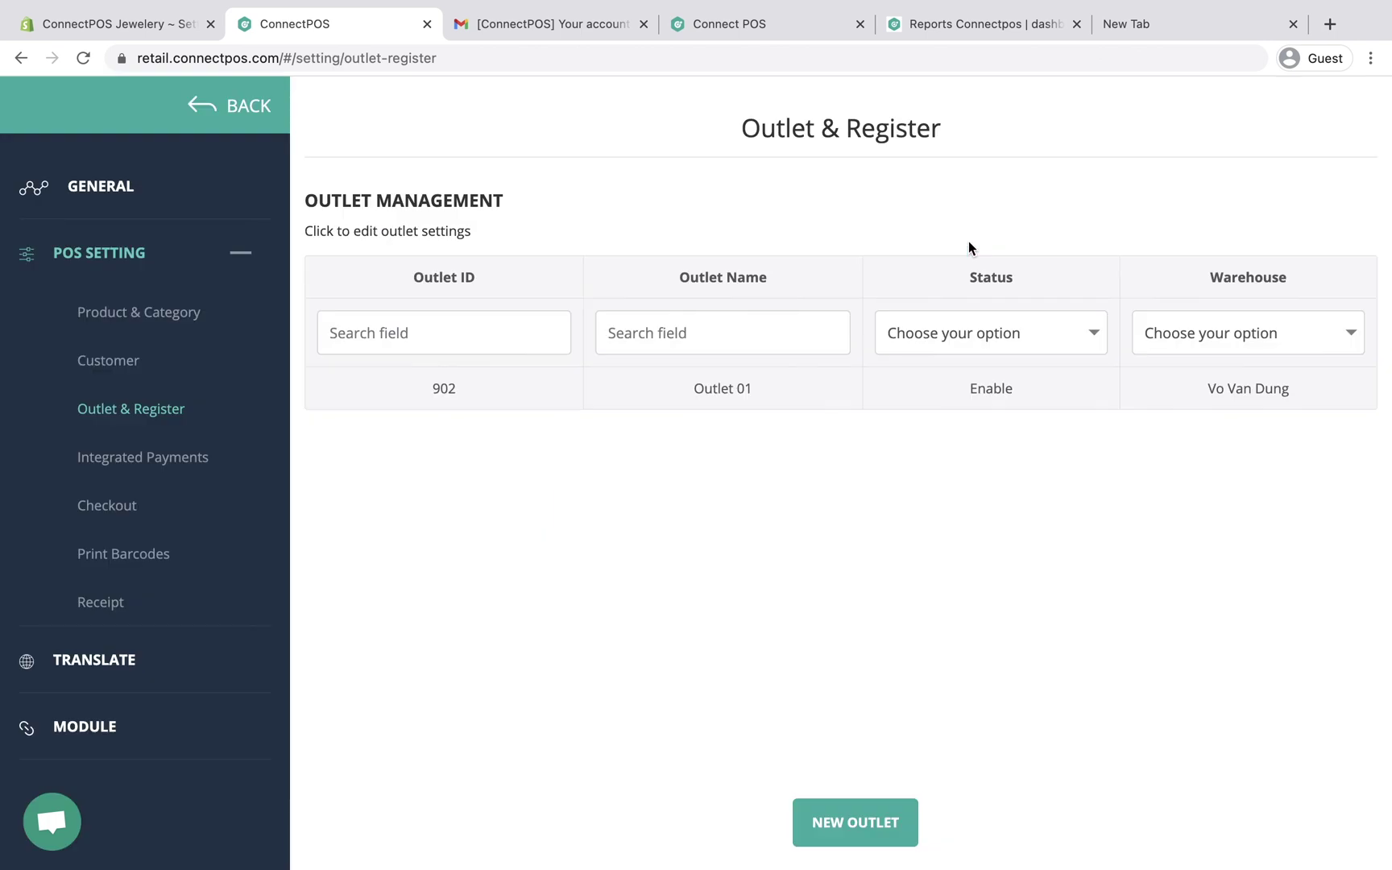
{"action": "left_click", "coordinate": [751, 391]}
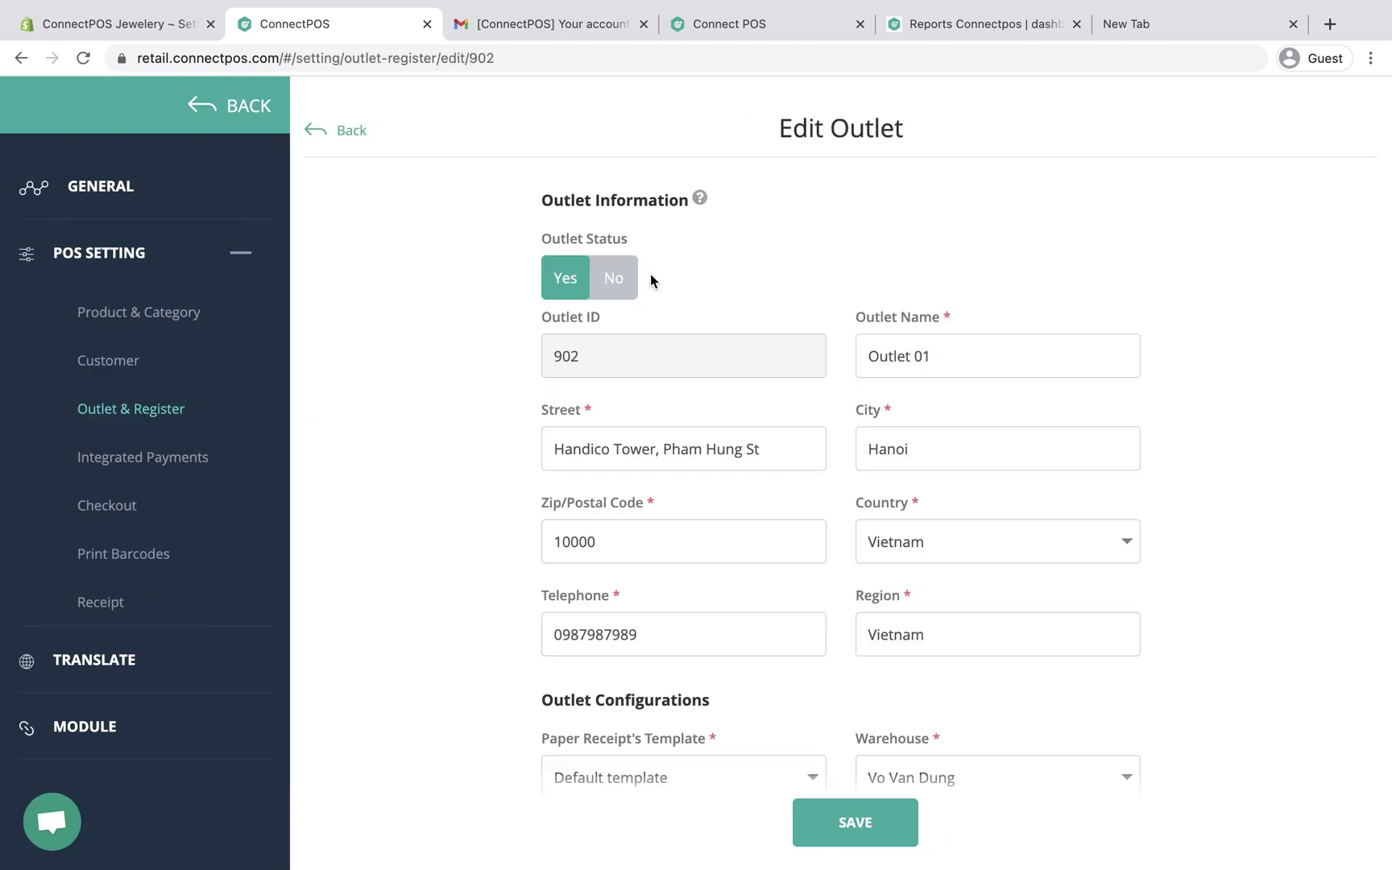
Step: Toggle Outlet 01's status off, back on, then off again
{"action": "left_click", "coordinate": [612, 278]}
{"action": "left_click", "coordinate": [567, 279]}
{"action": "left_click", "coordinate": [616, 280]}
Step: Change Outlet 01's warehouse to Cau Giay and bring up the Shopify store's location settings
{"action": "scroll", "coordinate": [801, 288], "scroll_direction": "down", "scroll_amount": 2}
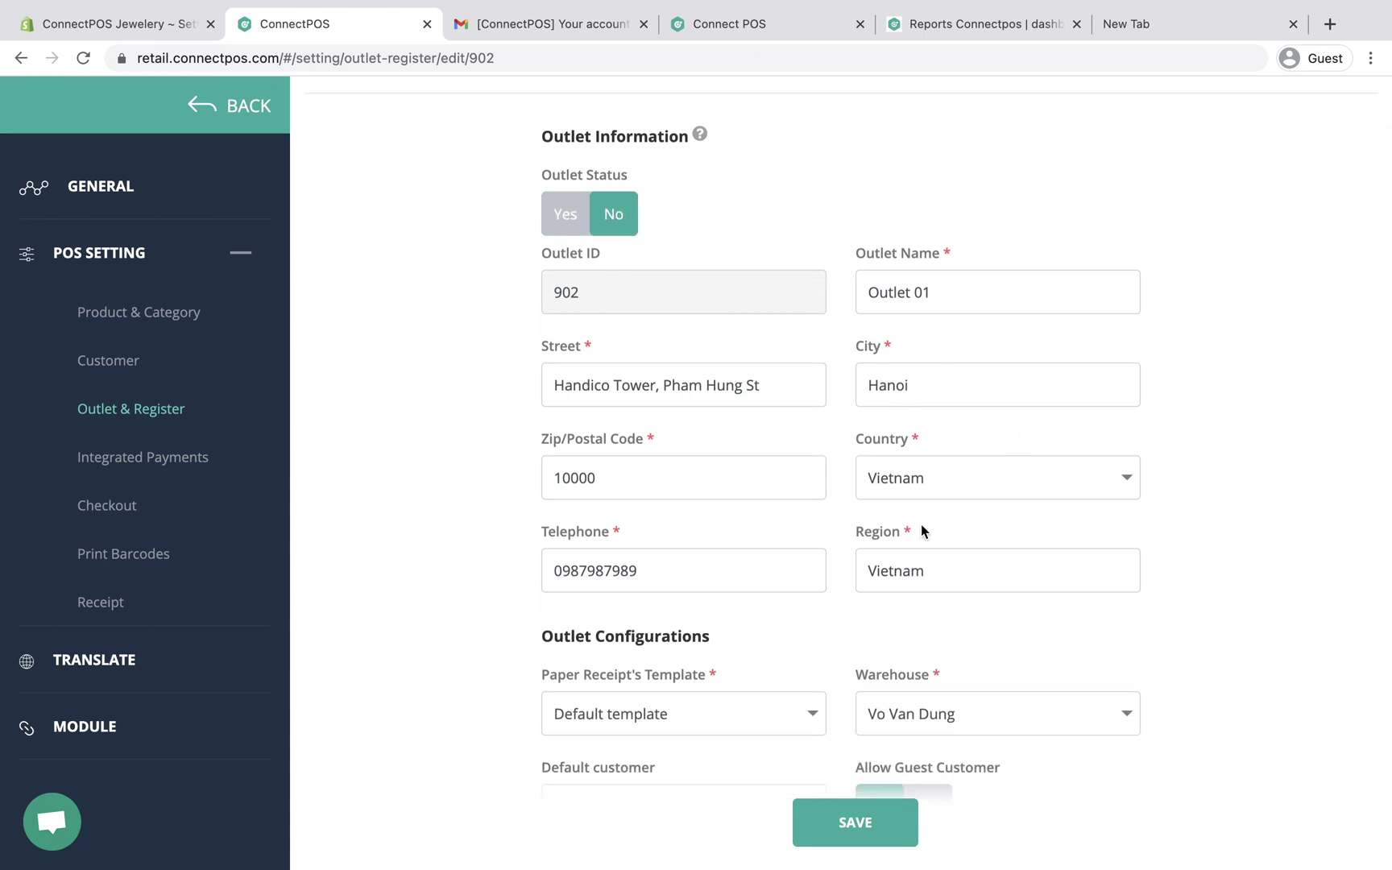
{"action": "scroll", "coordinate": [904, 550], "scroll_direction": "down", "scroll_amount": 5}
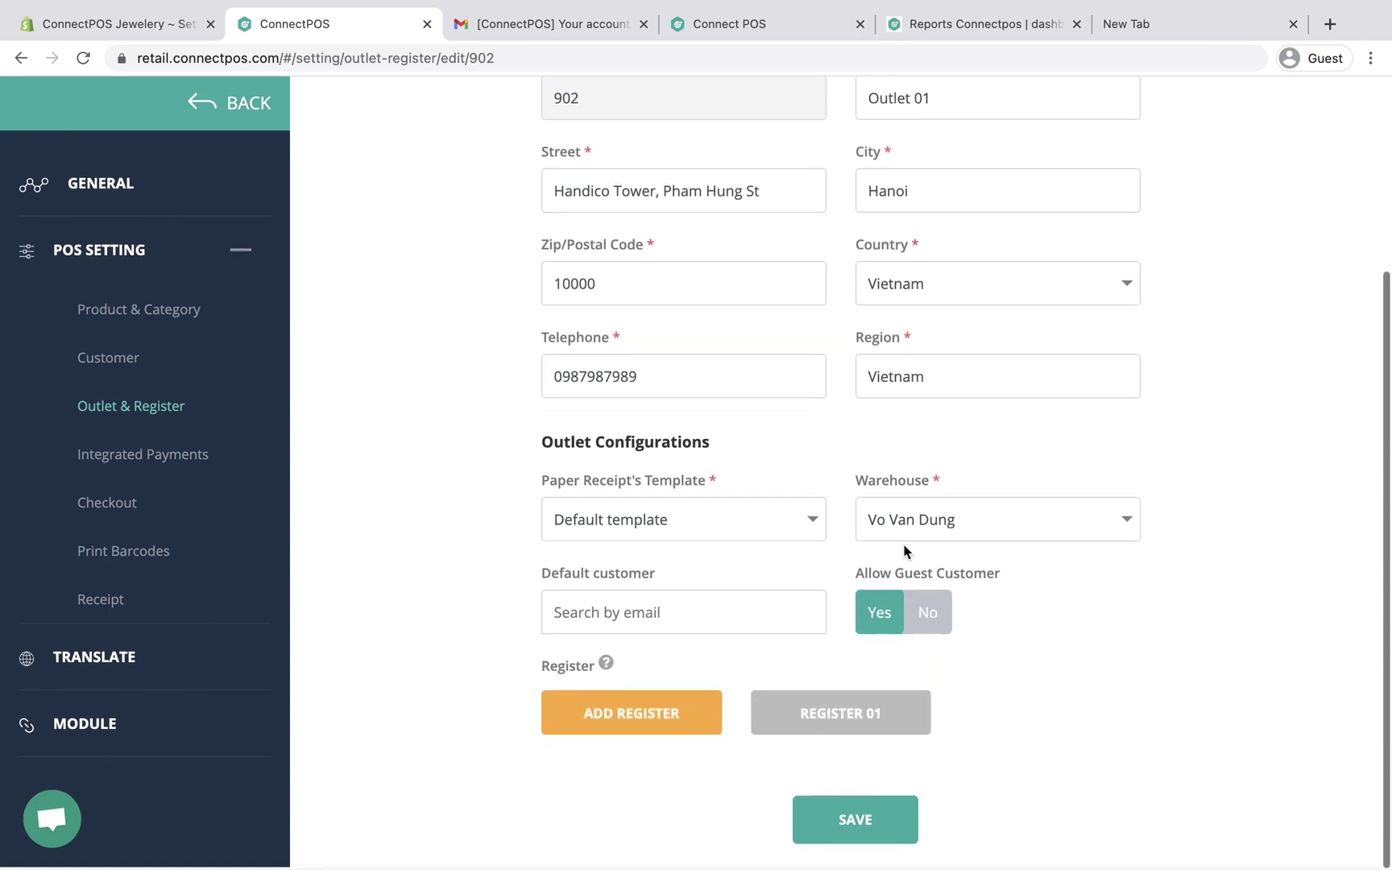
{"action": "left_click", "coordinate": [944, 517]}
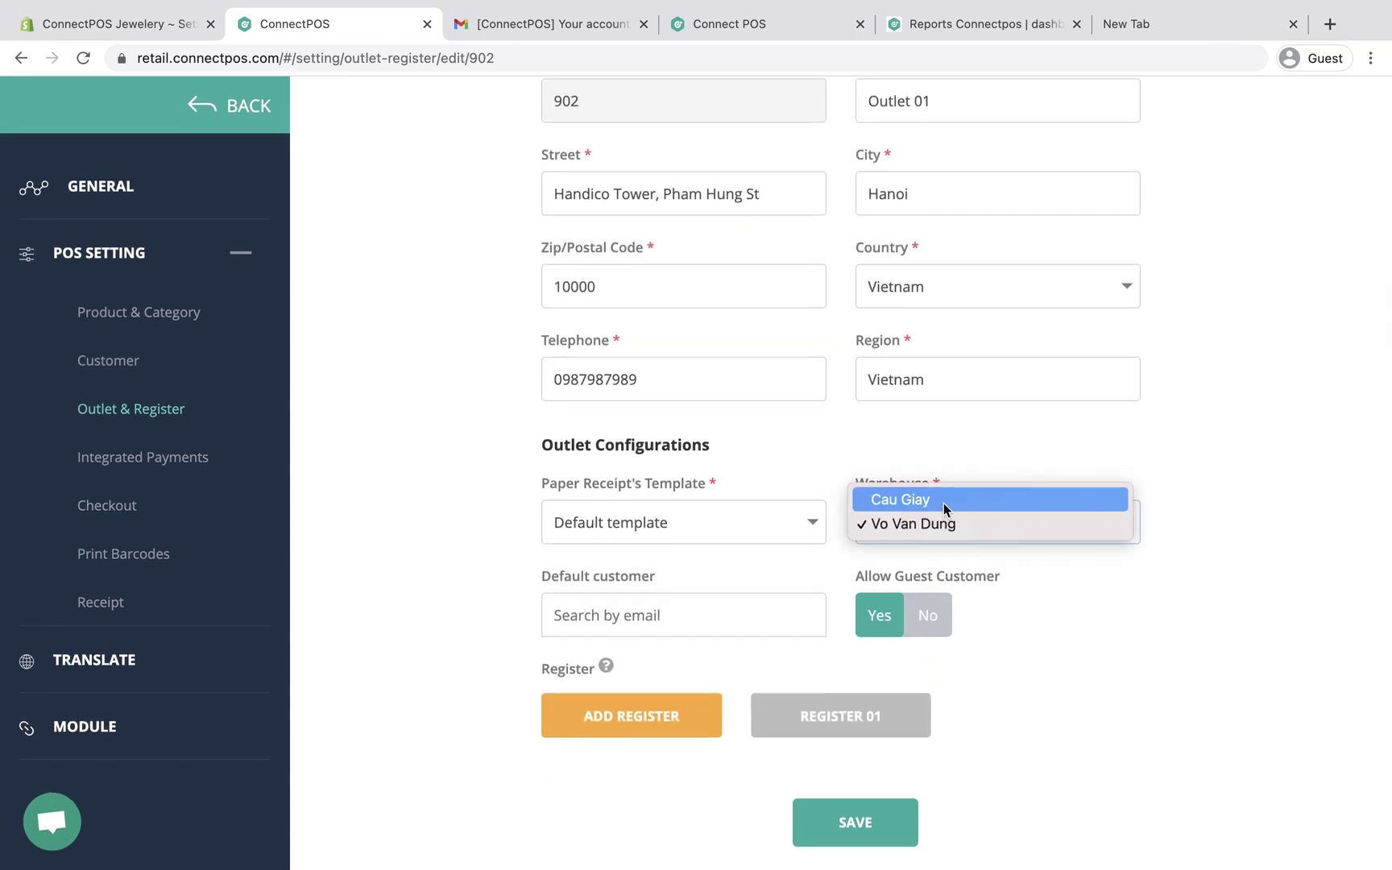
{"action": "left_click", "coordinate": [944, 501]}
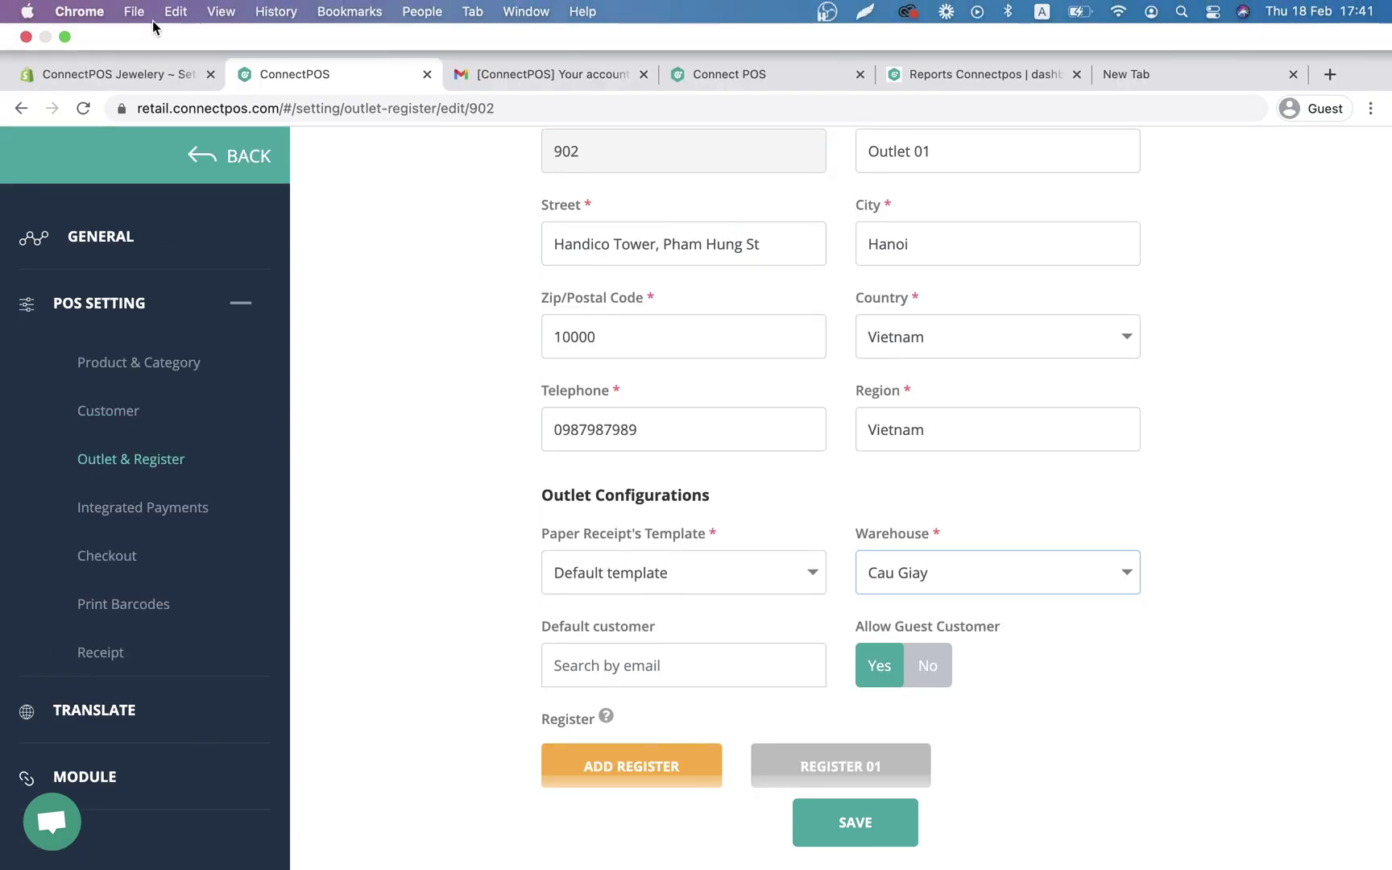
{"action": "left_click", "coordinate": [161, 76]}
{"action": "left_click", "coordinate": [792, 231]}
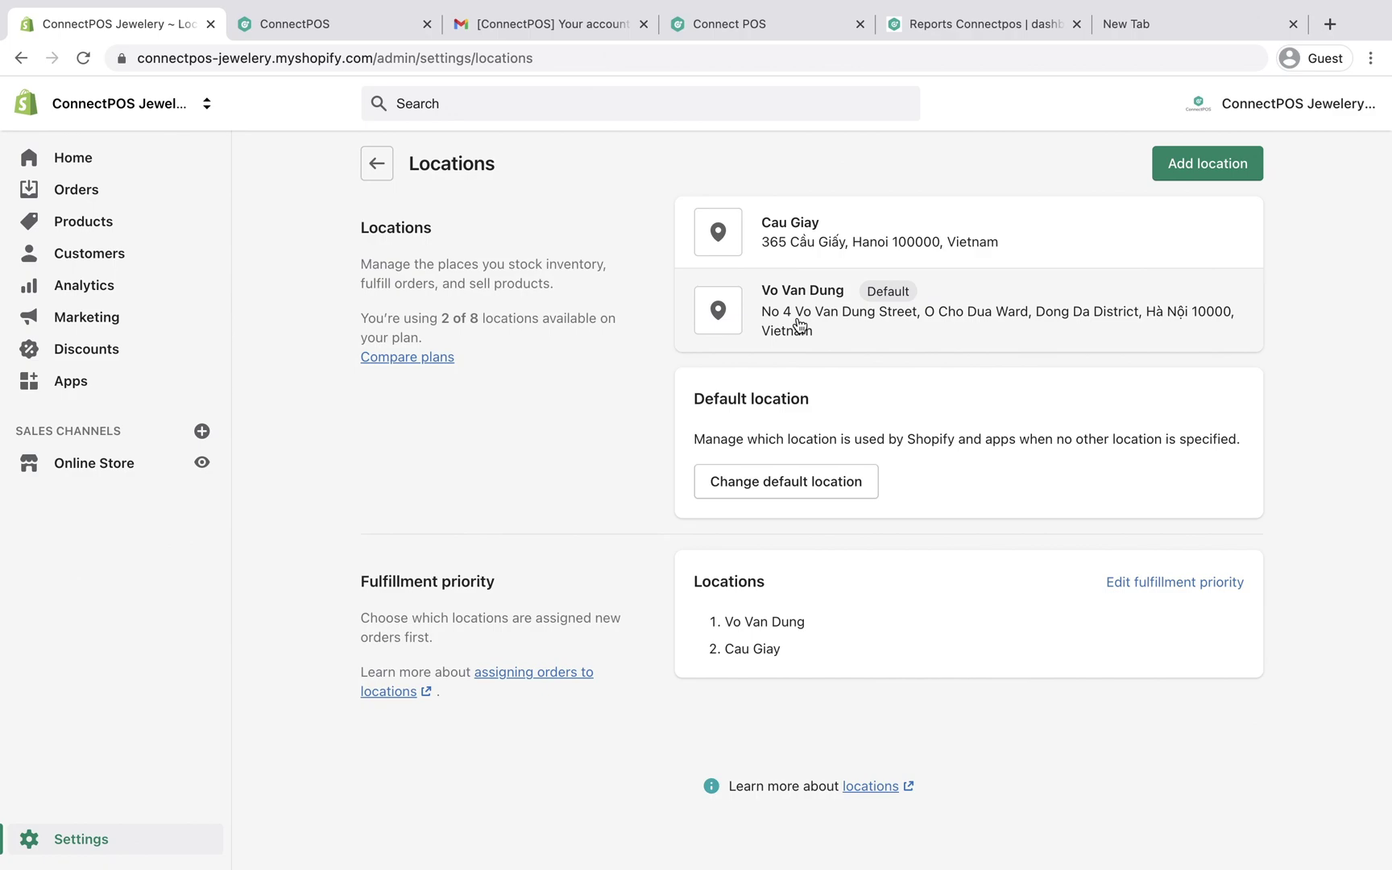
Step: Go back from Shopify Locations to ConnectPOS's Edit Outlet form for Outlet 01
{"action": "left_click", "coordinate": [367, 25]}
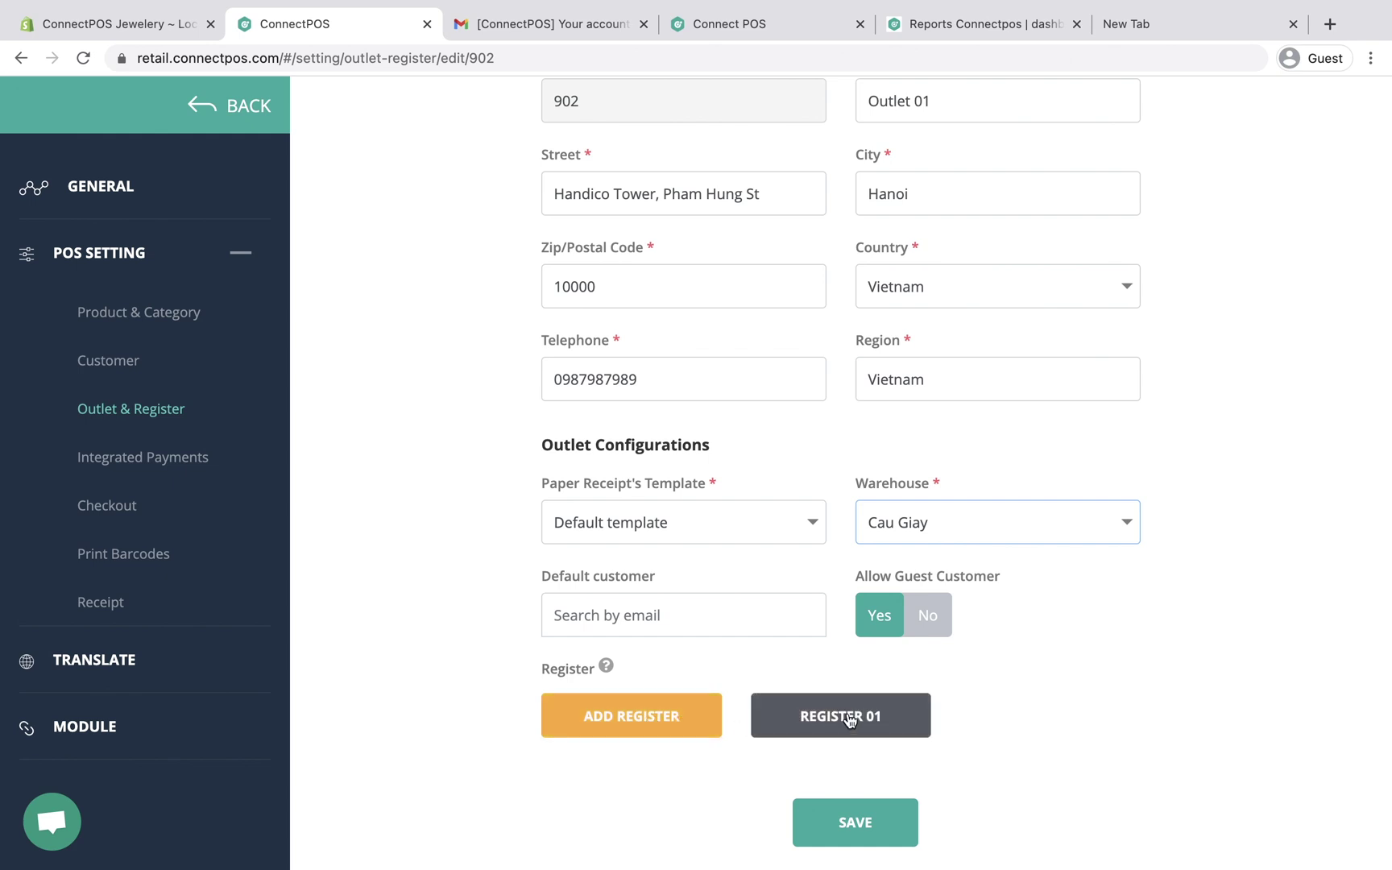
Step: View Register 01's settings, go back, and start selling on Register 01
{"action": "left_click", "coordinate": [885, 726]}
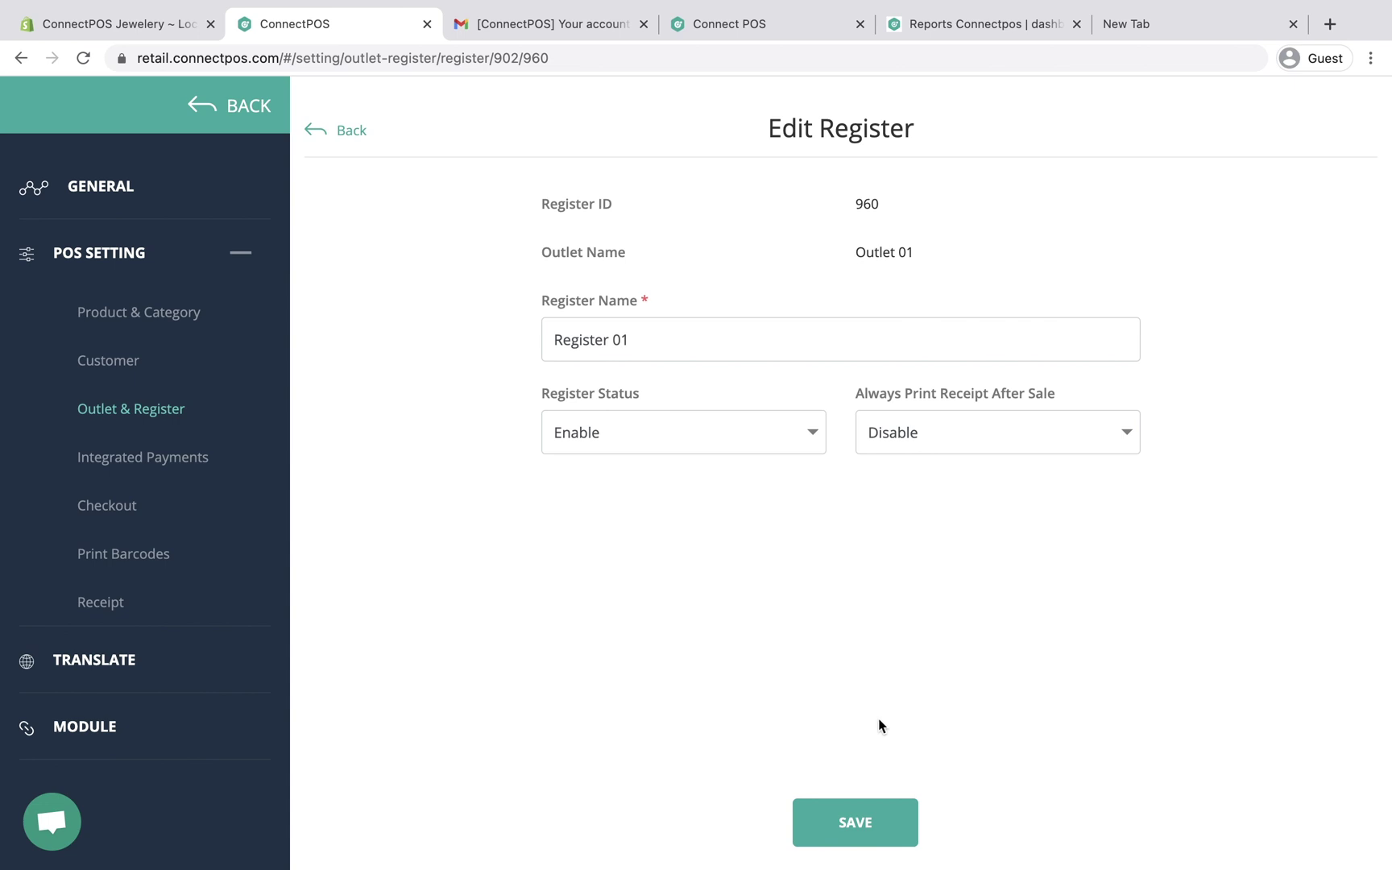
{"action": "left_click", "coordinate": [228, 107]}
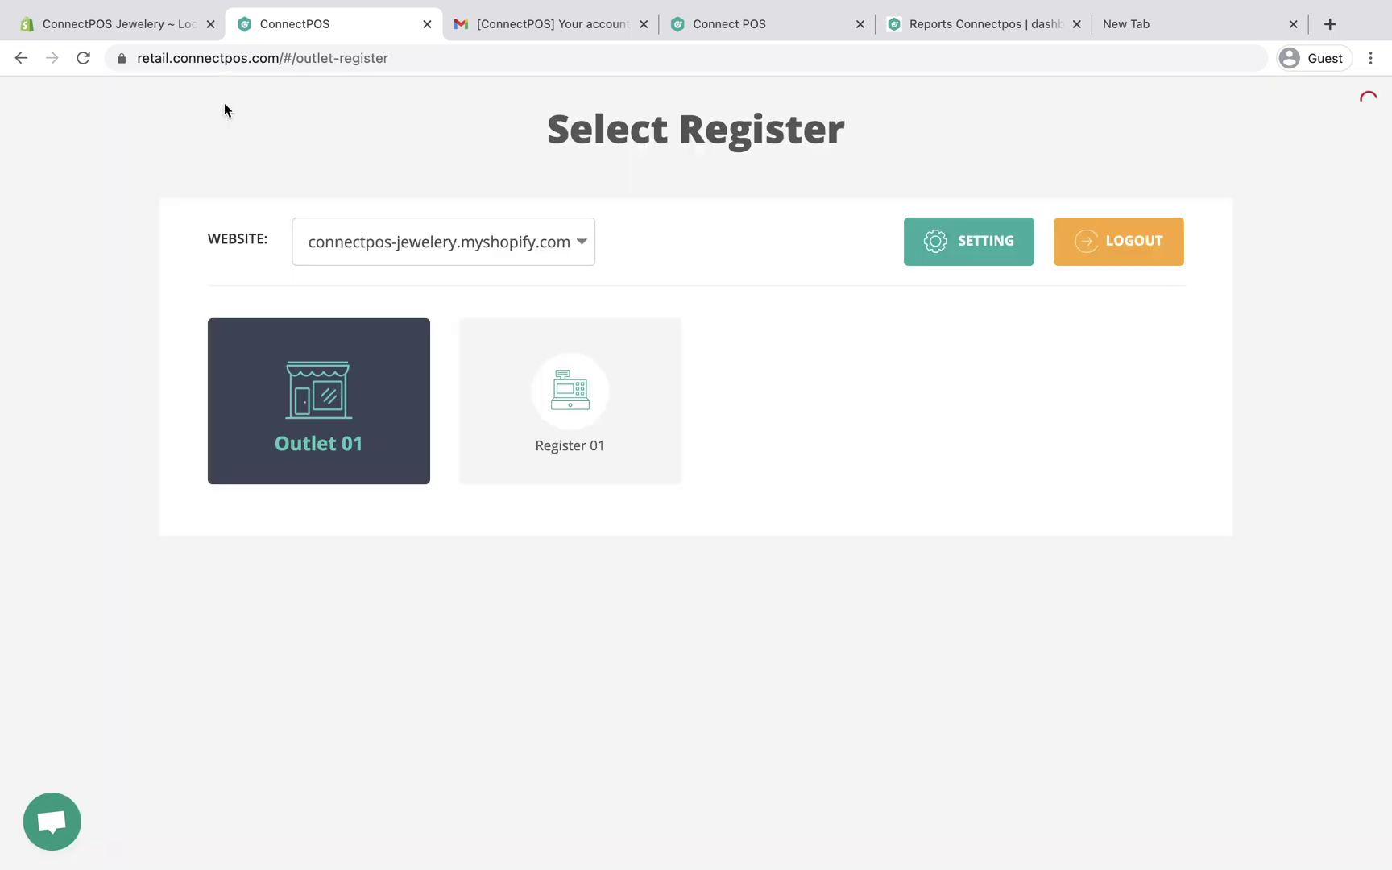
{"action": "left_click", "coordinate": [596, 418]}
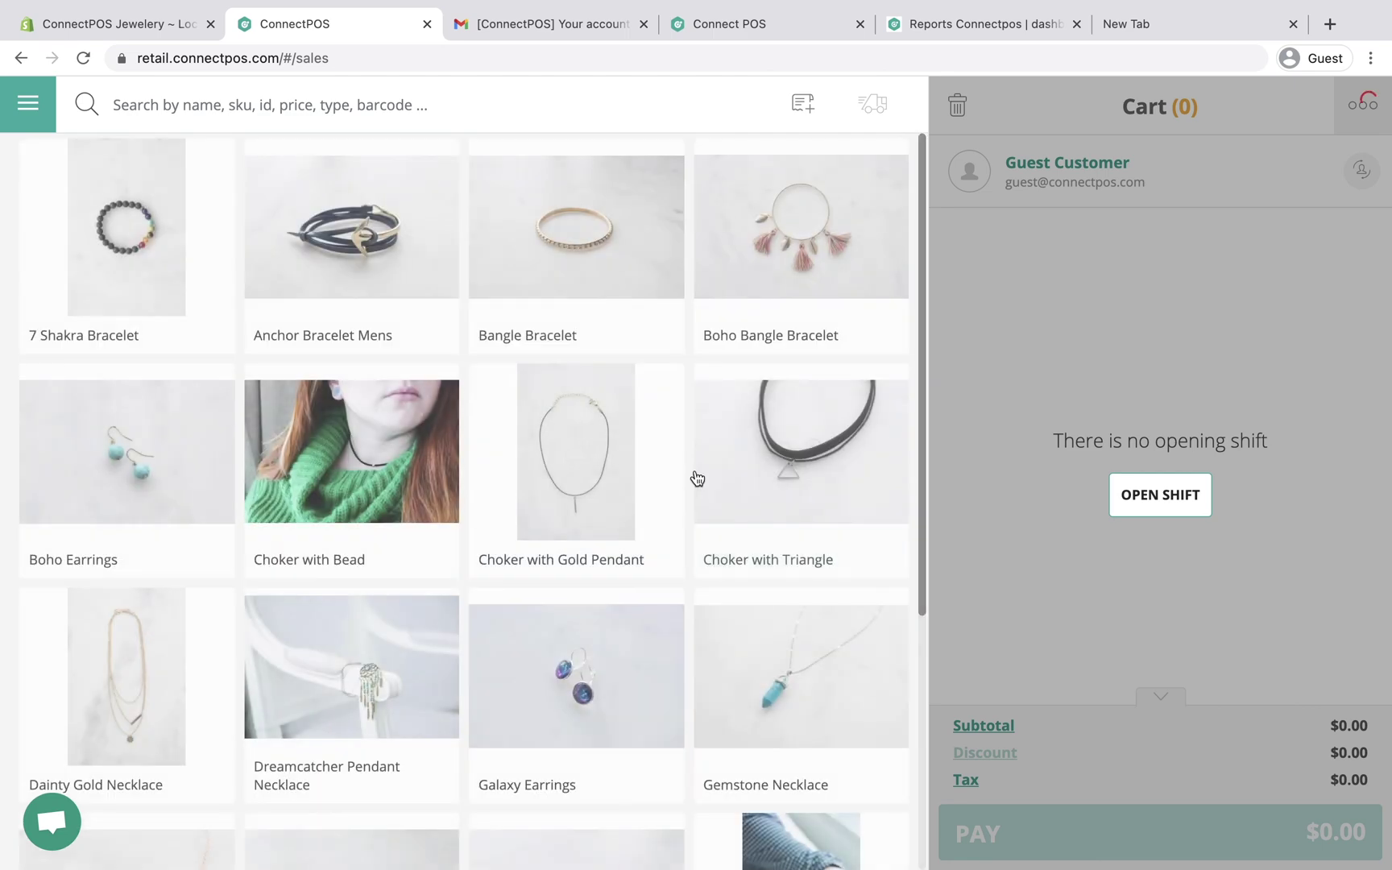
Step: Switch the product view to list and back to grid, then search products for 'bracele'
{"action": "scroll", "coordinate": [694, 475], "scroll_direction": "down", "scroll_amount": 10}
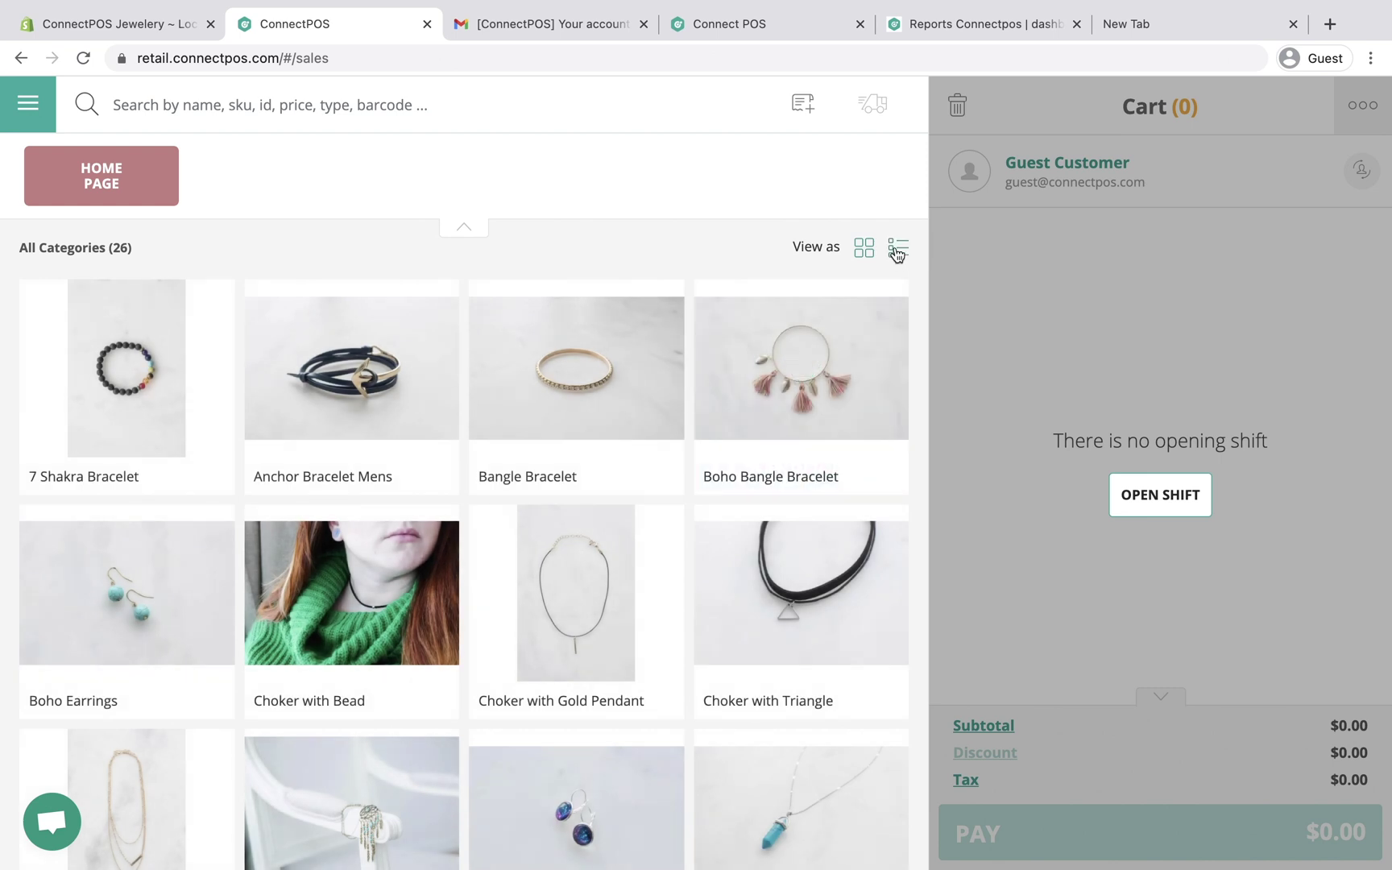
{"action": "left_click", "coordinate": [897, 249]}
{"action": "left_click", "coordinate": [864, 250]}
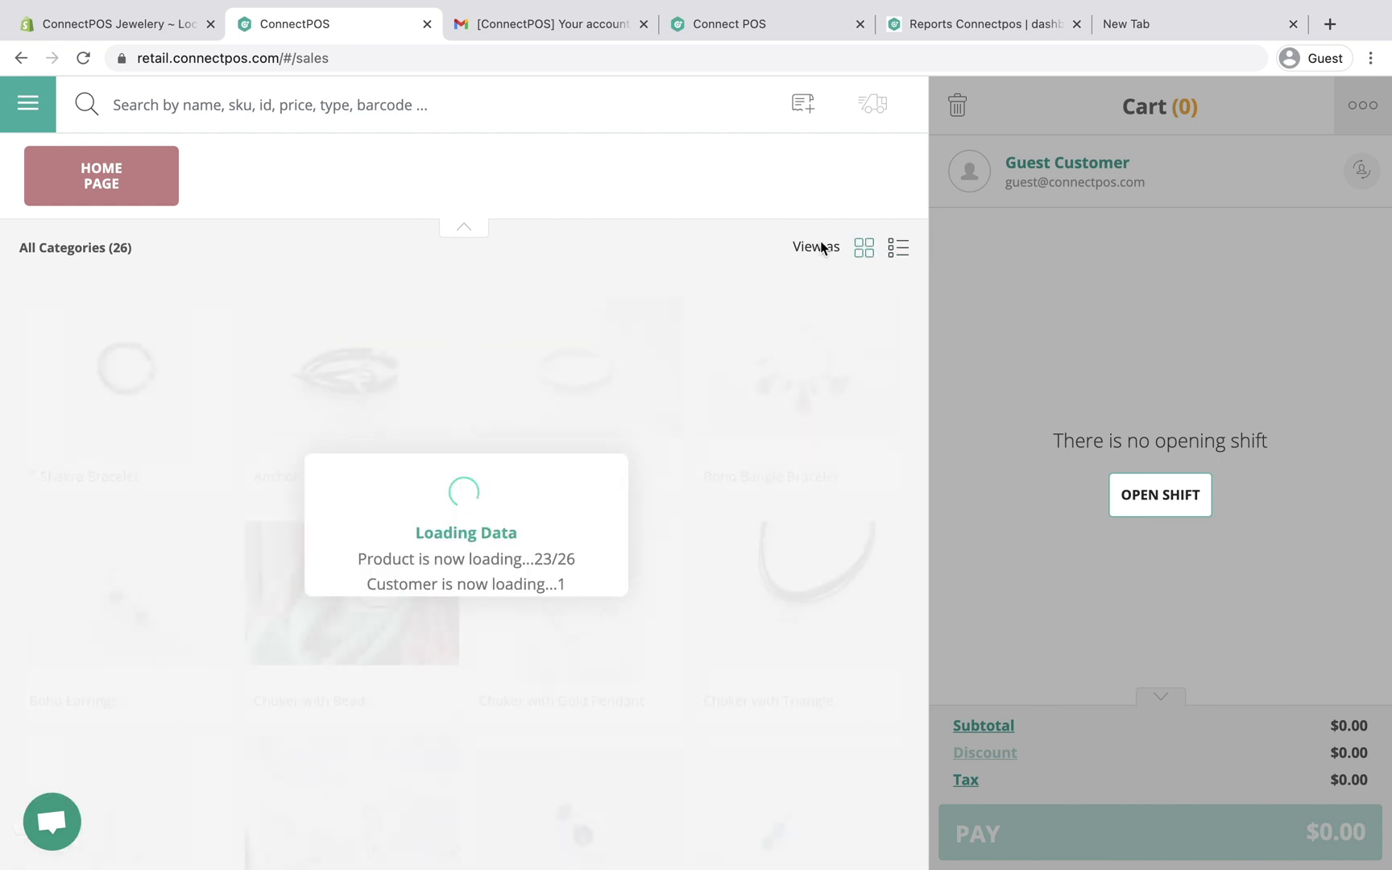
{"action": "left_click", "coordinate": [501, 103]}
{"action": "type", "text": "bracele"}
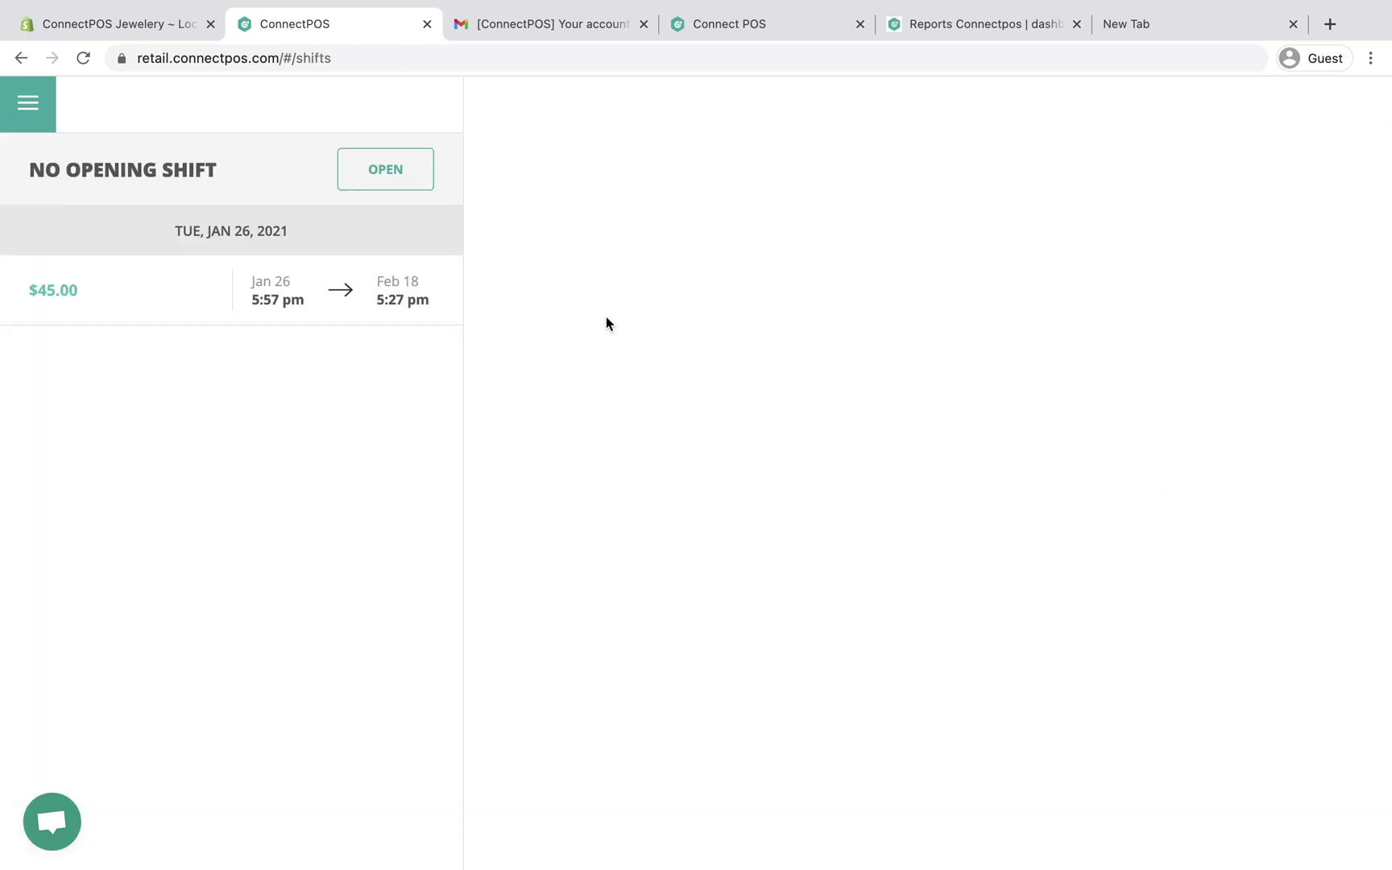
Step: Open a shift with a $25.00 start amount and the cashier's name as the note
{"action": "left_click", "coordinate": [369, 179]}
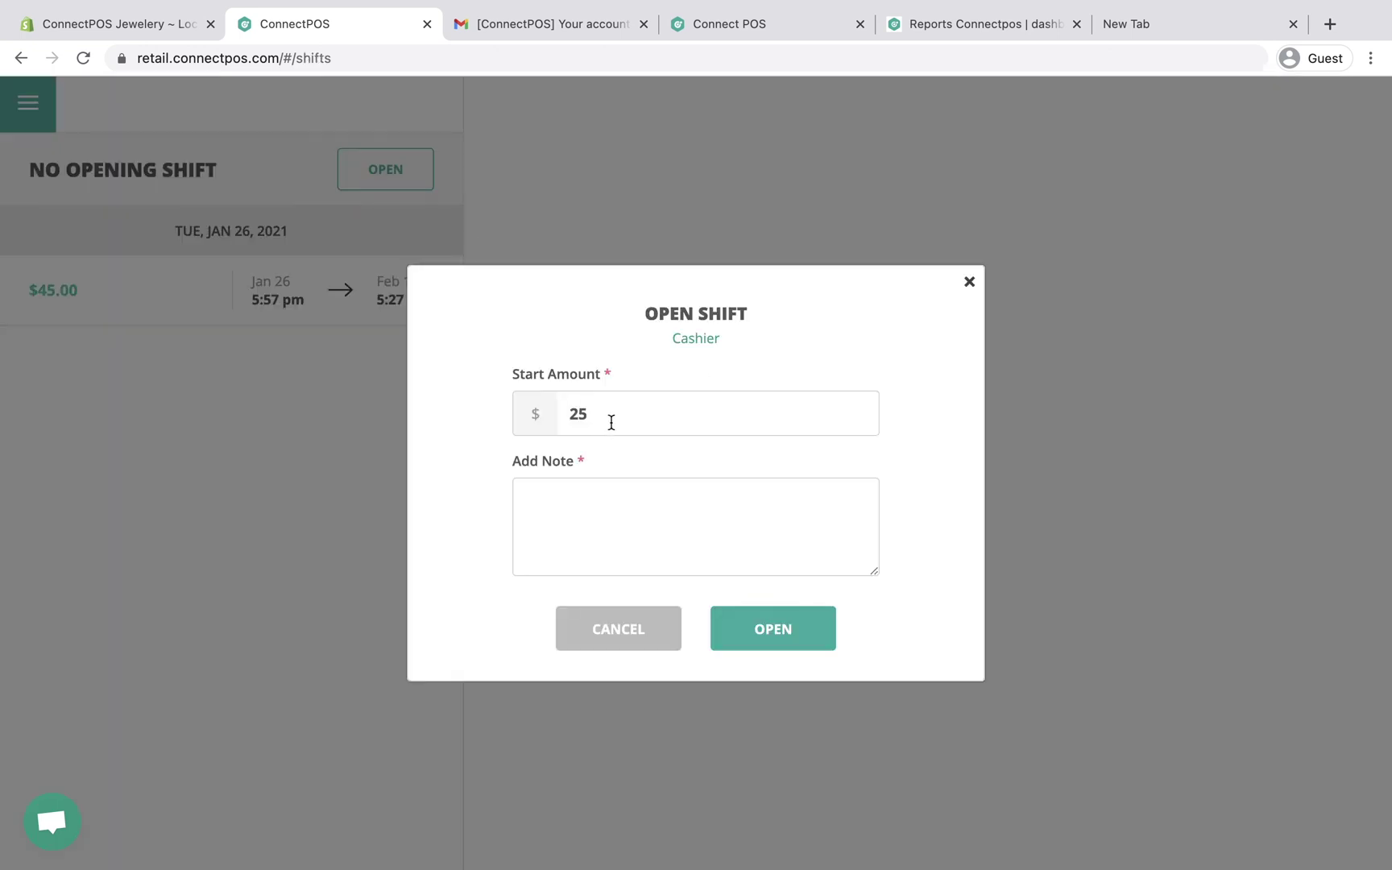
{"action": "left_click", "coordinate": [618, 510]}
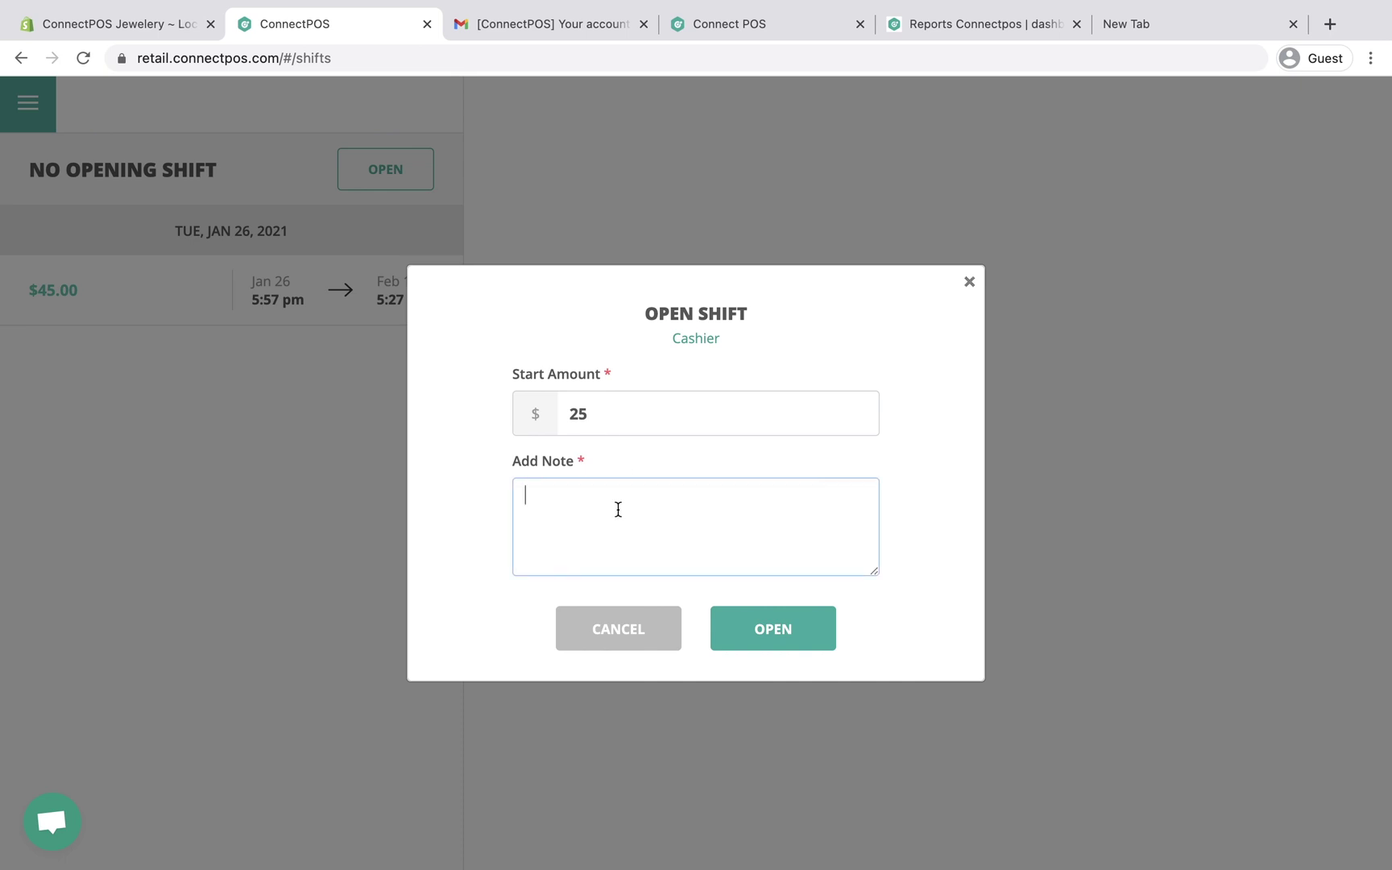
{"action": "type", "text": "Claire"}
{"action": "left_click", "coordinate": [751, 646]}
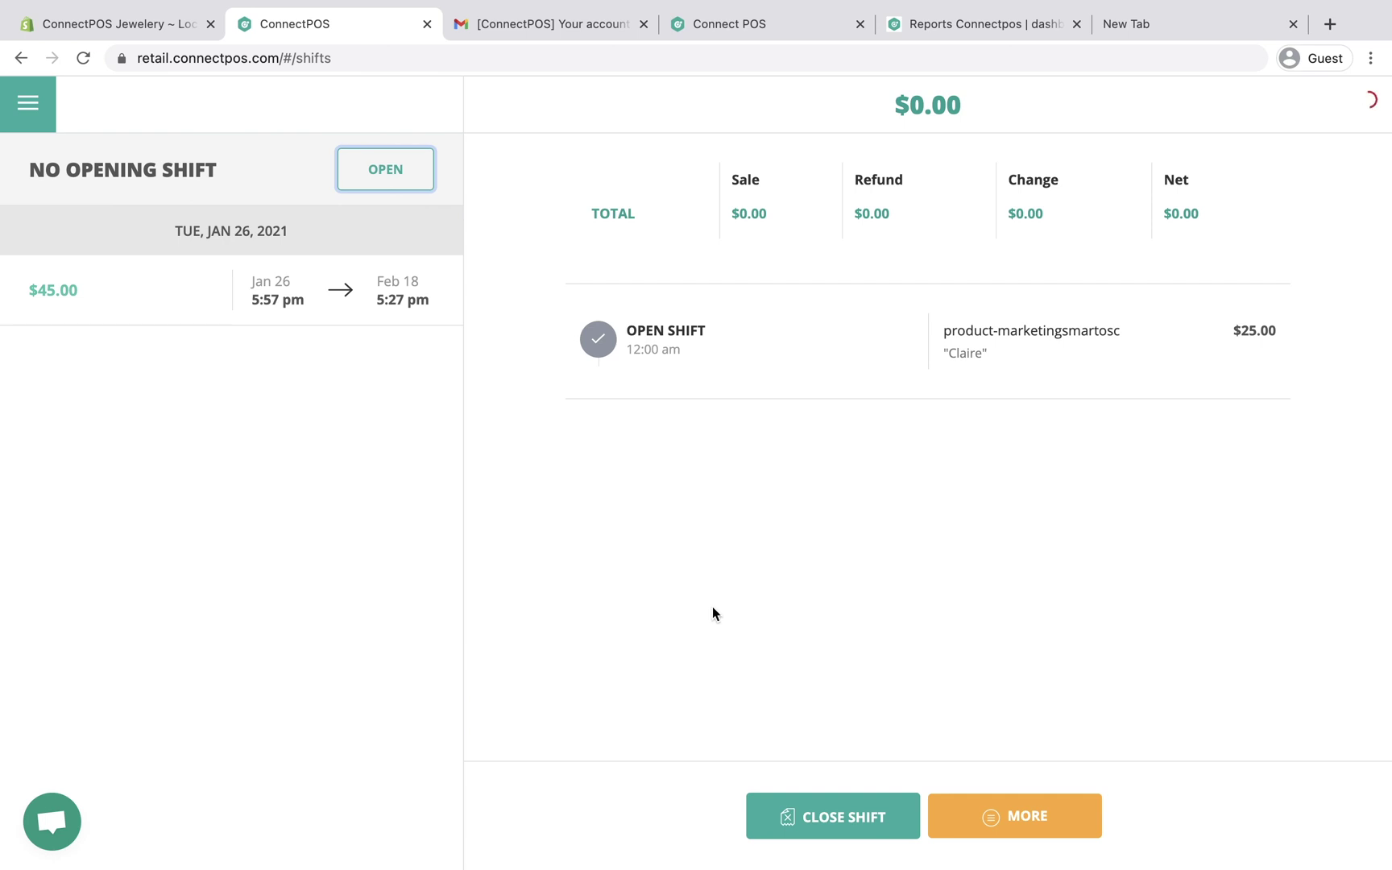
Step: Add 7 Shakra Bracelet - Blue to the cart from the Sell Screen and review its price details
{"action": "left_click", "coordinate": [29, 103]}
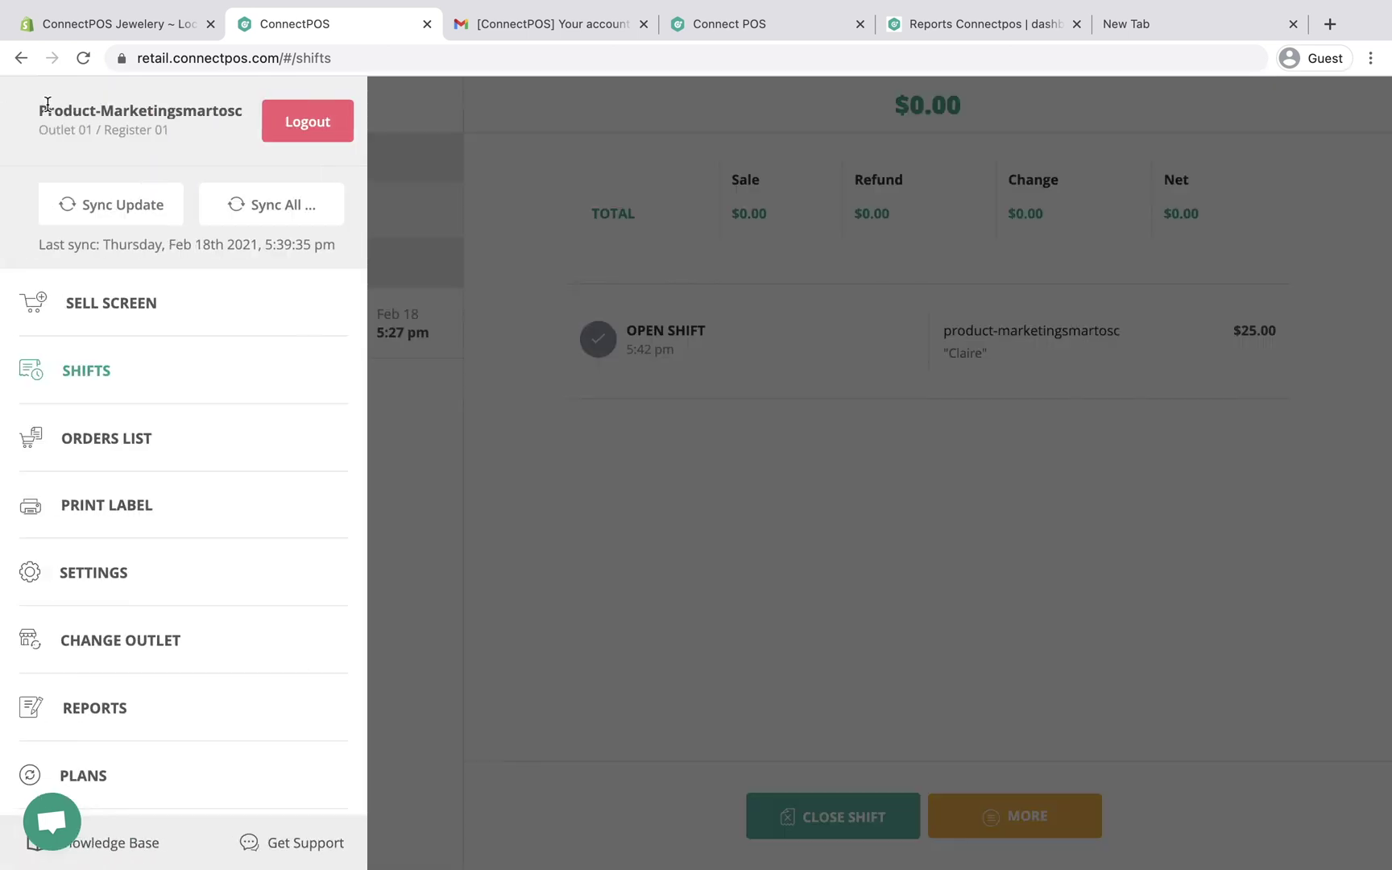
{"action": "left_click", "coordinate": [160, 302]}
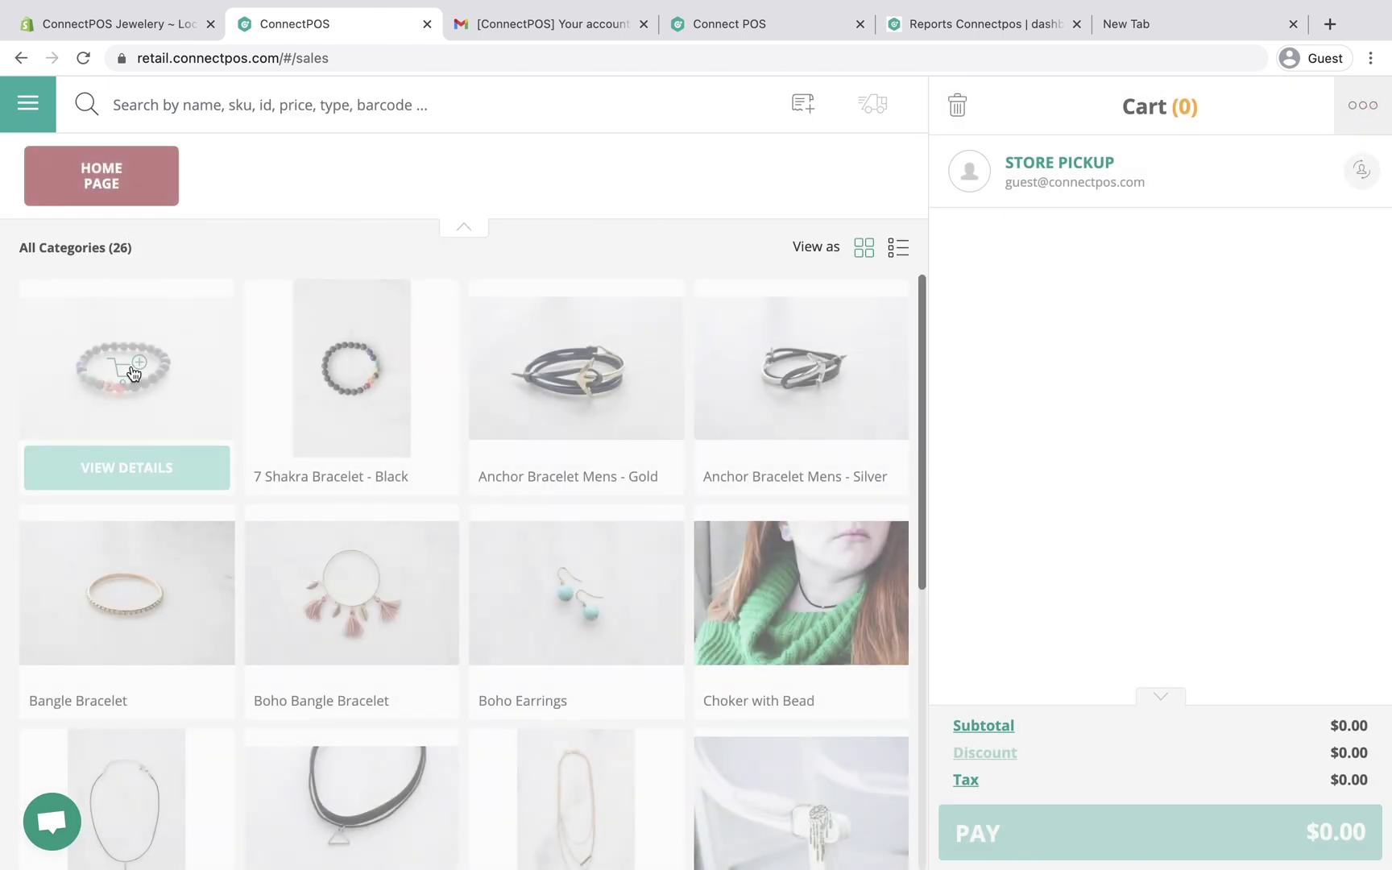
{"action": "left_click", "coordinate": [133, 372]}
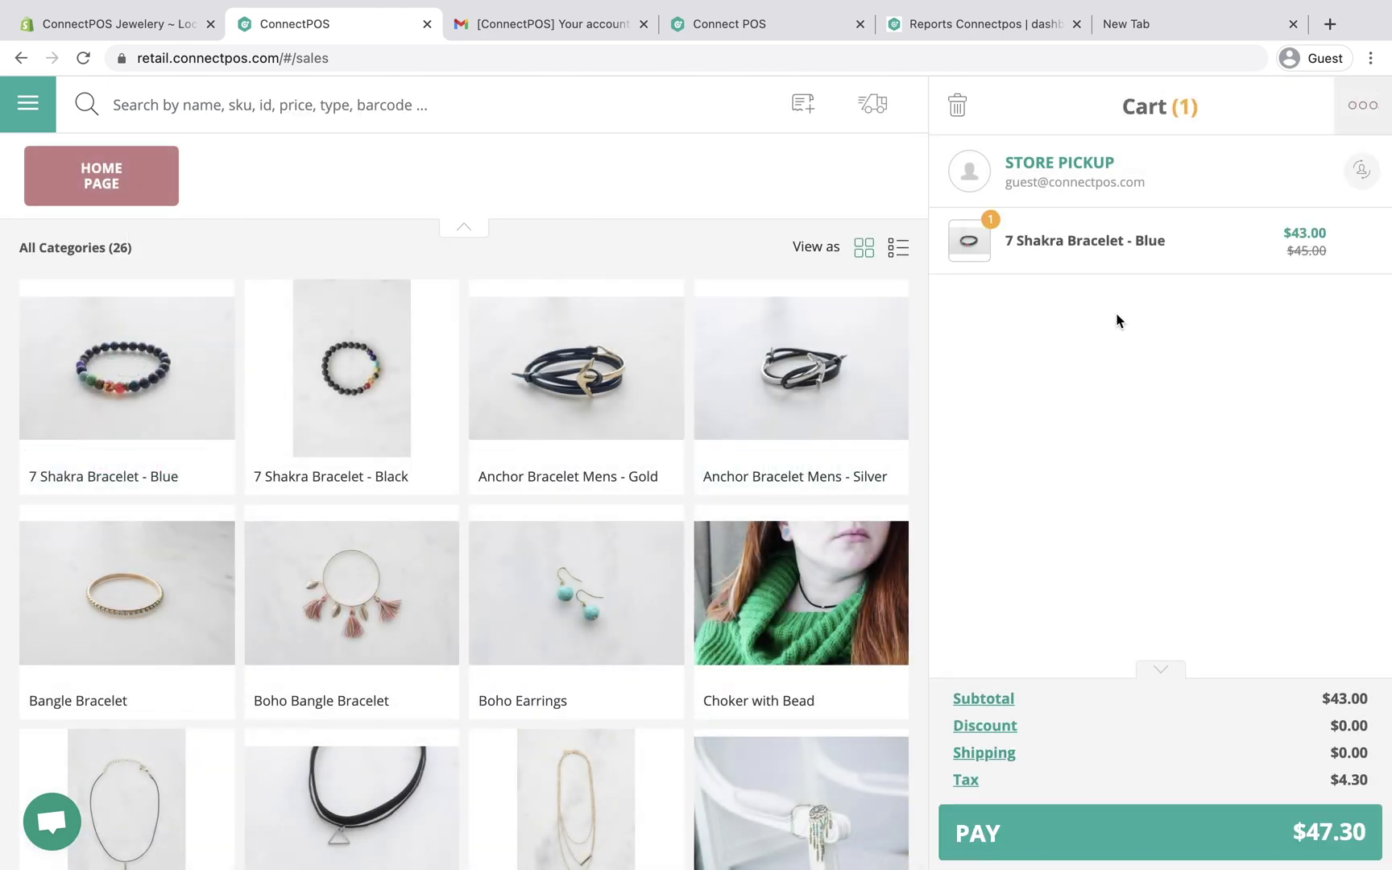
{"action": "left_click", "coordinate": [1135, 254]}
{"action": "left_click", "coordinate": [1064, 429]}
{"action": "left_click", "coordinate": [1065, 430]}
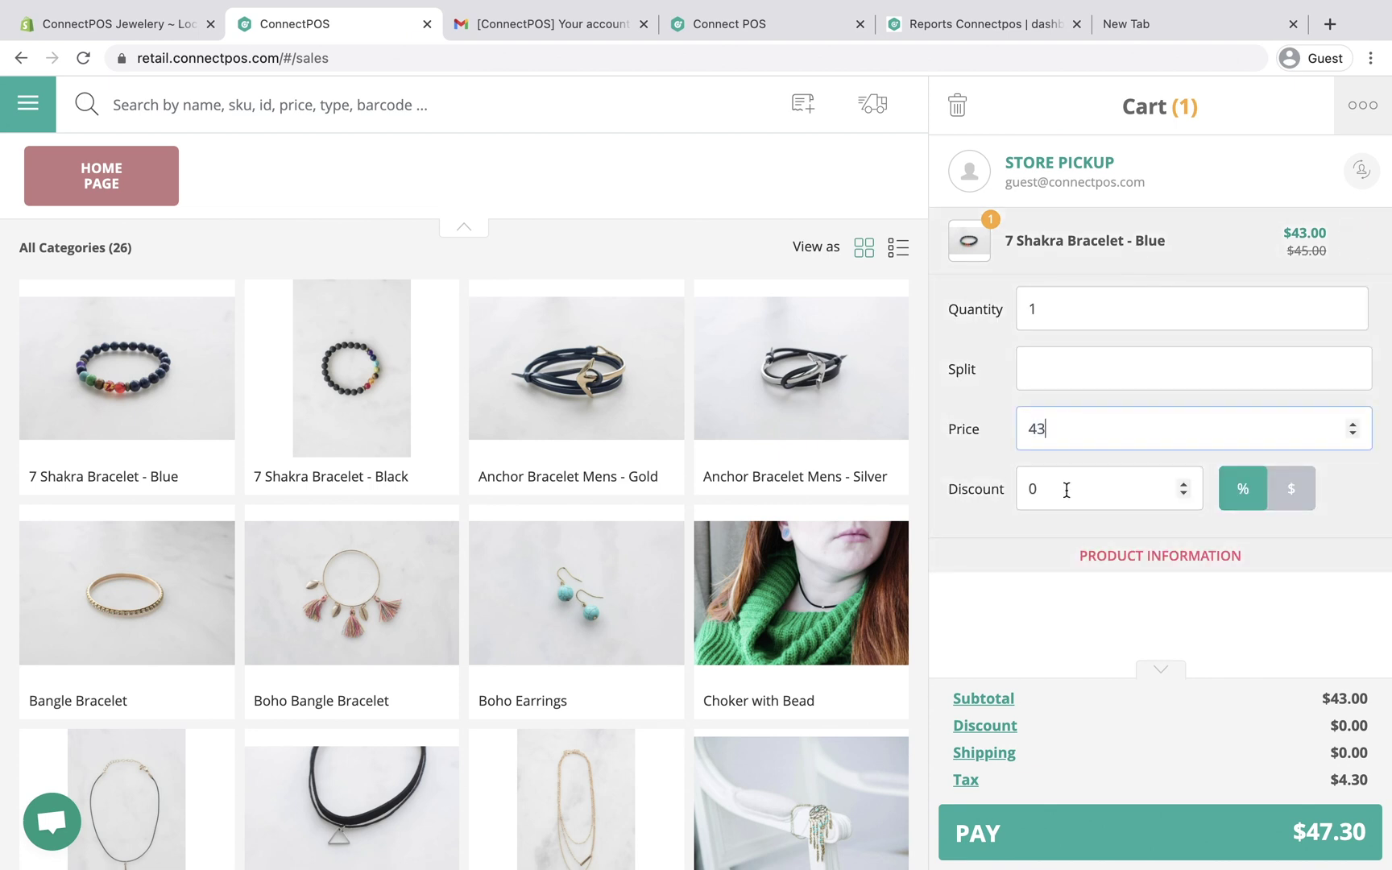
Step: Toggle cart tax off and back on, keeping $4.30 tax, and proceed to pay $47.30
{"action": "left_click", "coordinate": [966, 779]}
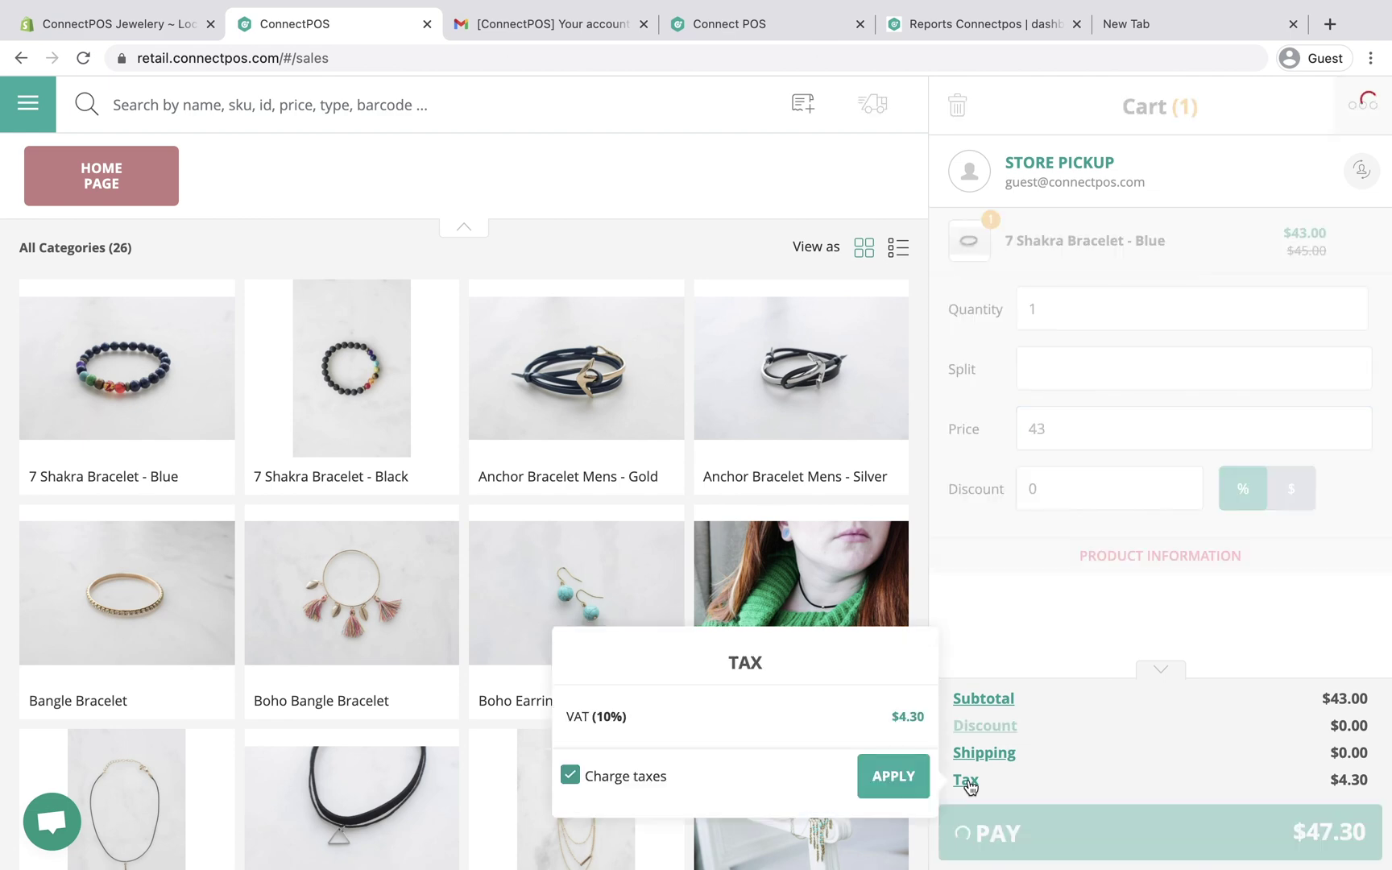
{"action": "left_click", "coordinate": [570, 775]}
{"action": "left_click", "coordinate": [570, 775]}
{"action": "left_click", "coordinate": [1208, 633]}
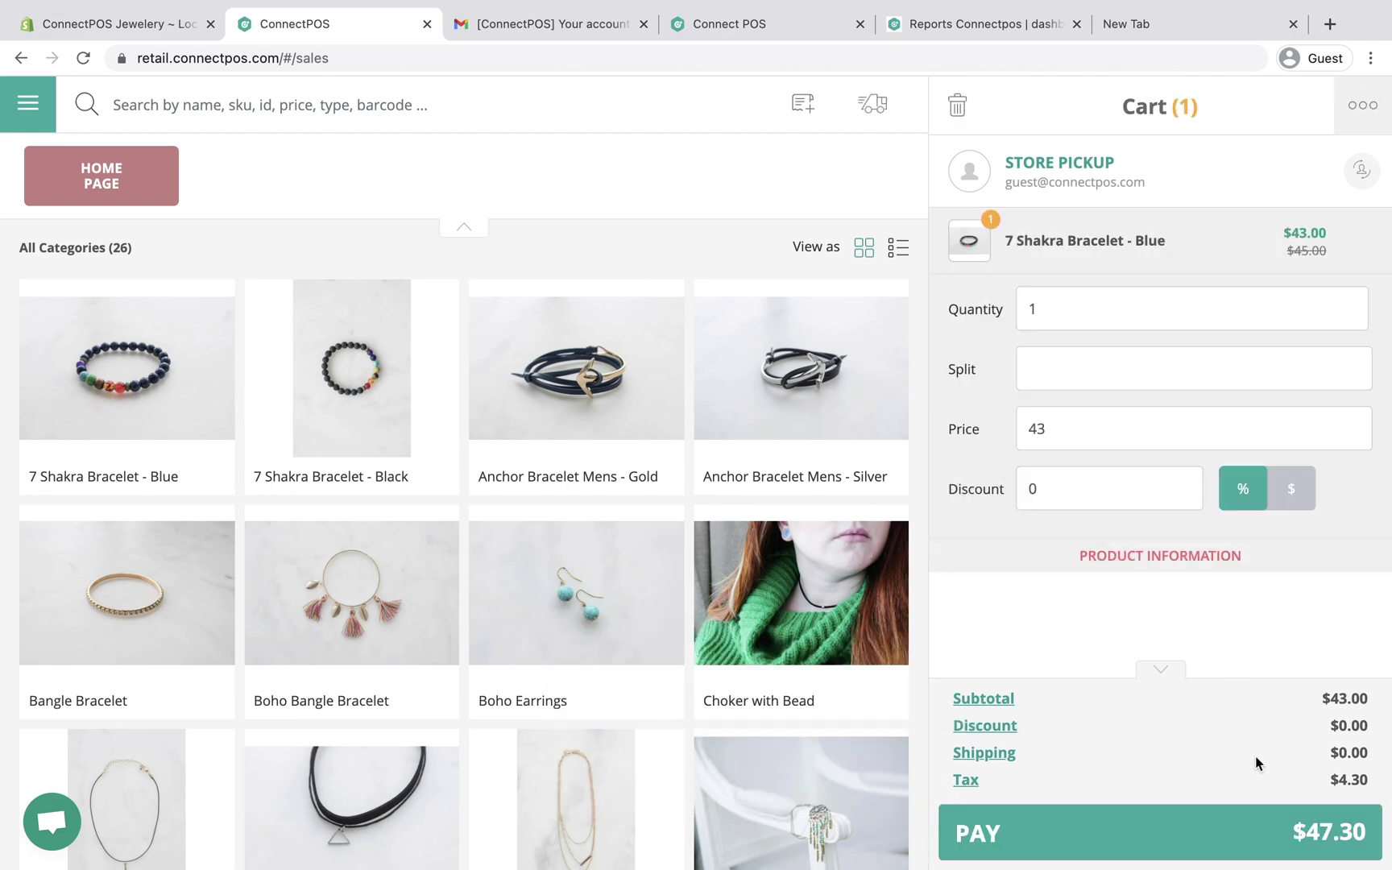
{"action": "left_click", "coordinate": [1295, 844]}
Step: Try the Authorize Net, Cash, Cardknox and Tyro payment methods
{"action": "left_click", "coordinate": [774, 360]}
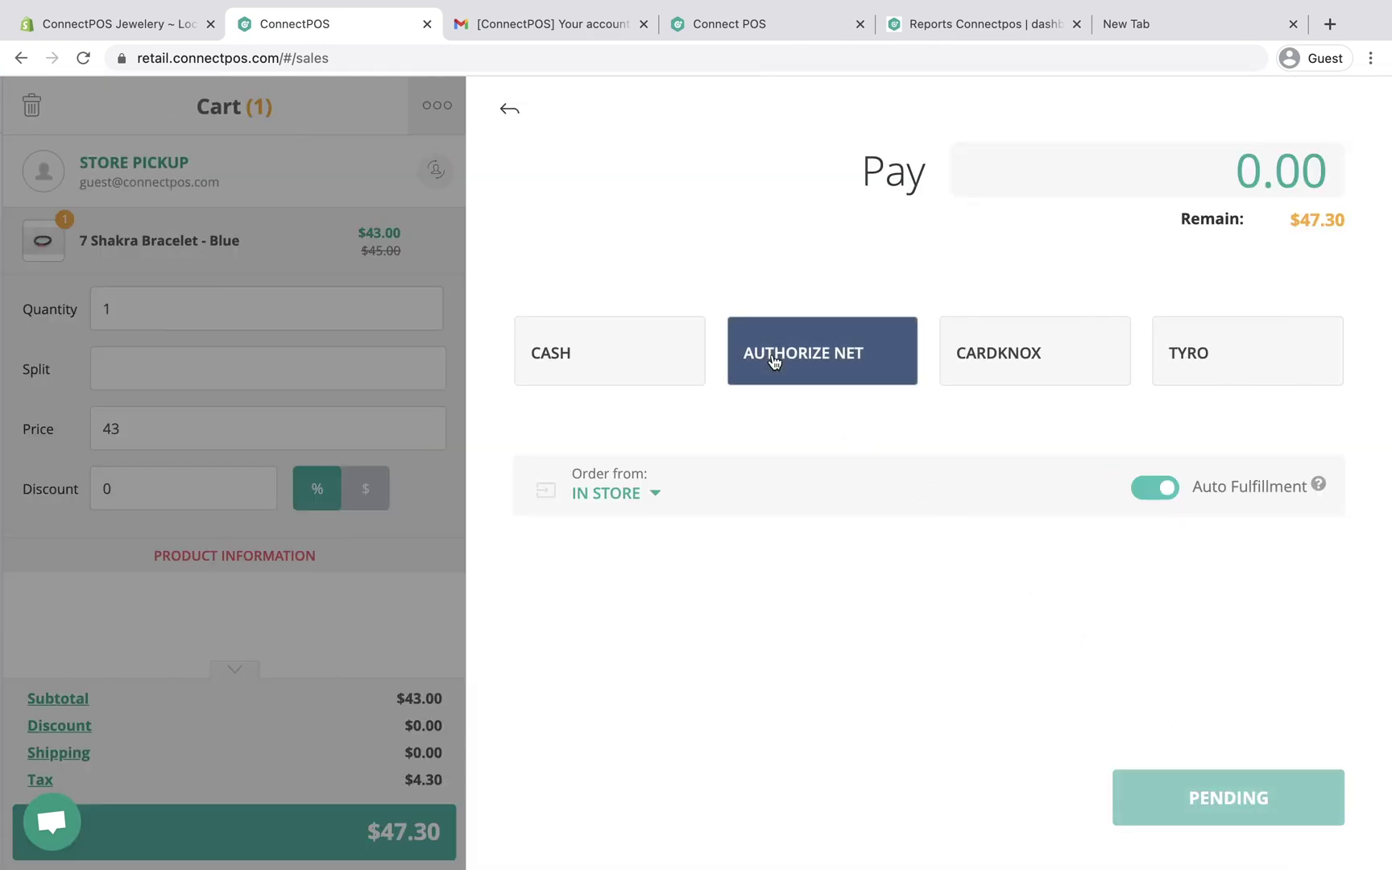
{"action": "left_click", "coordinate": [655, 370]}
{"action": "left_click", "coordinate": [787, 367]}
{"action": "left_click", "coordinate": [999, 360]}
{"action": "left_click", "coordinate": [1191, 359]}
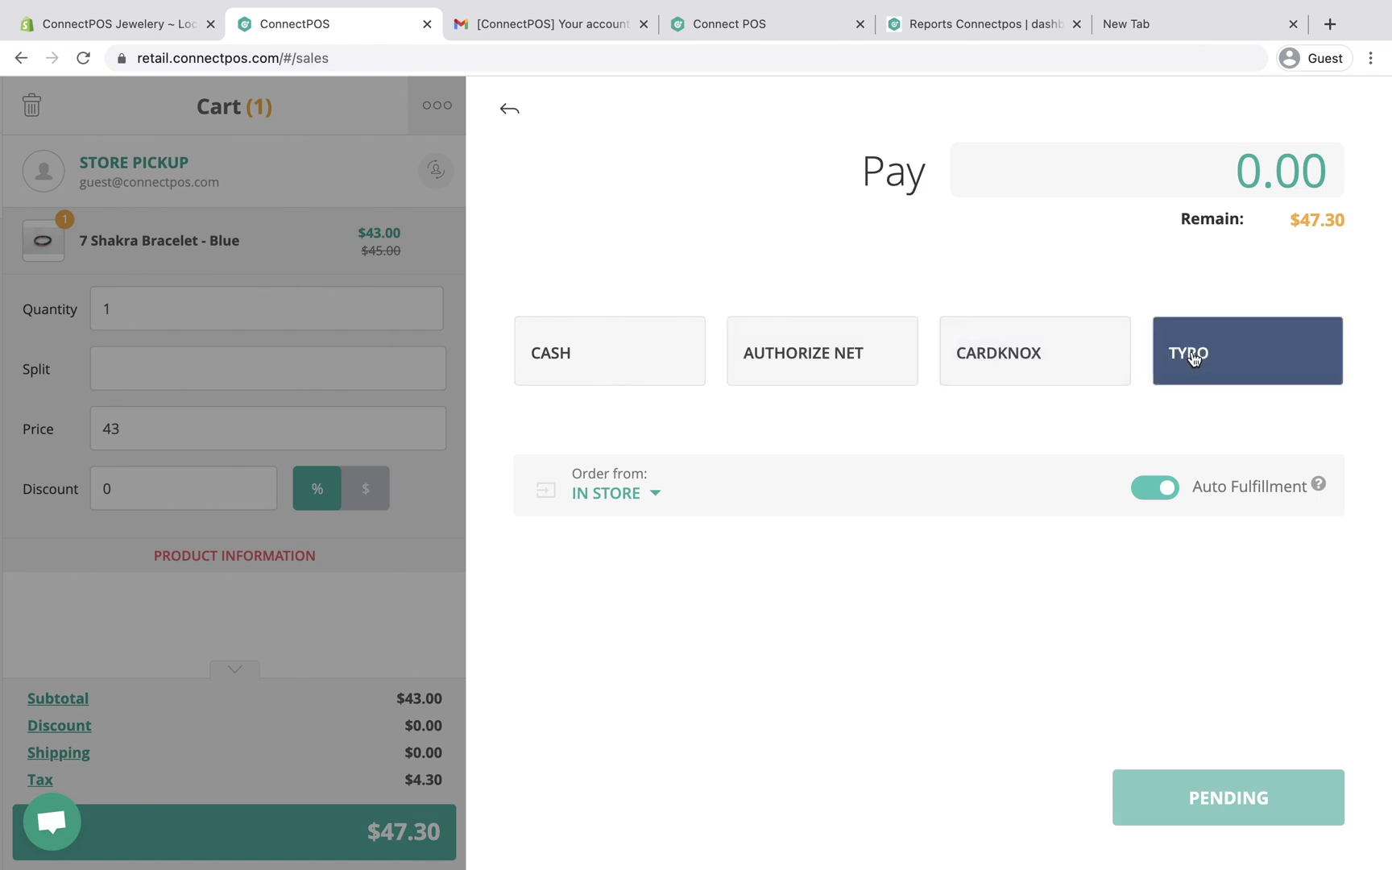
{"action": "left_click", "coordinate": [975, 354]}
{"action": "left_click", "coordinate": [856, 354]}
Step: Pay the full $47.30 in cash and complete the checkout
{"action": "left_click", "coordinate": [653, 357]}
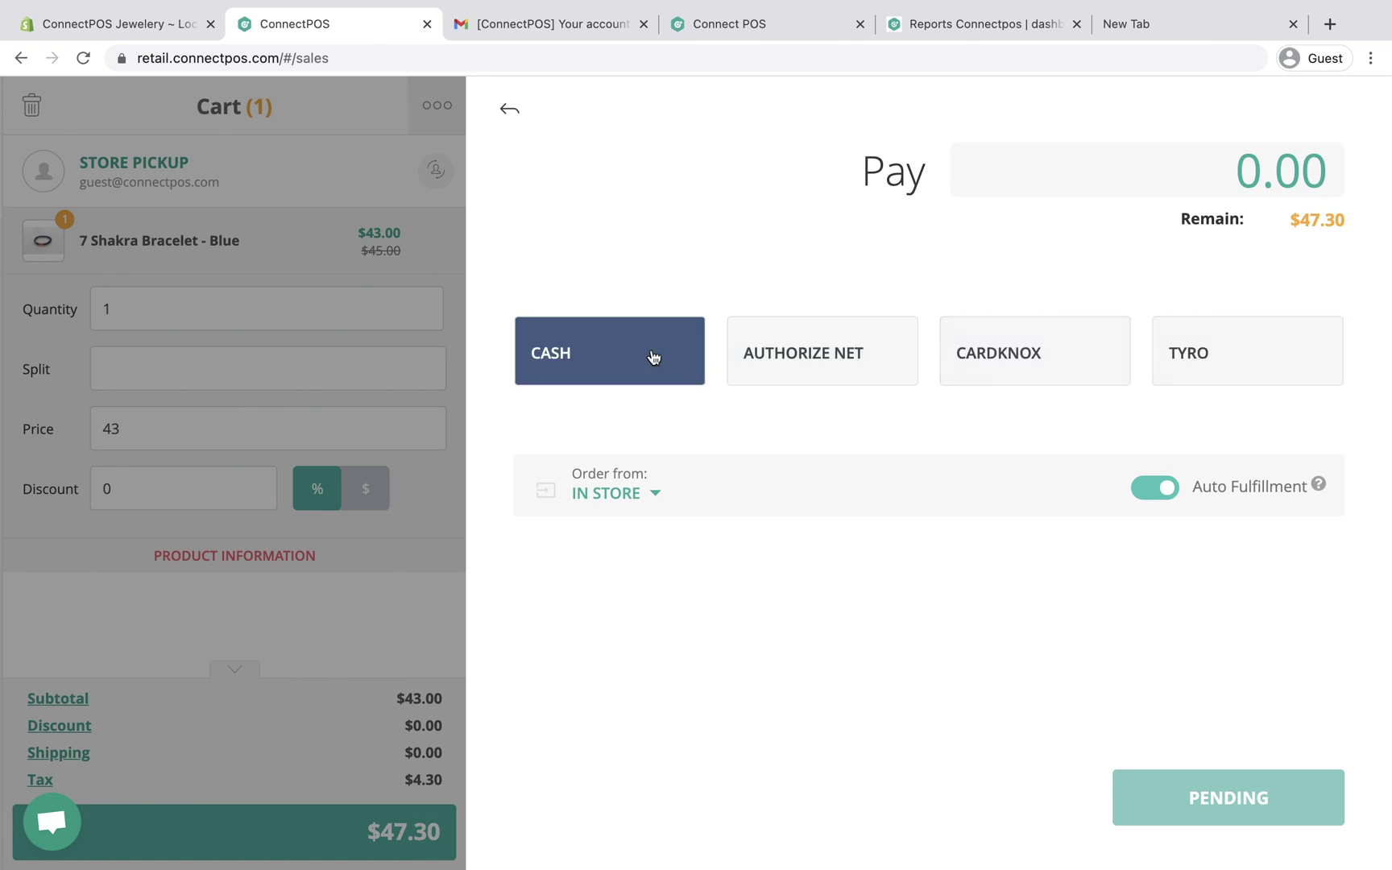
{"action": "left_click", "coordinate": [654, 358]}
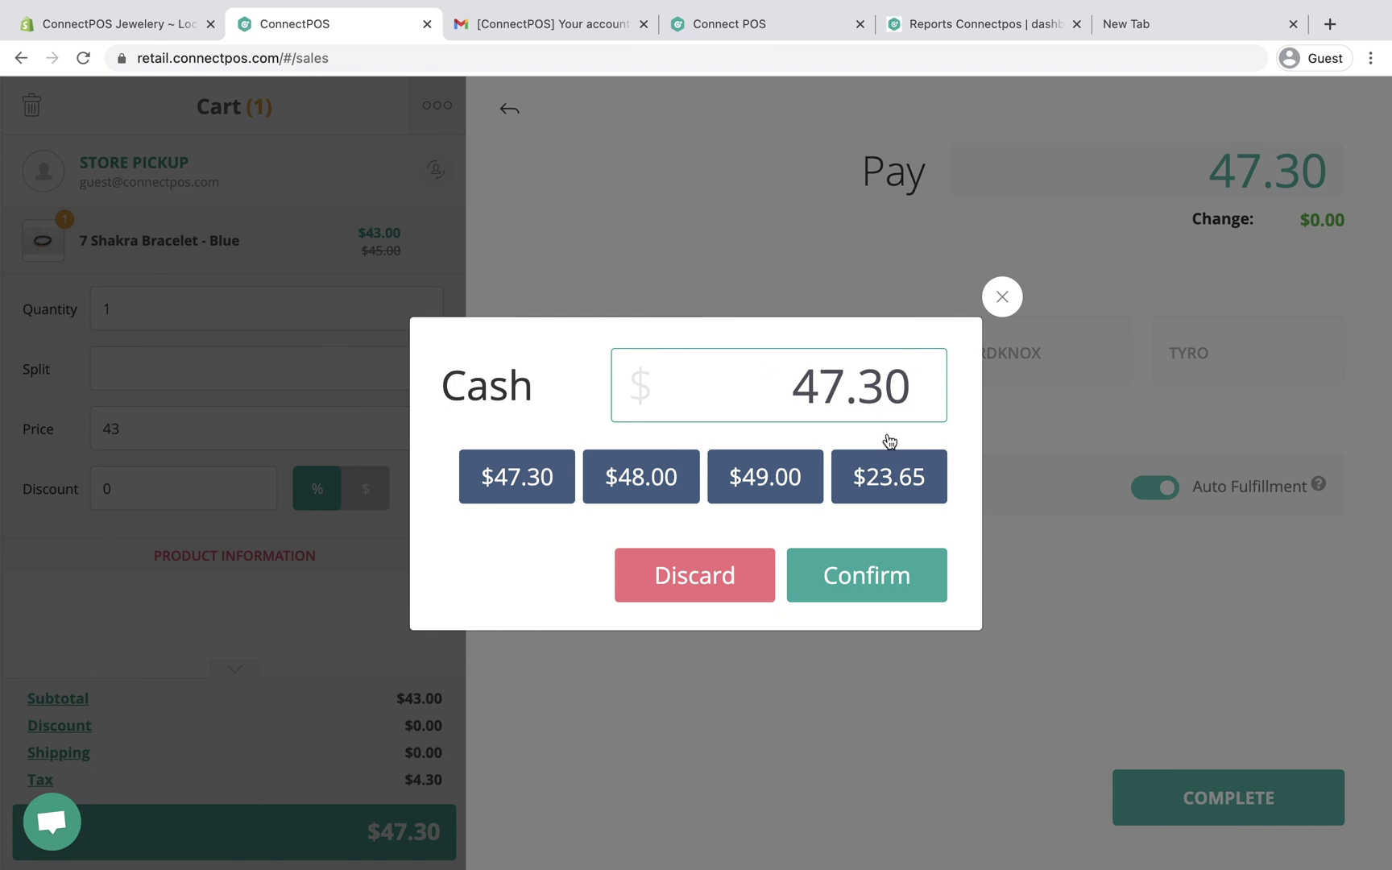
{"action": "left_click", "coordinate": [898, 580]}
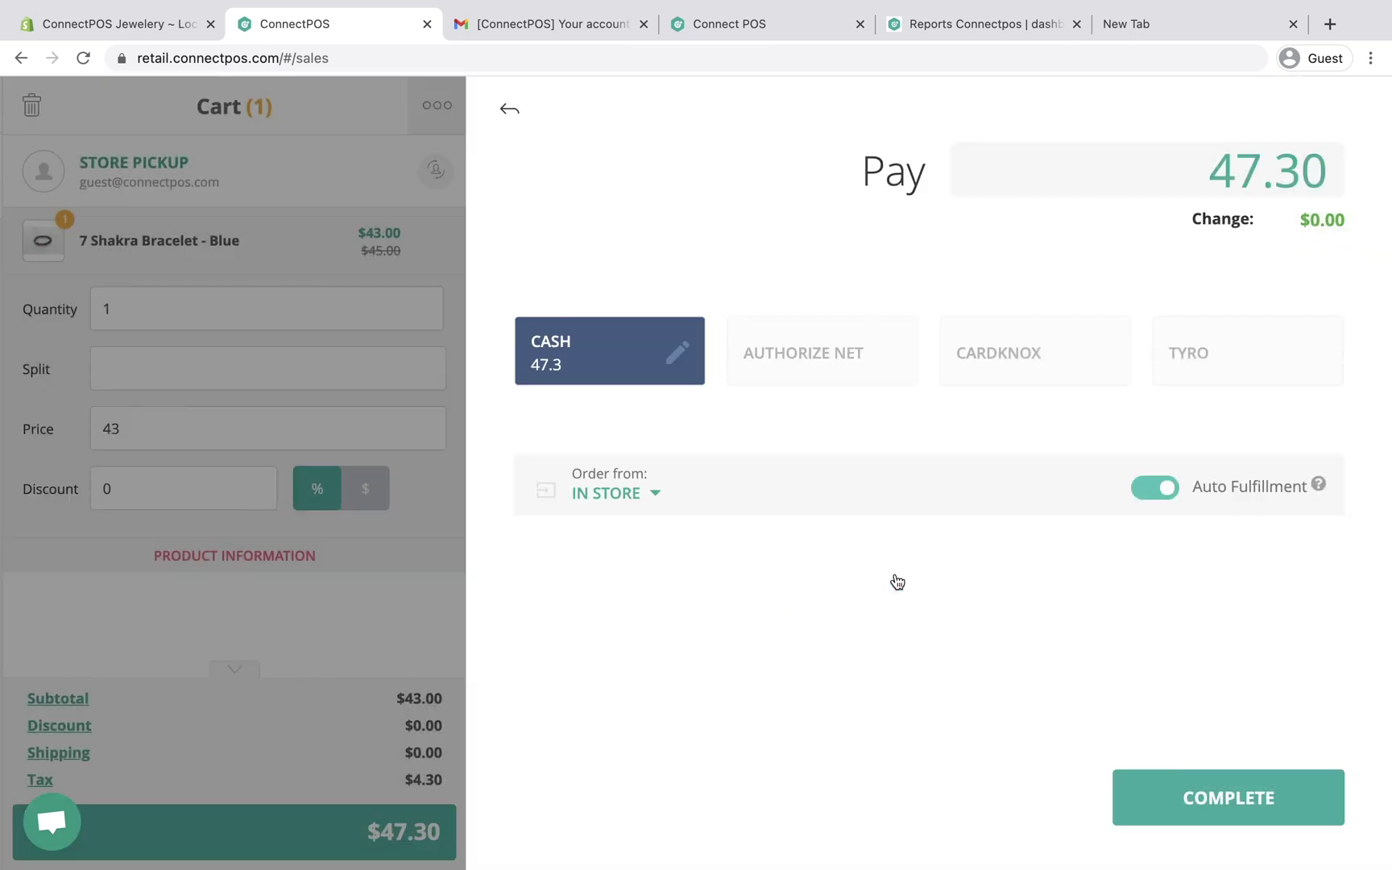
{"action": "left_click", "coordinate": [1215, 799]}
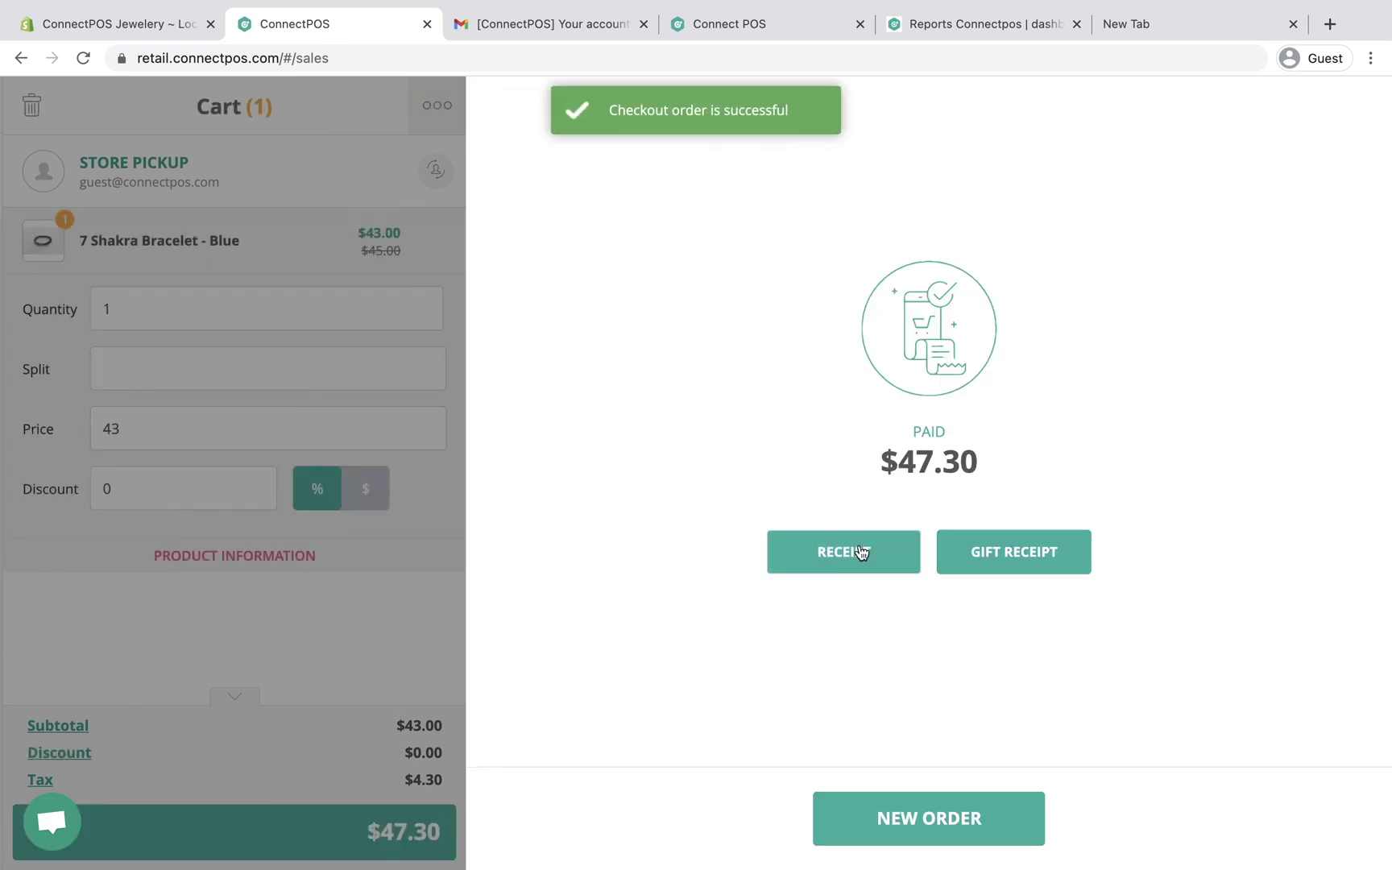
Step: Bring up and dismiss the sale's receipt, view the Orders List, then return to Shopify Locations
{"action": "left_click", "coordinate": [858, 550]}
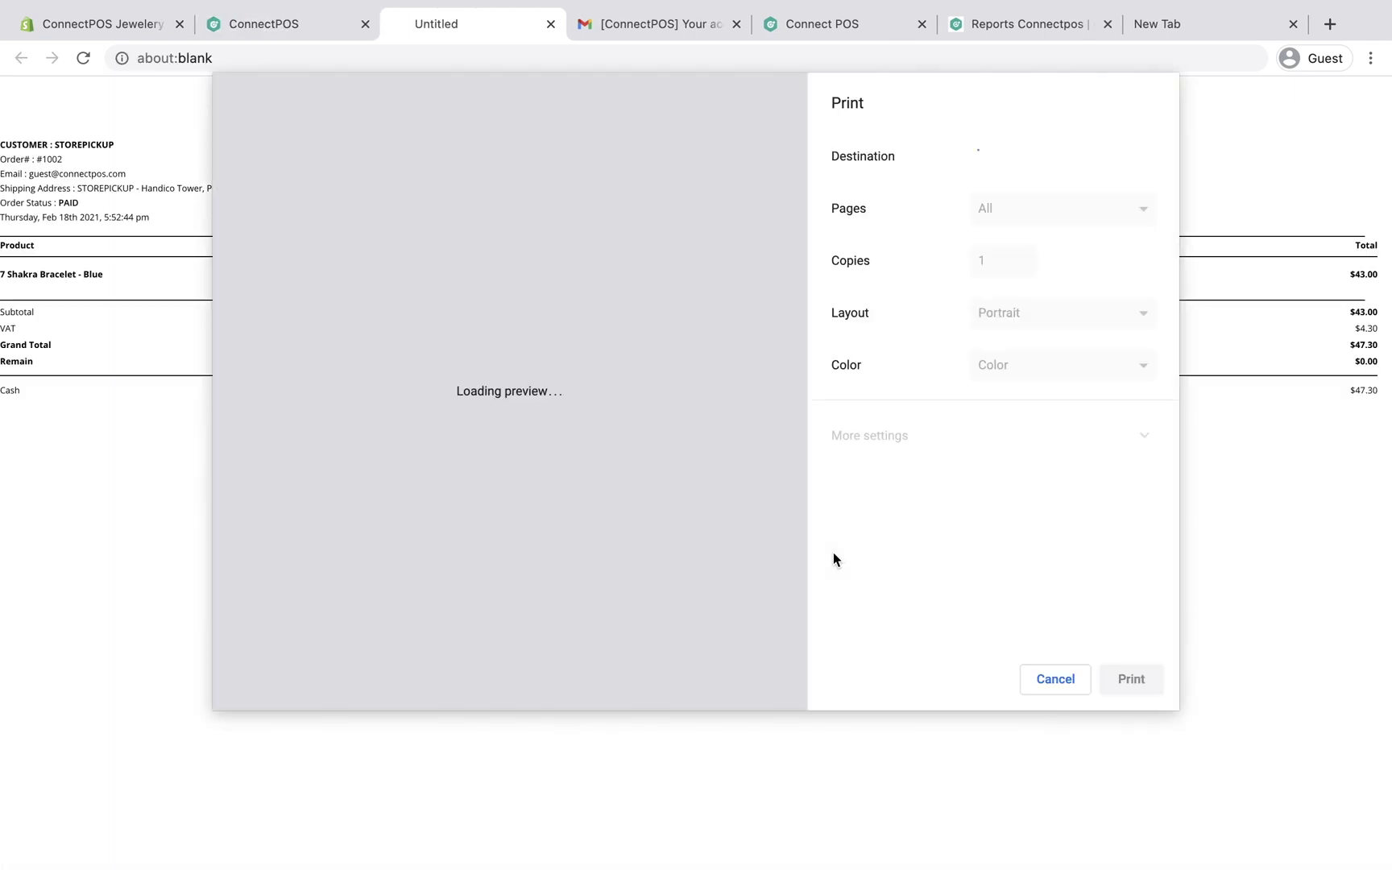
{"action": "key", "text": "Escape"}
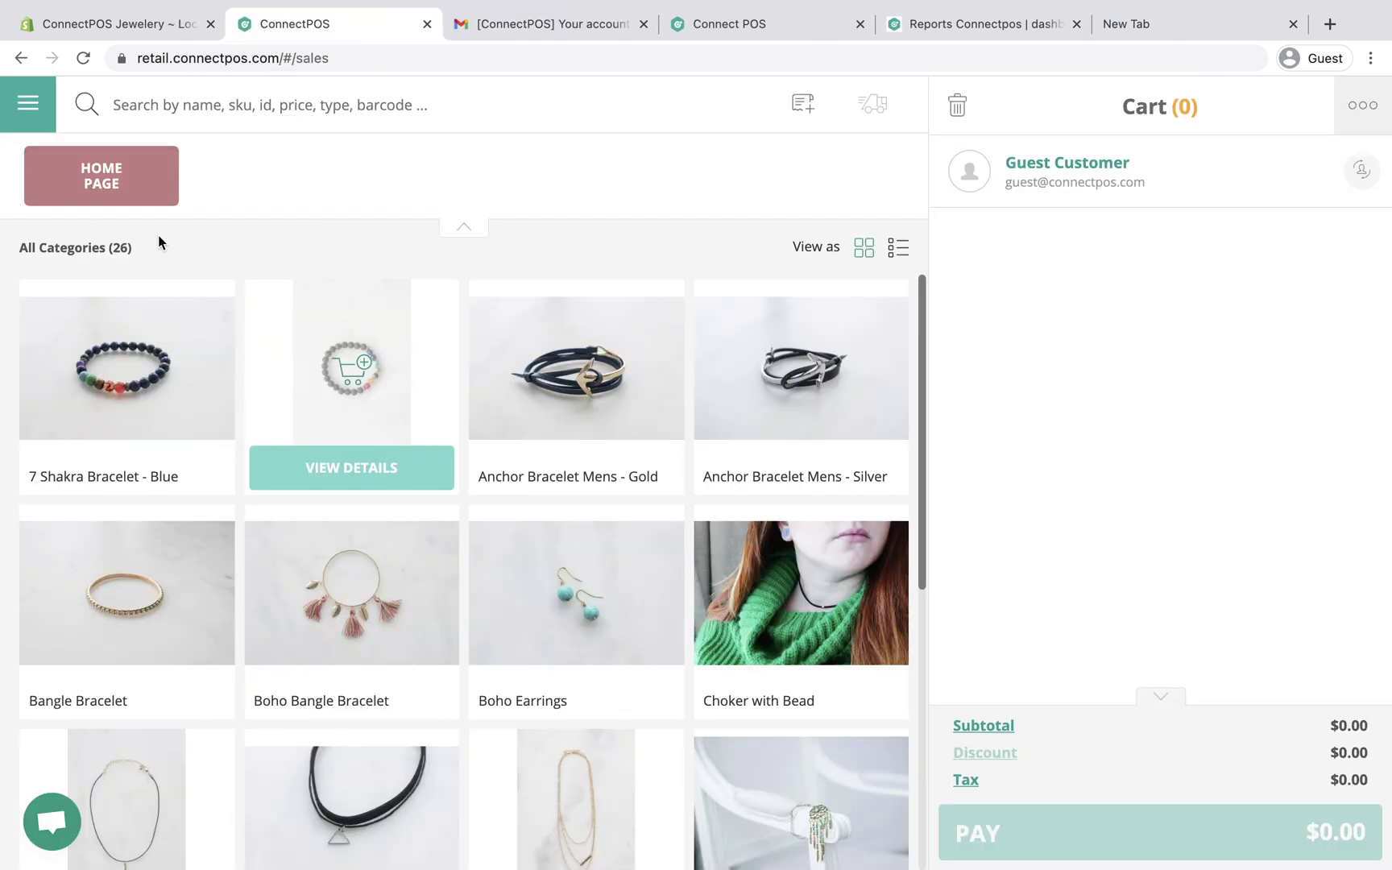
{"action": "left_click", "coordinate": [26, 104]}
{"action": "left_click", "coordinate": [114, 445]}
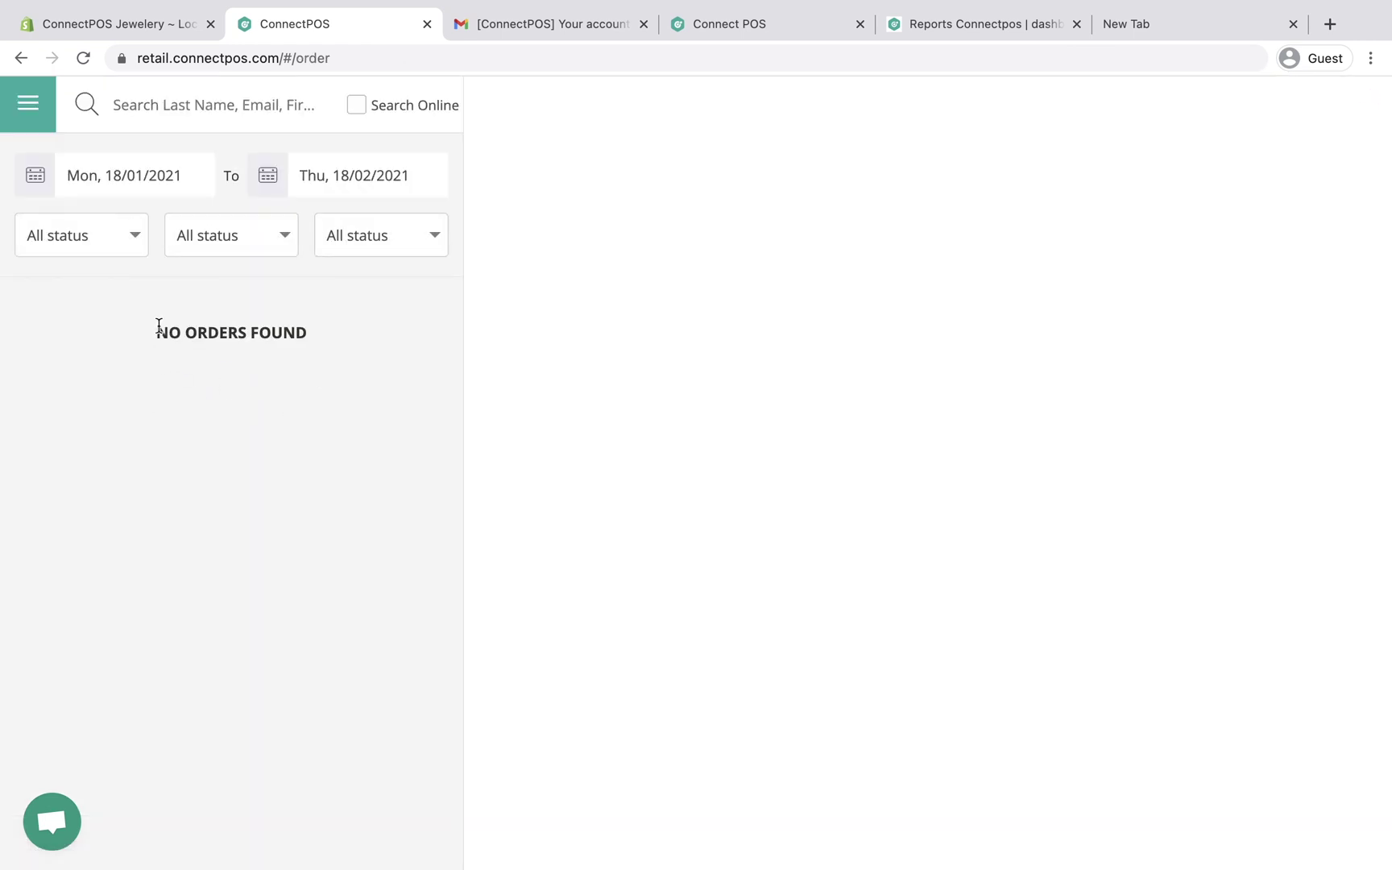
{"action": "left_click", "coordinate": [172, 28]}
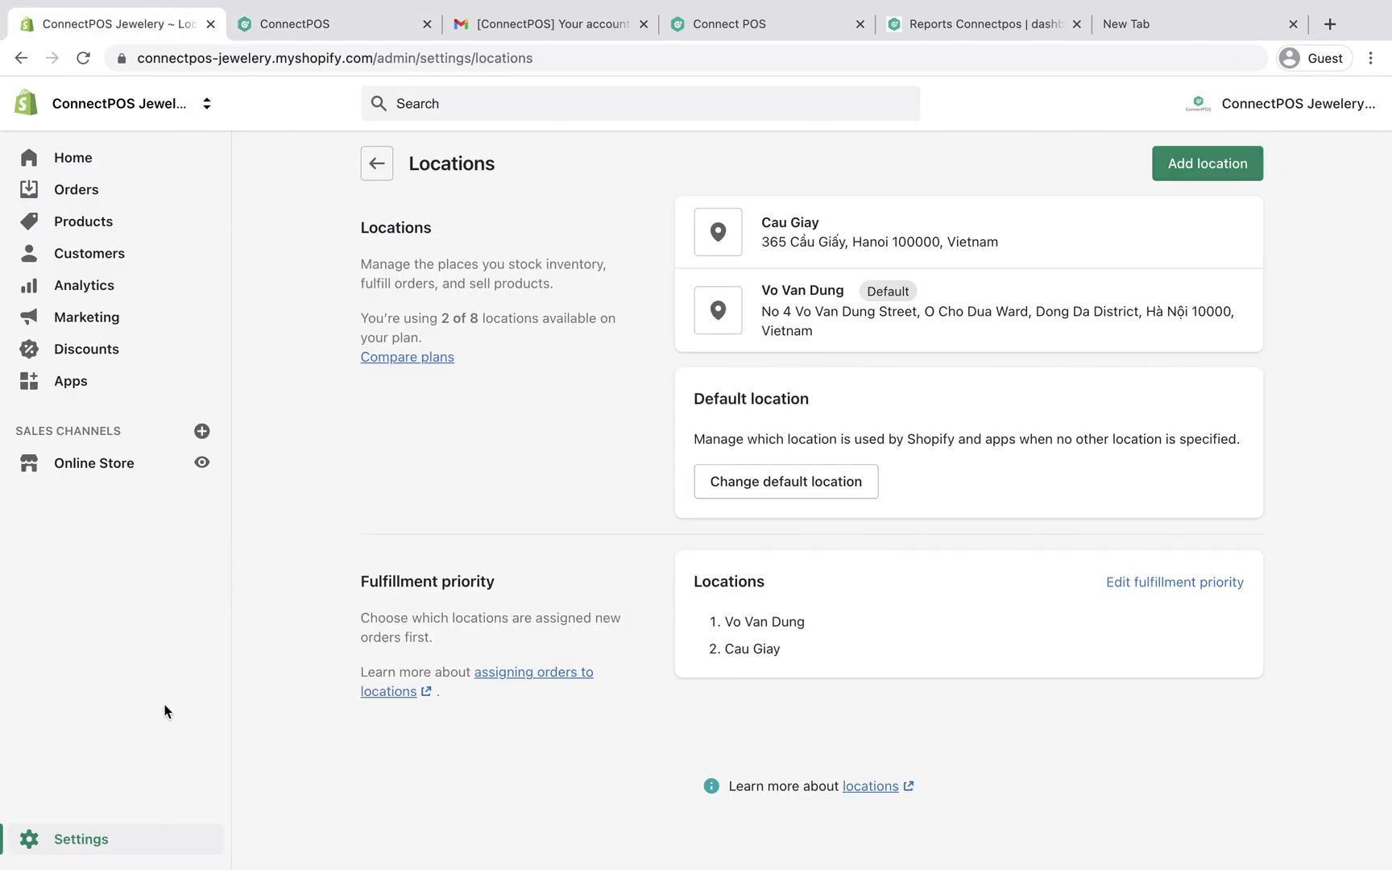
Step: Turn off automatic archiving of fulfilled, paid orders in Shopify checkout settings and save
{"action": "left_click", "coordinate": [123, 850]}
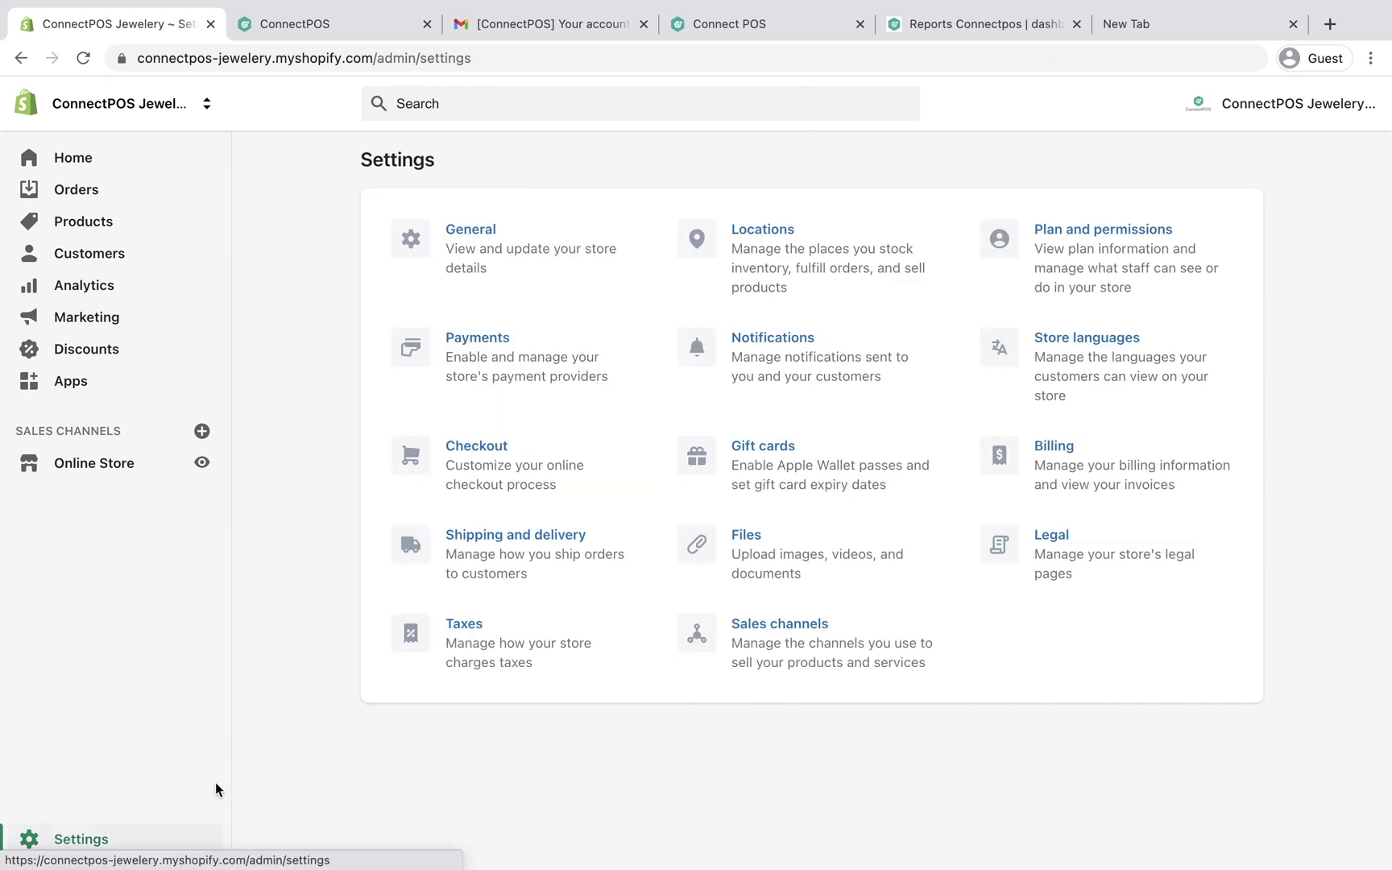
{"action": "left_click", "coordinate": [536, 457]}
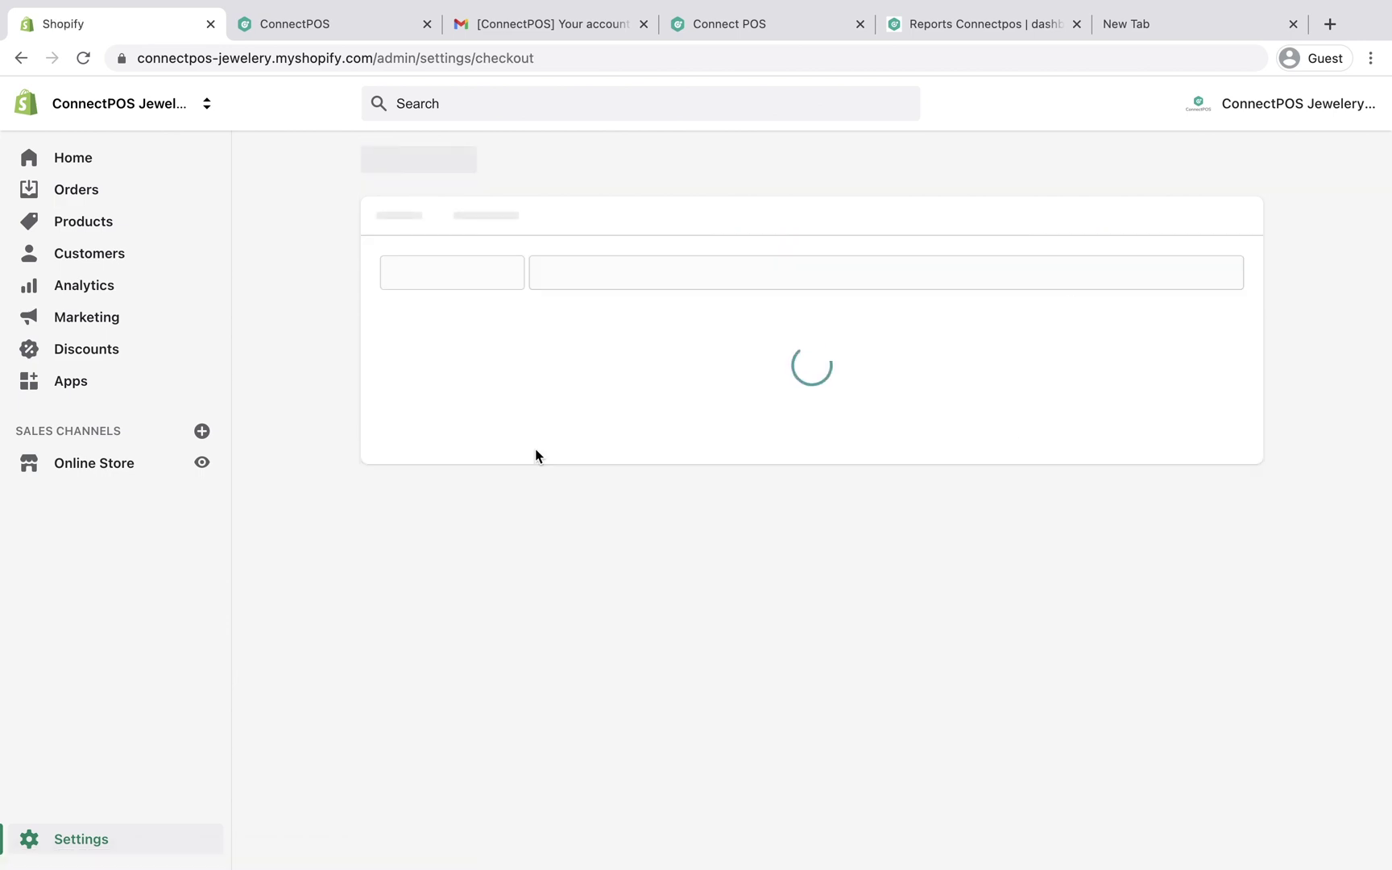
{"action": "scroll", "coordinate": [535, 449], "scroll_direction": "down", "scroll_amount": 15}
{"action": "scroll", "coordinate": [535, 449], "scroll_direction": "down", "scroll_amount": 3}
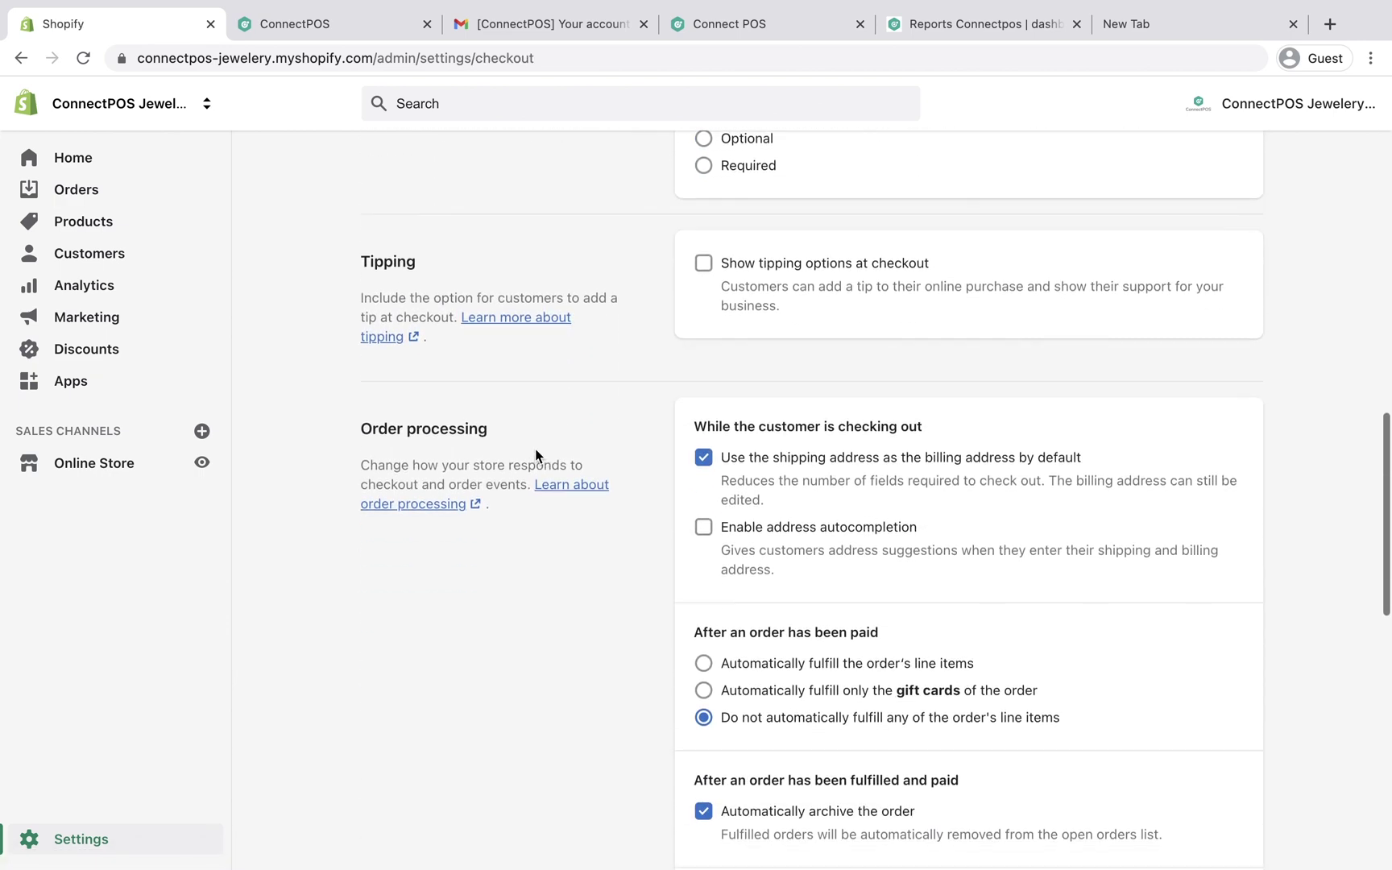
{"action": "scroll", "coordinate": [591, 647], "scroll_direction": "down", "scroll_amount": 3}
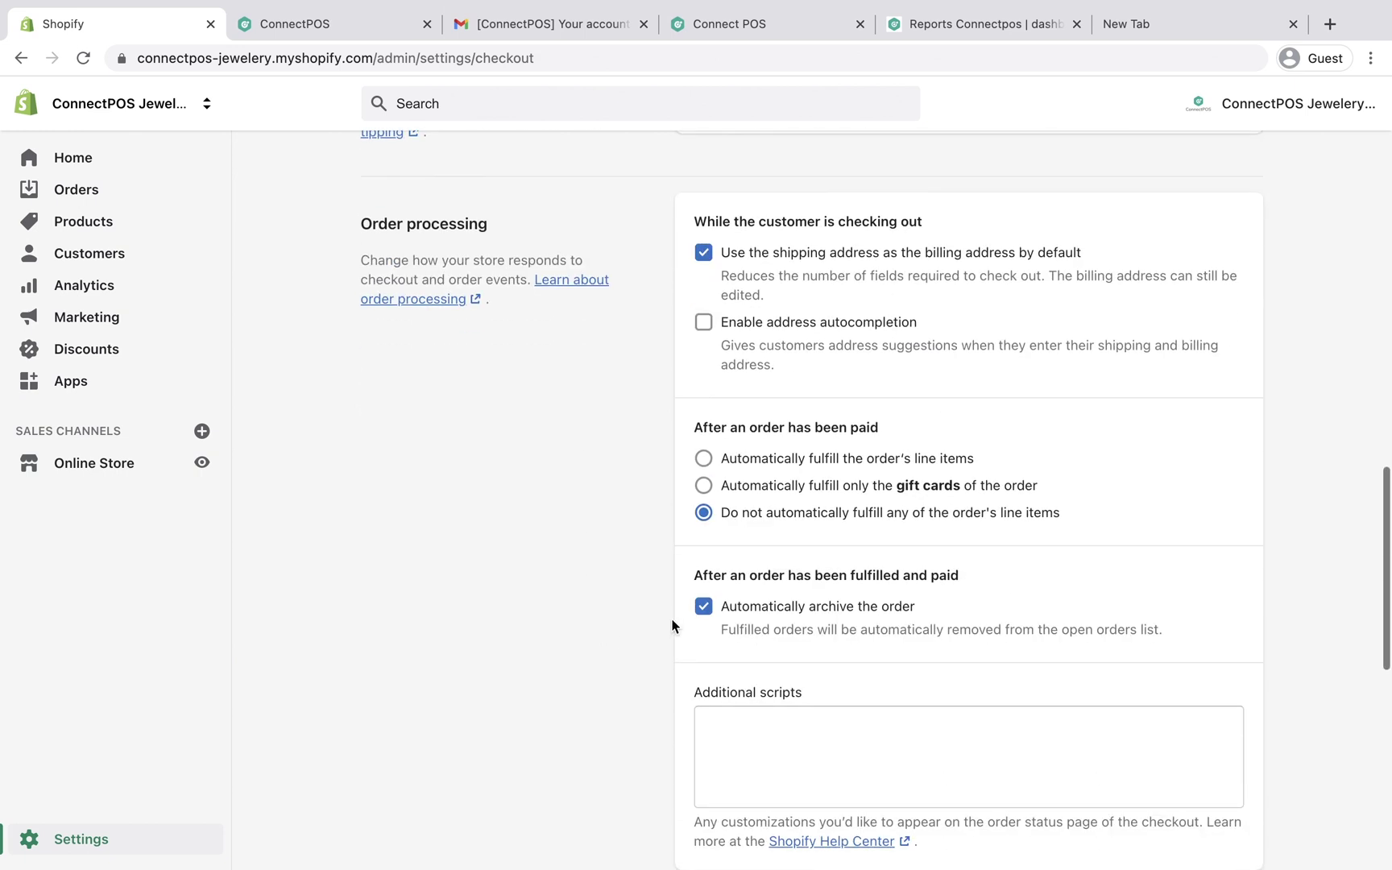
{"action": "left_click", "coordinate": [703, 609]}
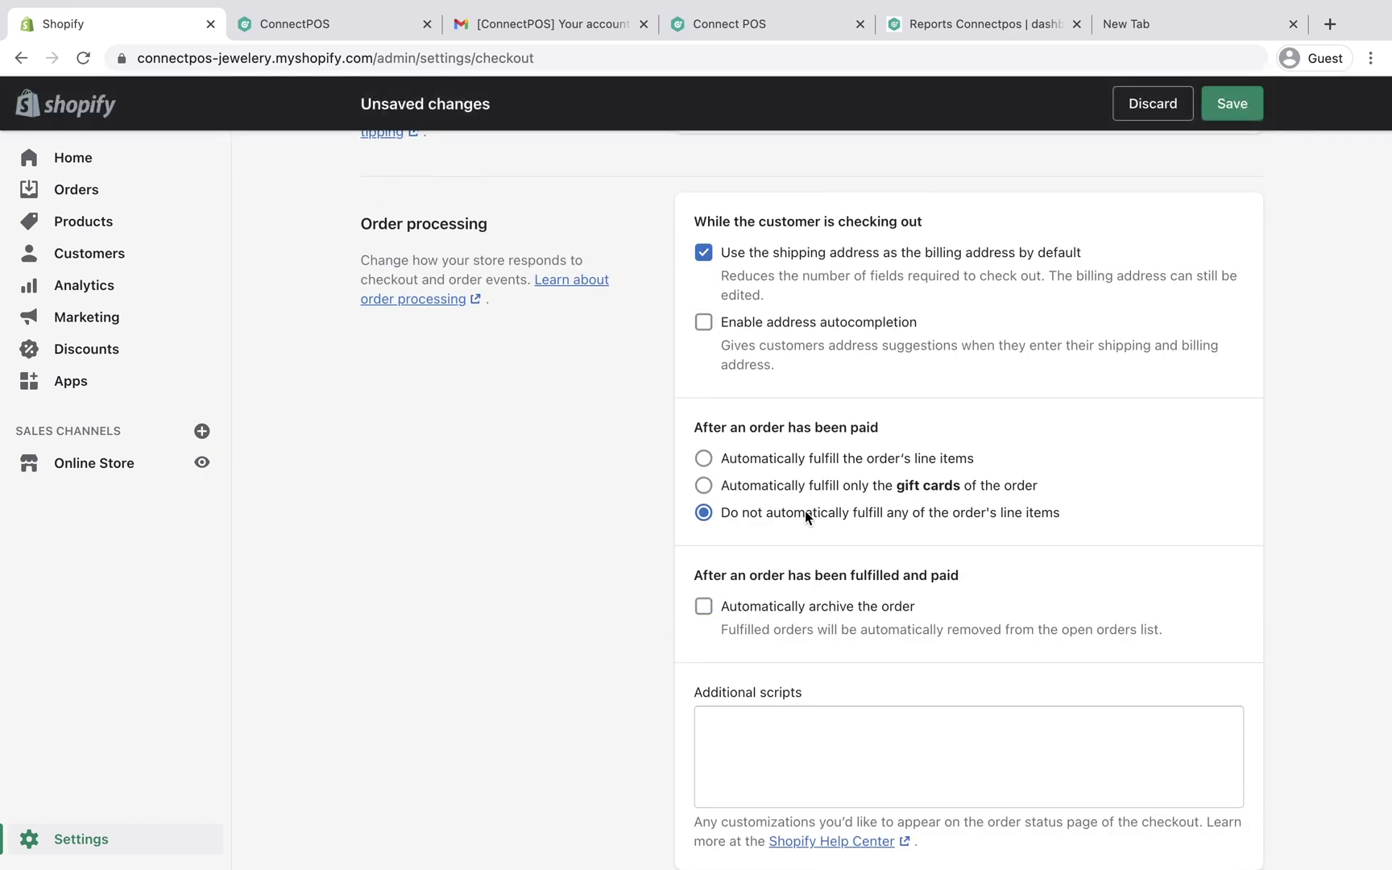
{"action": "left_click", "coordinate": [1235, 104]}
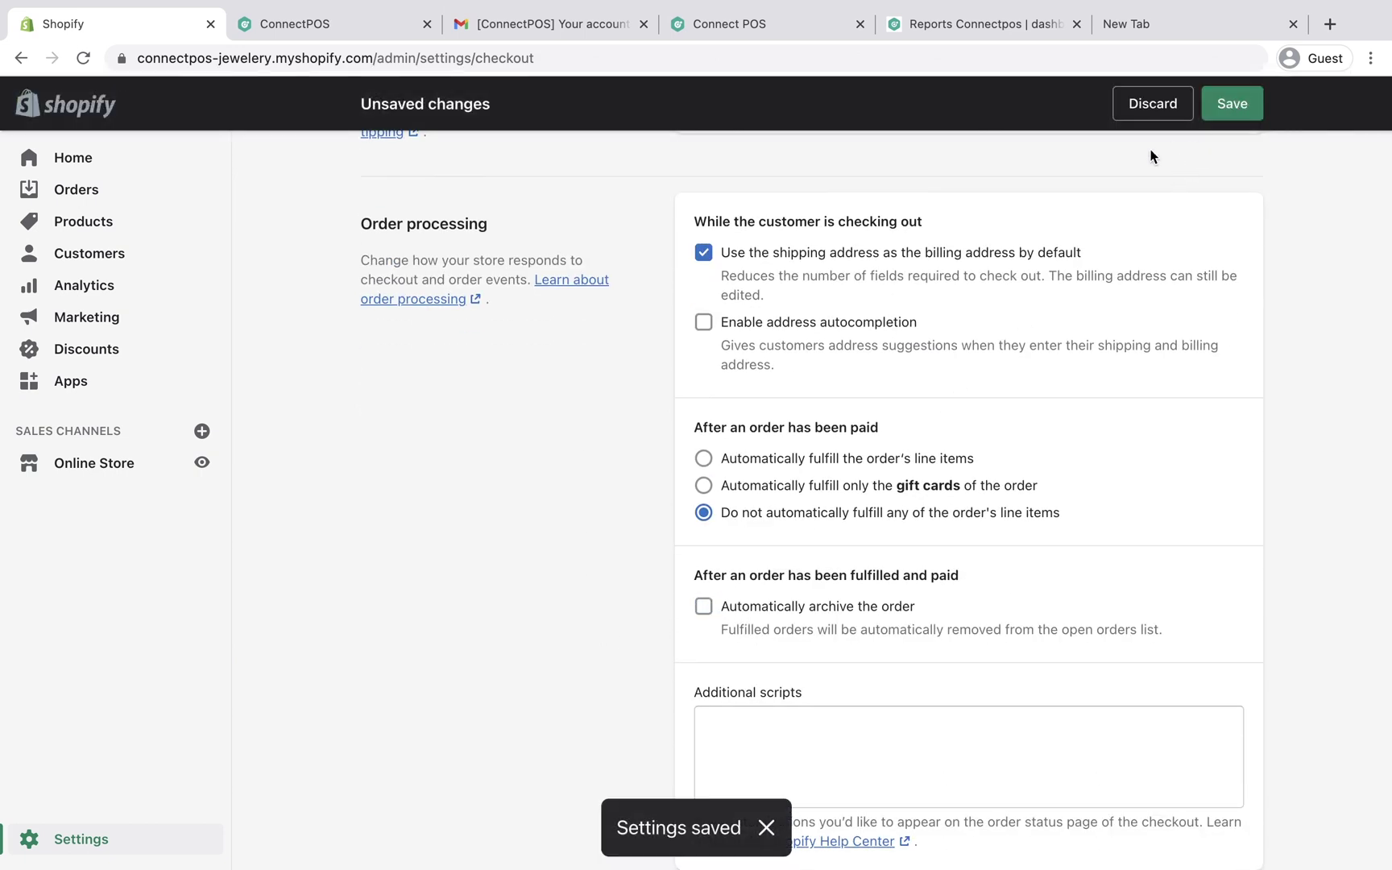
{"action": "left_click", "coordinate": [295, 23]}
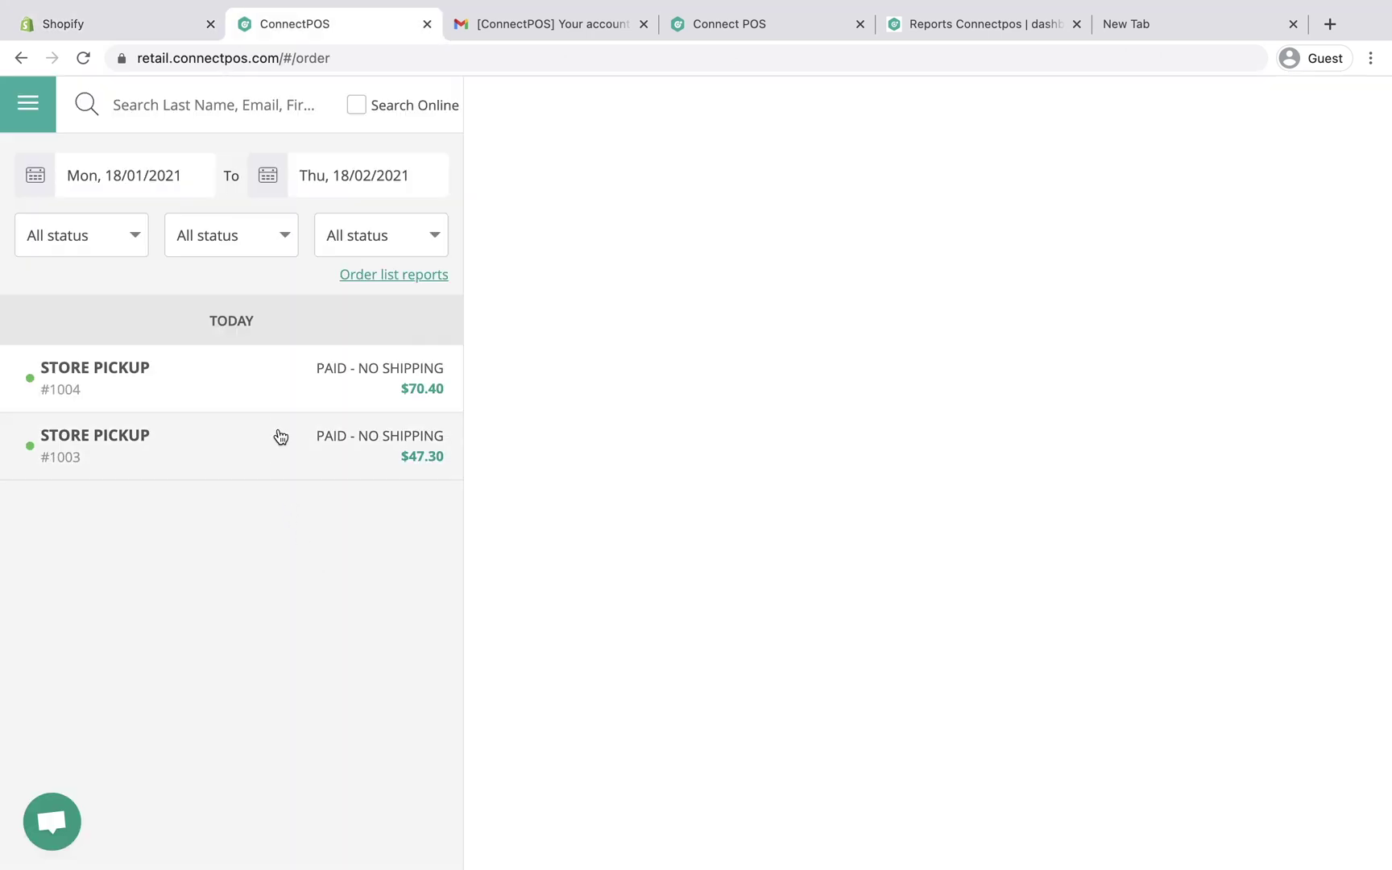
Step: Search orders online and open paid order #1004 ($70.40 Dainty Gold Necklace) for more actions
{"action": "left_click", "coordinate": [357, 106]}
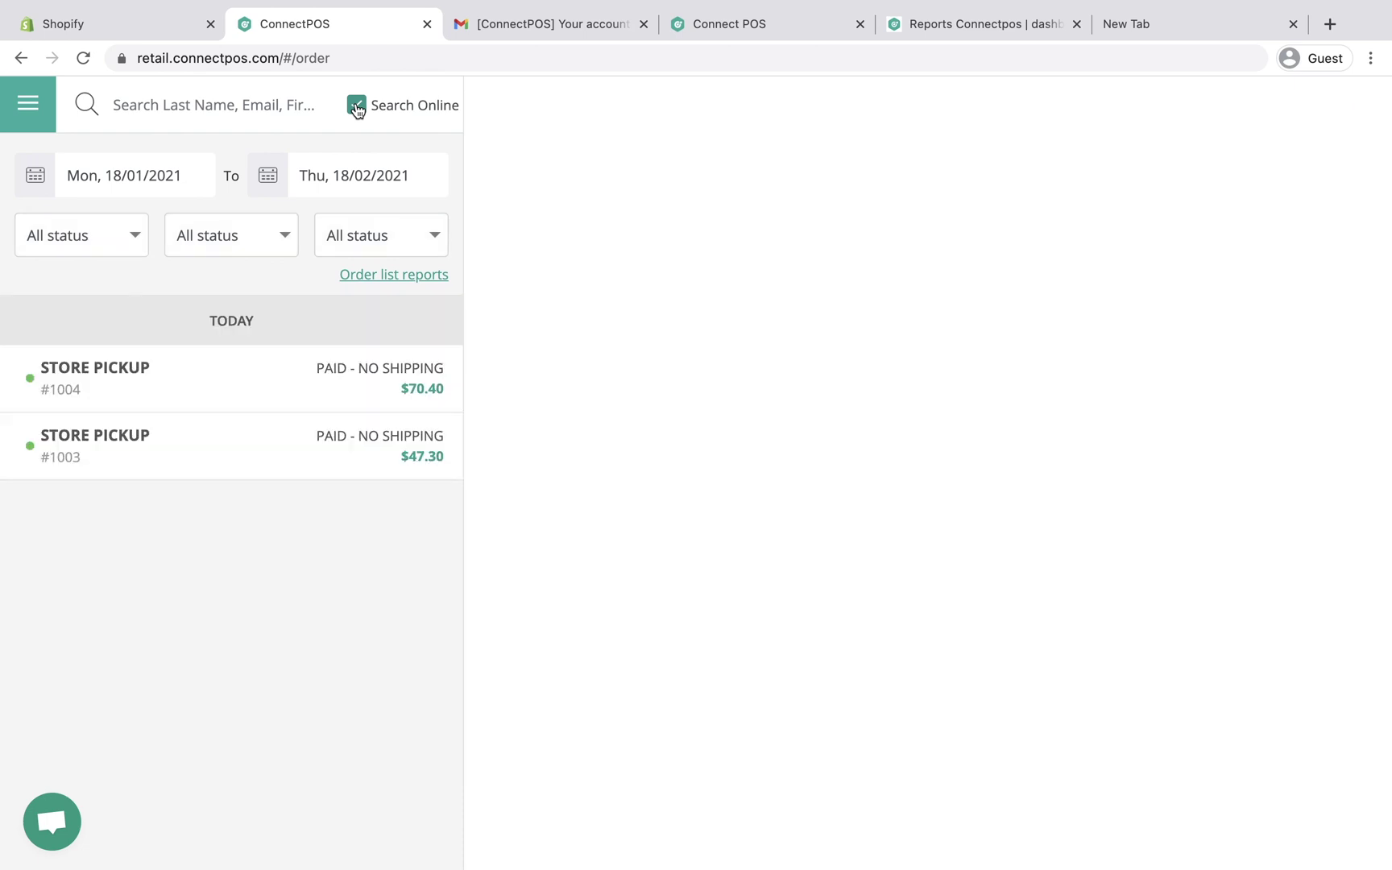
{"action": "left_click", "coordinate": [366, 385]}
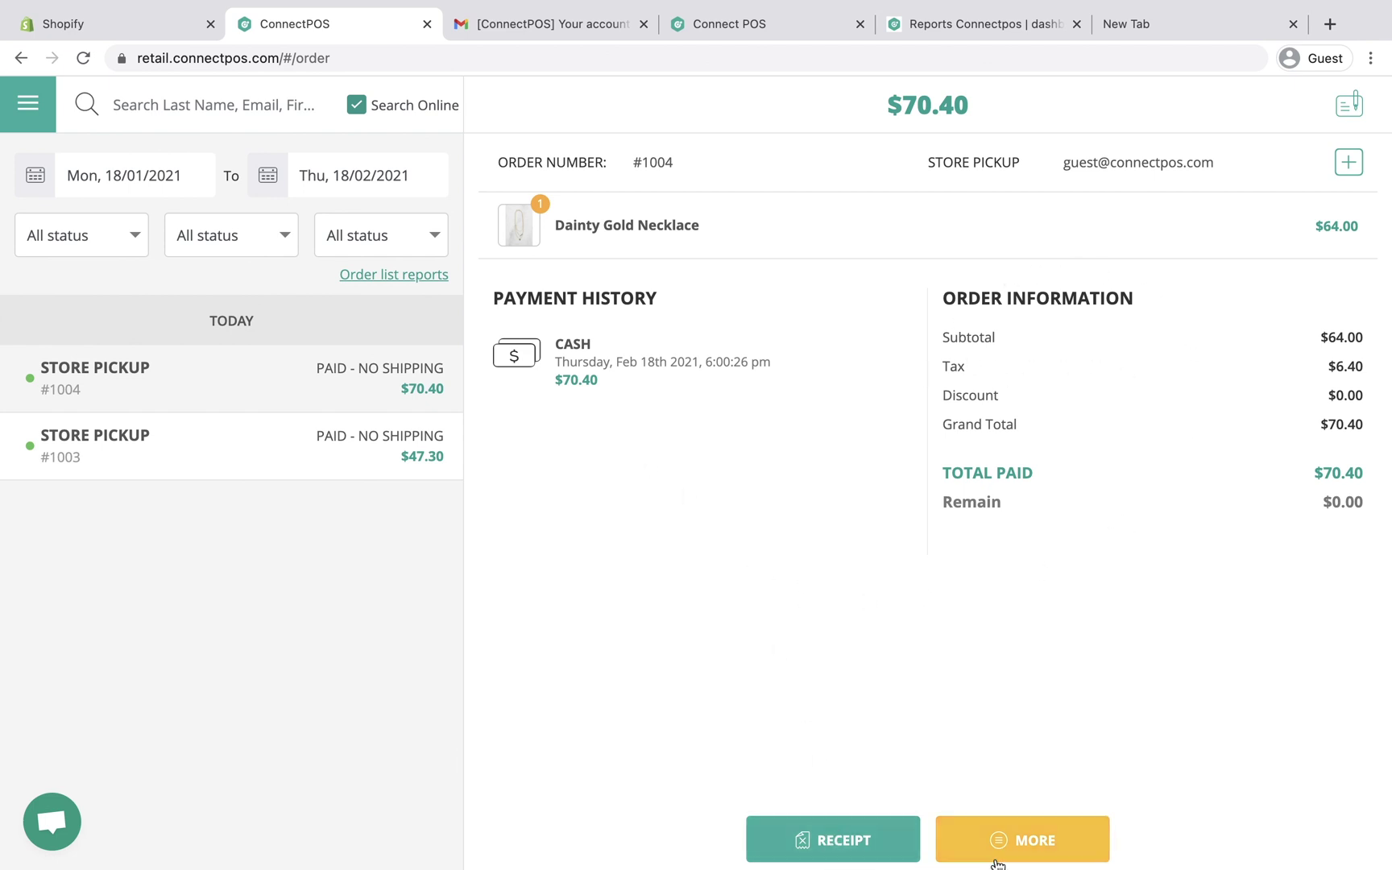
{"action": "left_click", "coordinate": [1033, 856]}
Step: Refund order #1004's necklace without restocking and add Choker with Bead as the exchange item
{"action": "left_click", "coordinate": [1031, 791]}
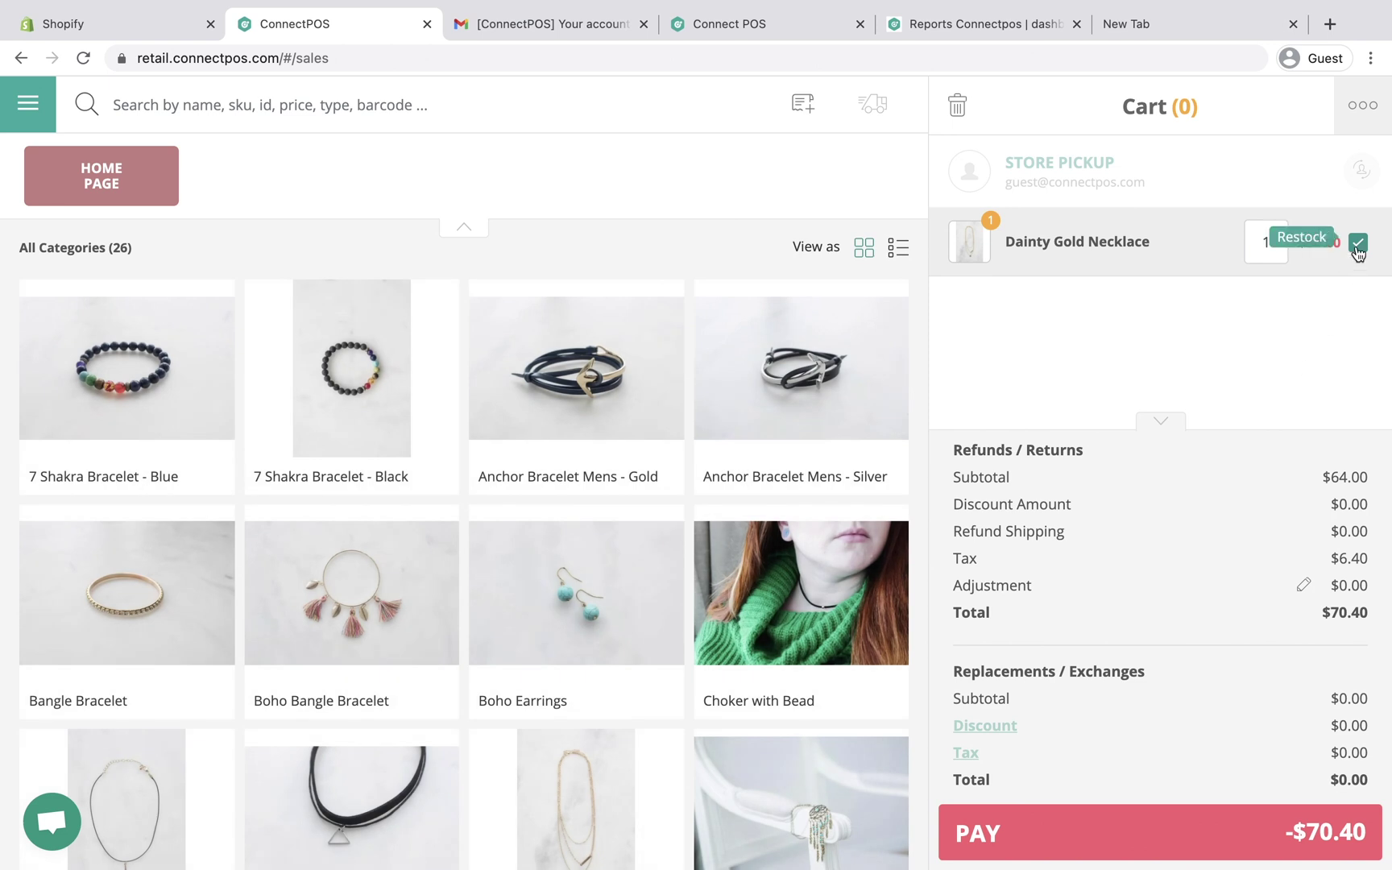
{"action": "left_click", "coordinate": [1358, 248]}
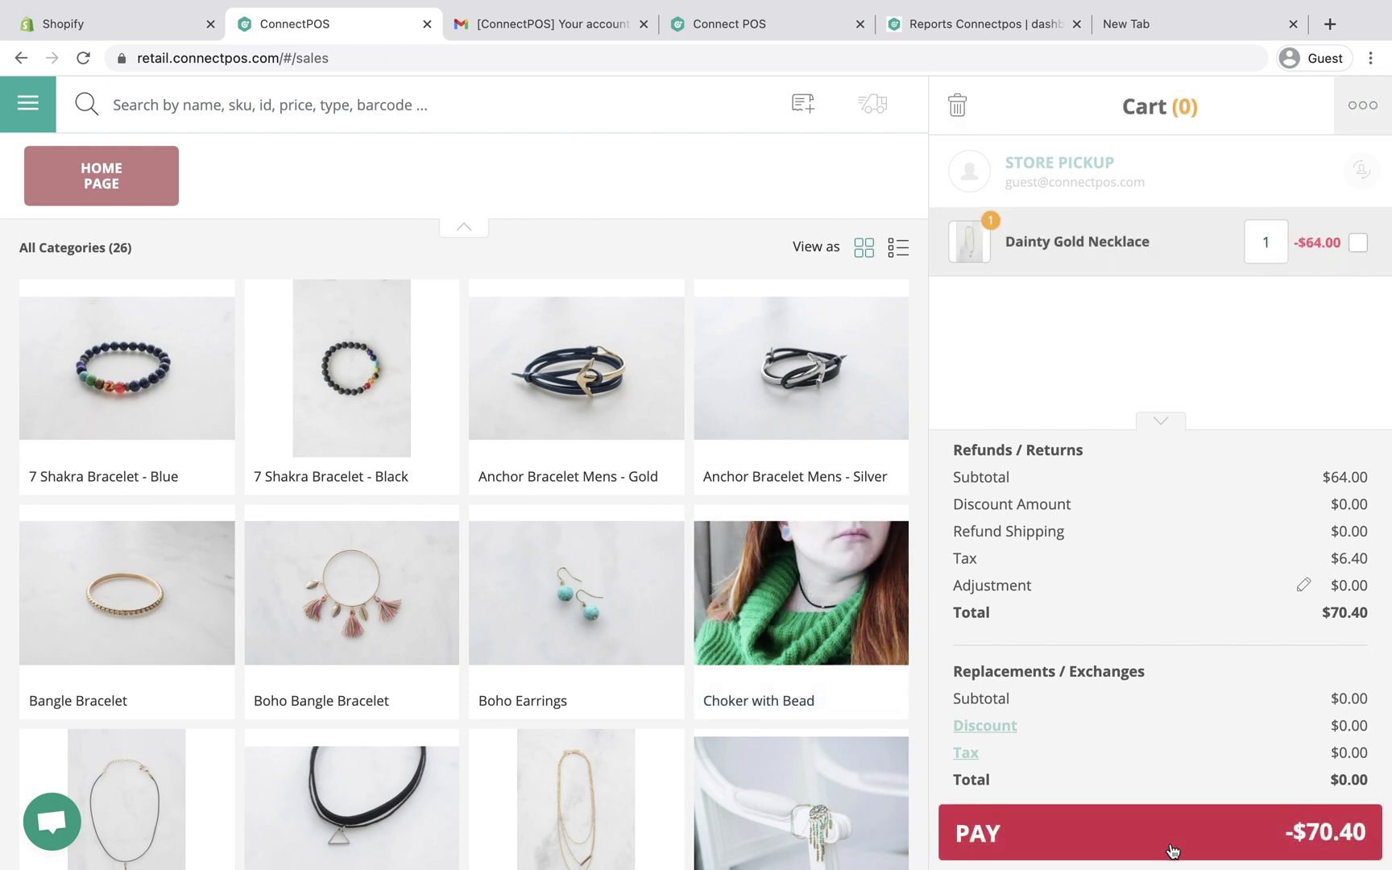
{"action": "left_click", "coordinate": [807, 594]}
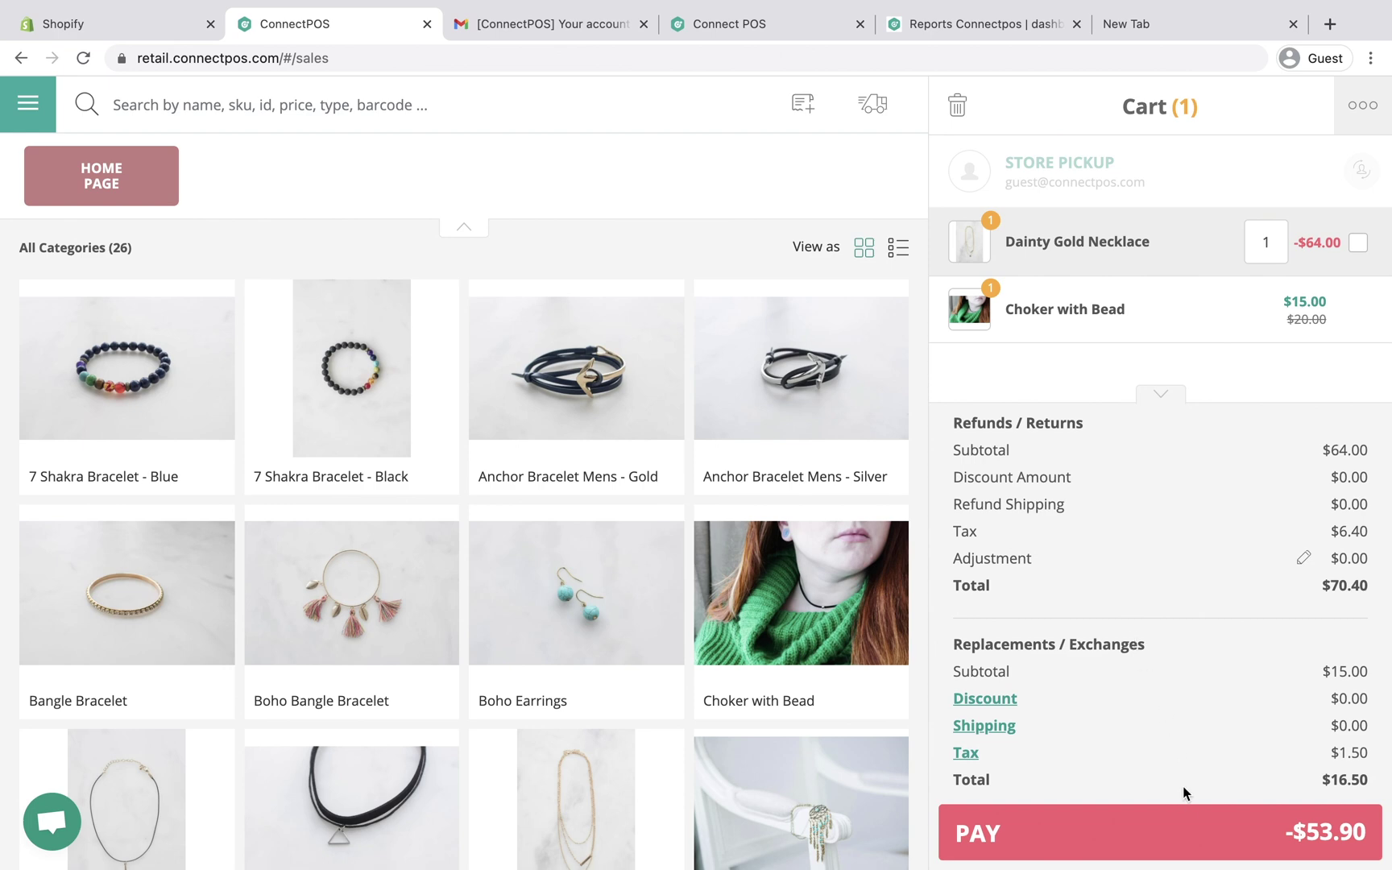
Step: Settle the -53.90 balance with a confirmed cash payment
{"action": "left_click", "coordinate": [1180, 837]}
{"action": "left_click", "coordinate": [628, 360]}
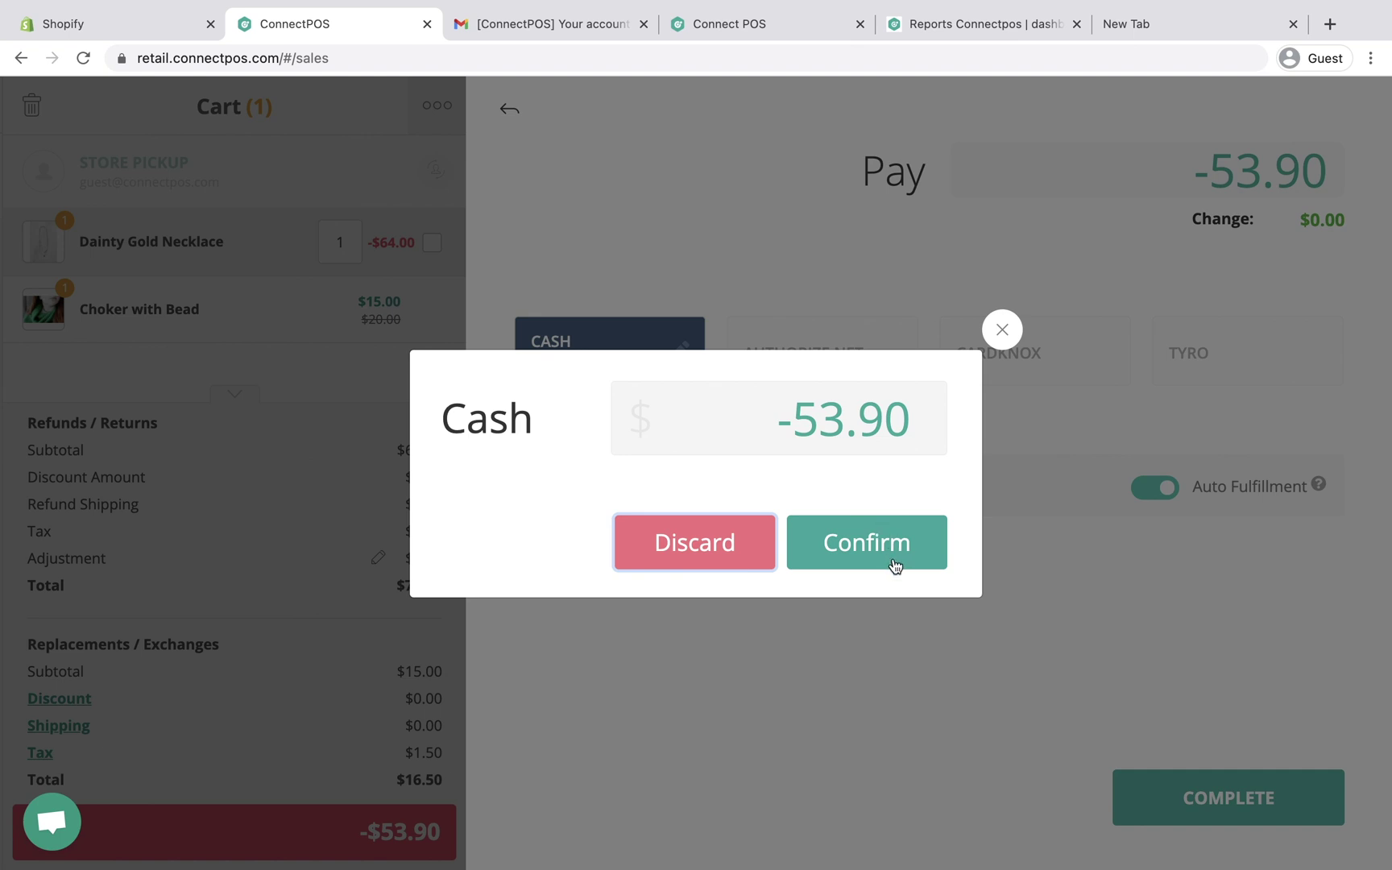
{"action": "left_click", "coordinate": [894, 564]}
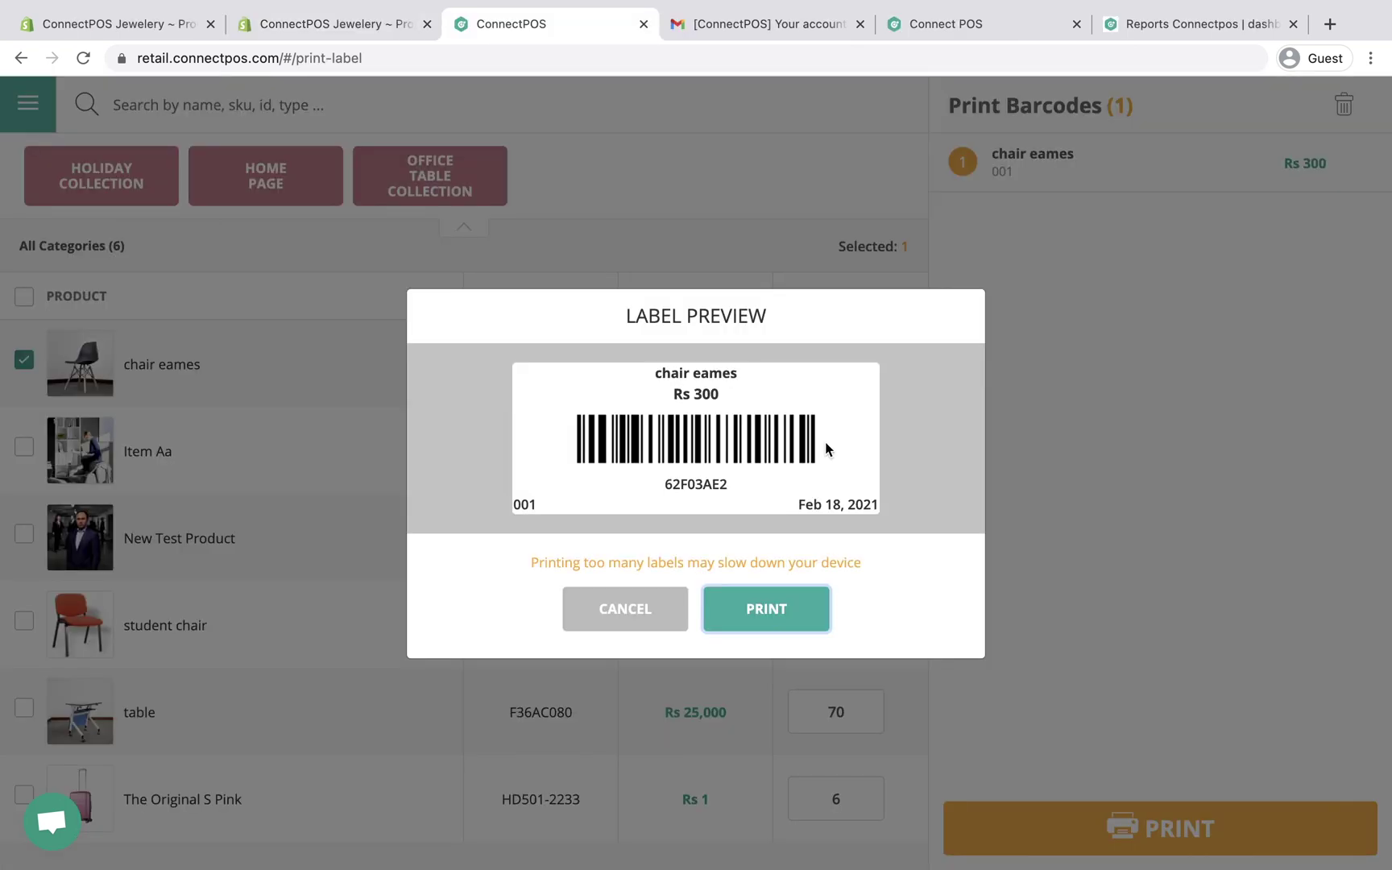
Step: Close the chair eames label preview and dismiss the navigation panel
{"action": "left_click_drag", "start_coordinate": [826, 448], "coordinate": [640, 449]}
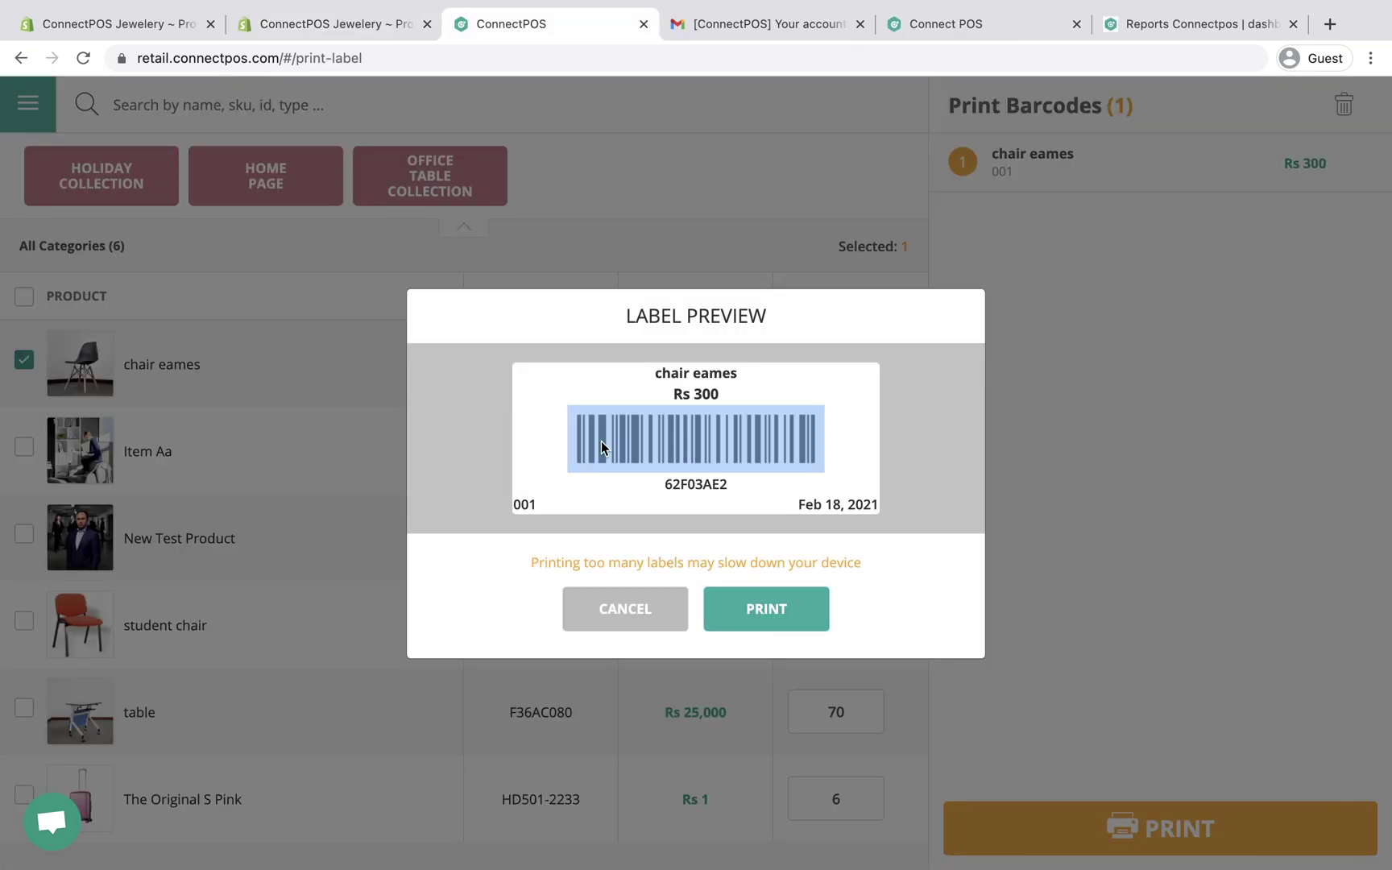
{"action": "left_click", "coordinate": [953, 460]}
{"action": "left_click", "coordinate": [642, 612]}
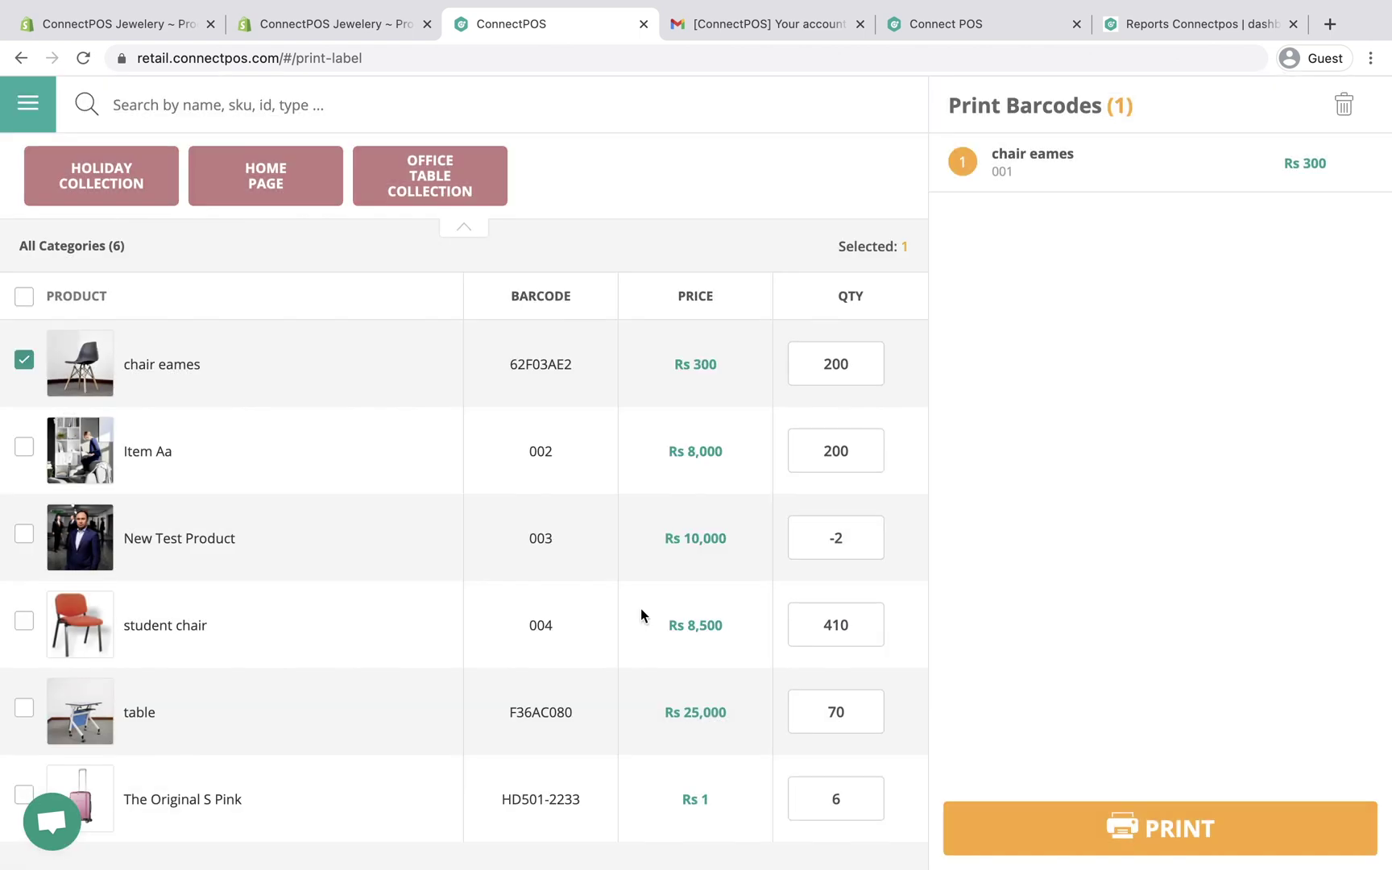
{"action": "left_click", "coordinate": [39, 118]}
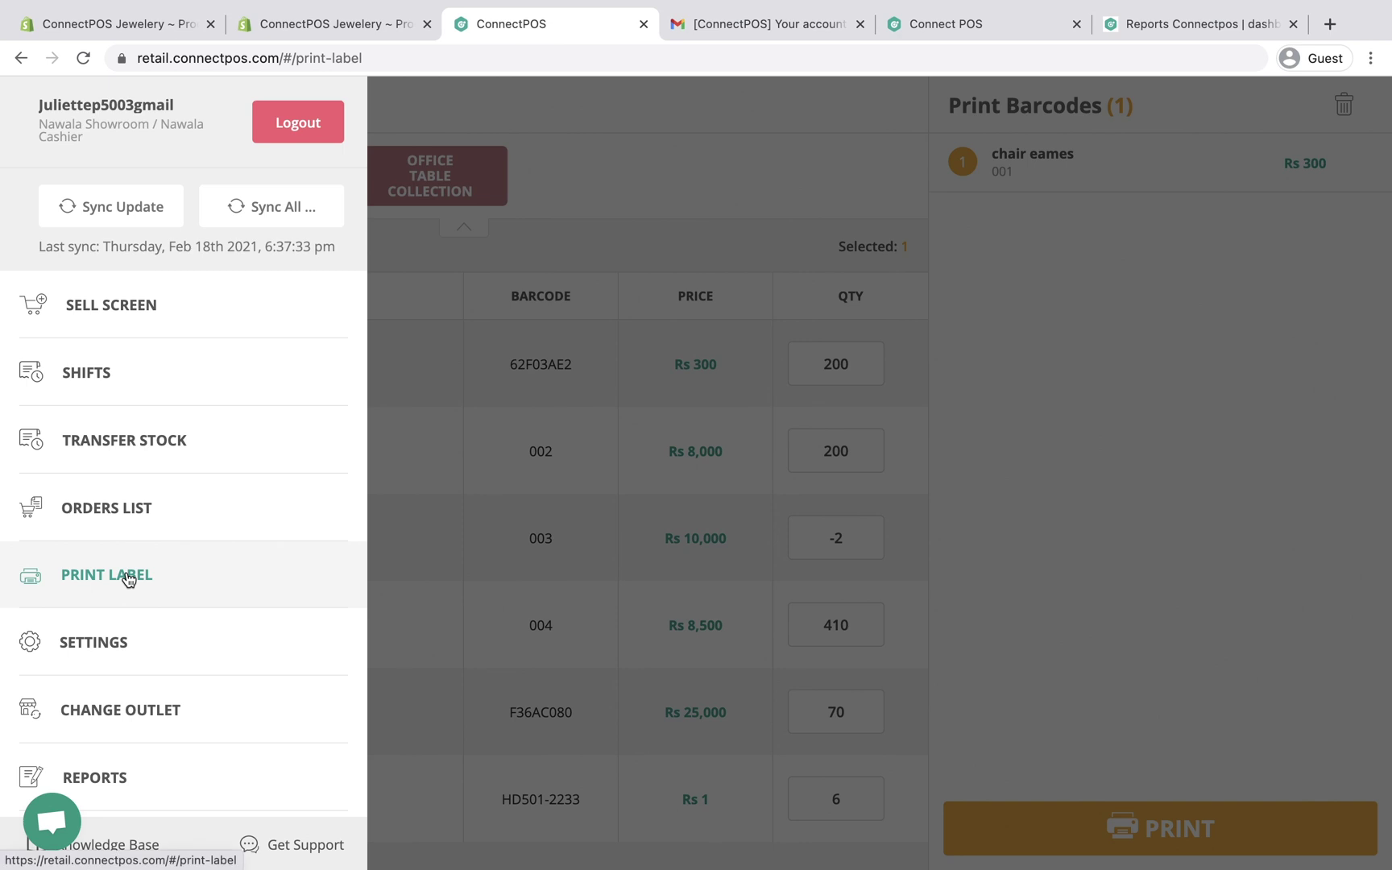
{"action": "left_click", "coordinate": [449, 574]}
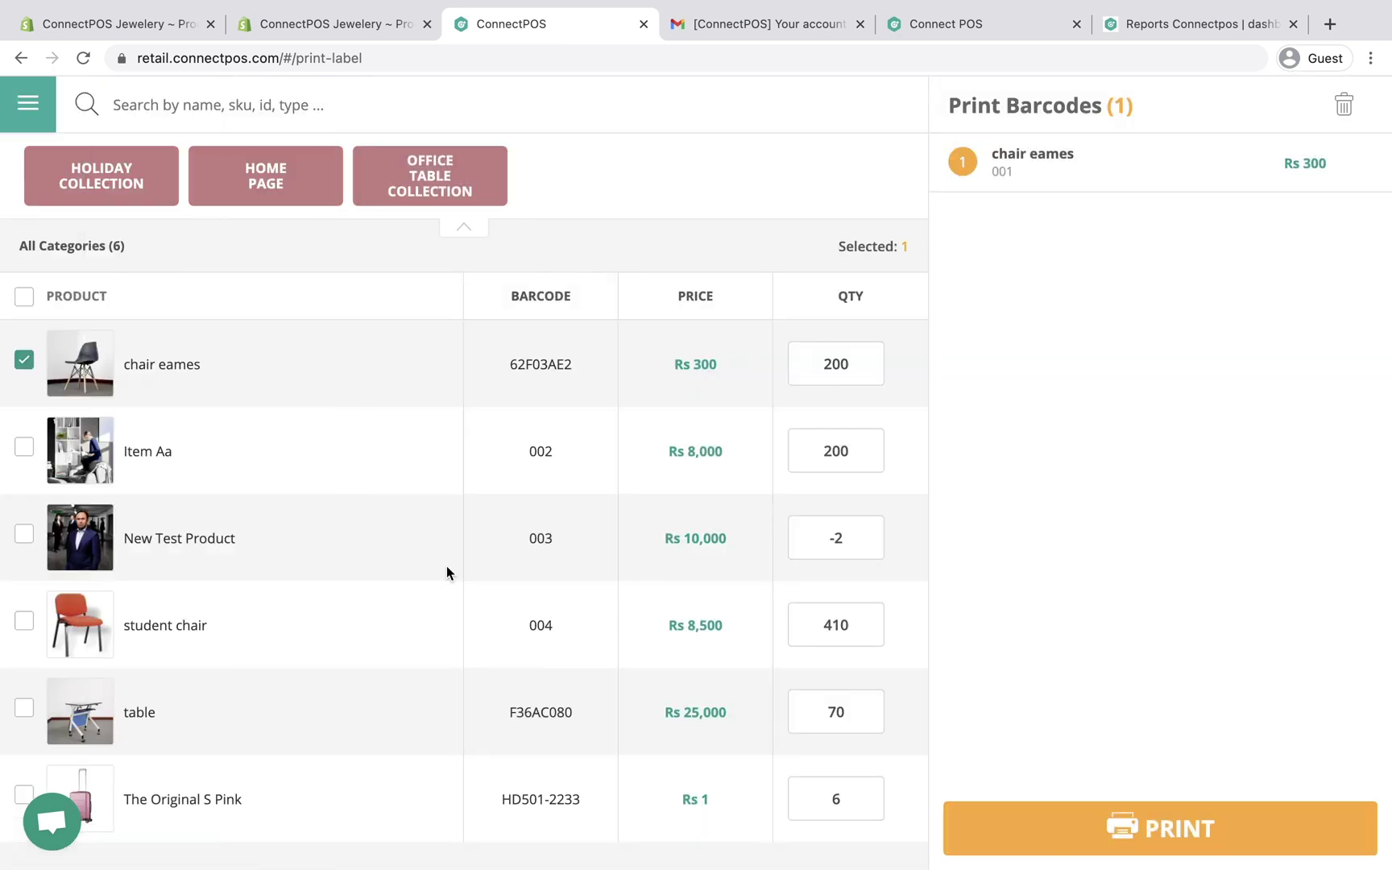
Step: Change the chair eames label quantity from 200 to 100, then preview the print and close it
{"action": "left_click", "coordinate": [25, 362]}
{"action": "left_click", "coordinate": [25, 362]}
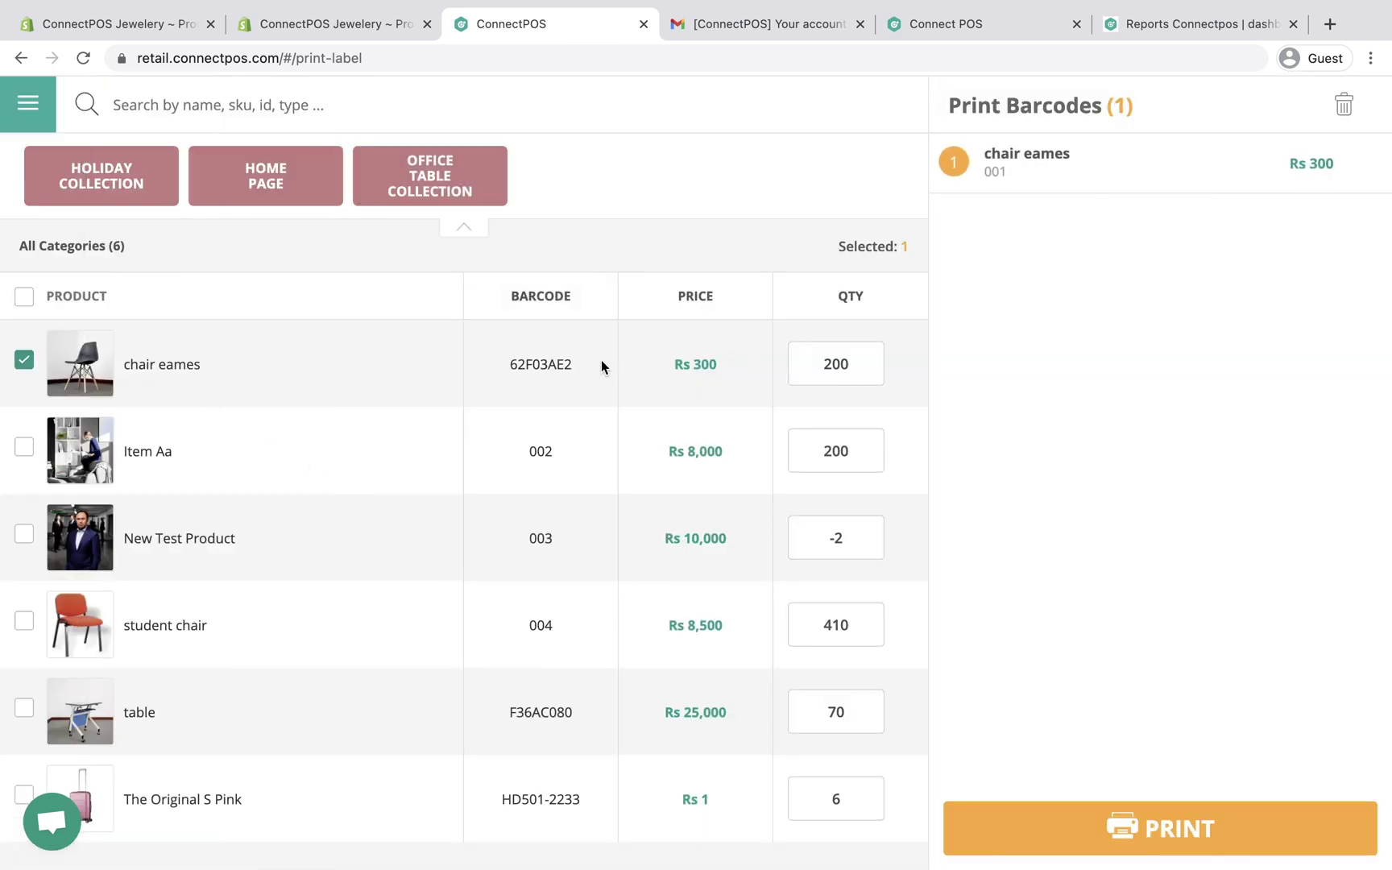
{"action": "double_click", "coordinate": [847, 366]}
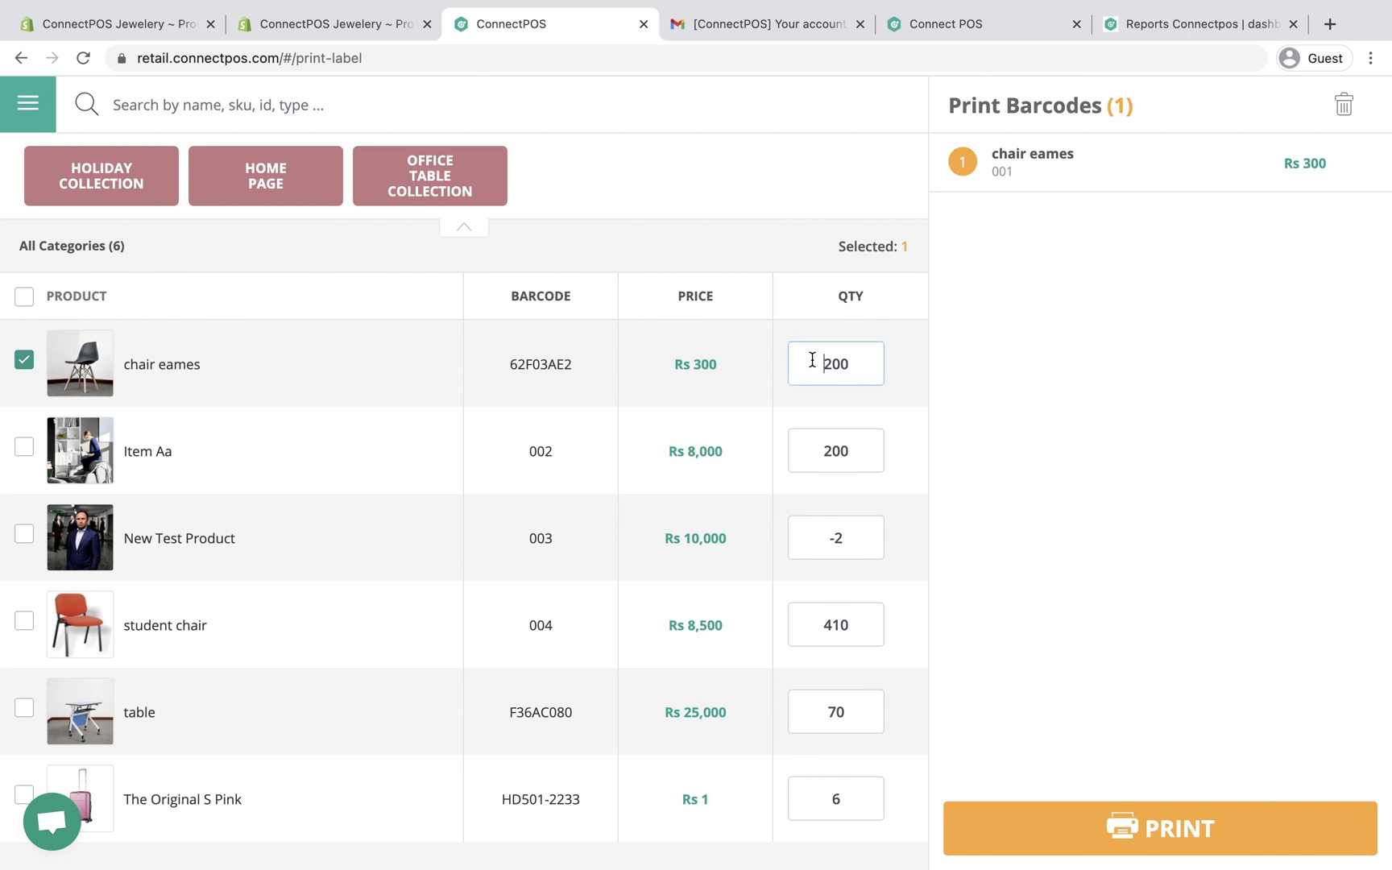
{"action": "left_click_drag", "start_coordinate": [851, 364], "coordinate": [818, 365]}
{"action": "type", "text": "100"}
{"action": "left_click", "coordinate": [1154, 833]}
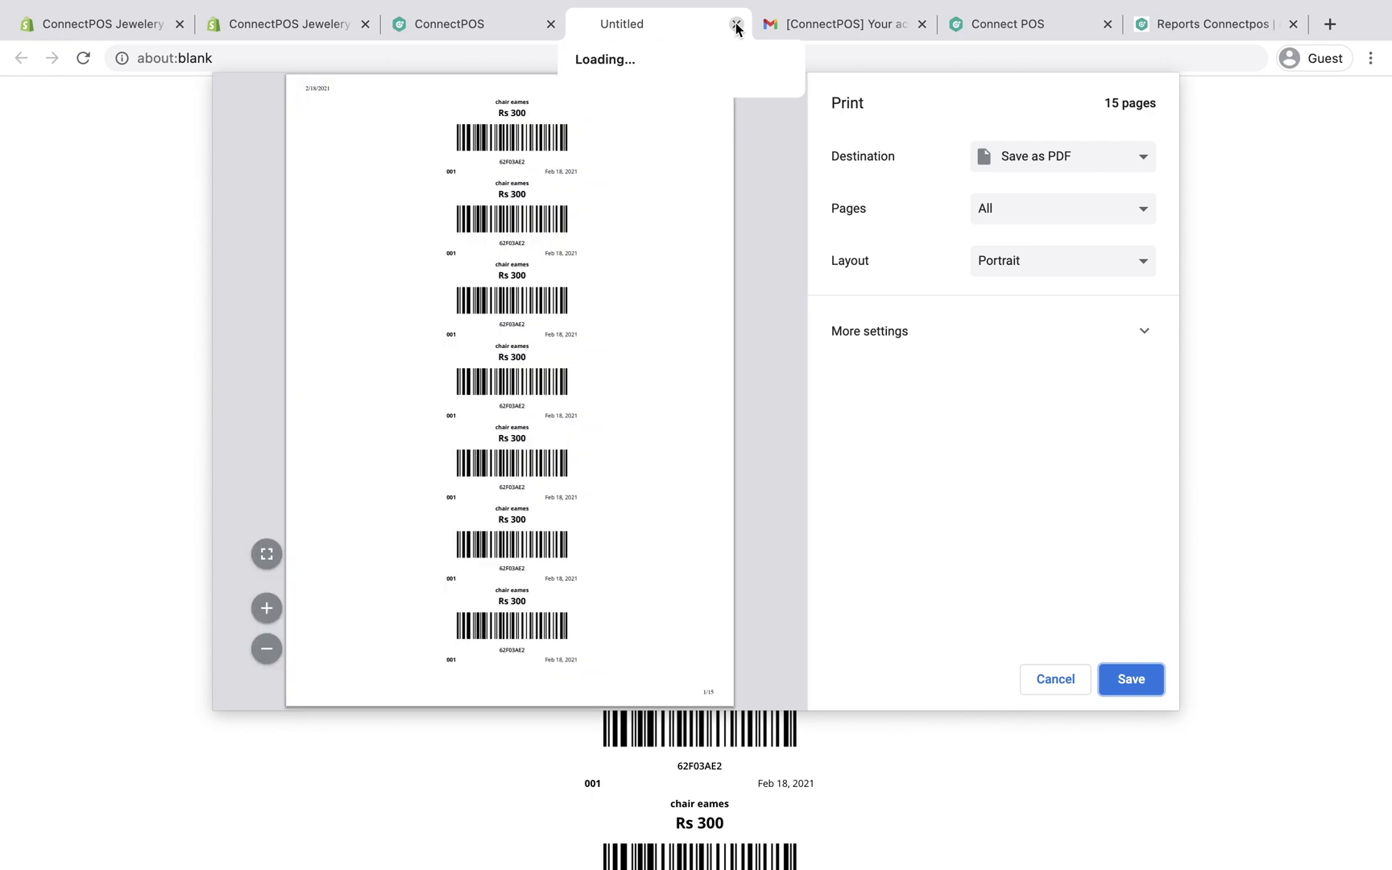
{"action": "left_click", "coordinate": [737, 25]}
{"action": "left_click", "coordinate": [659, 609]}
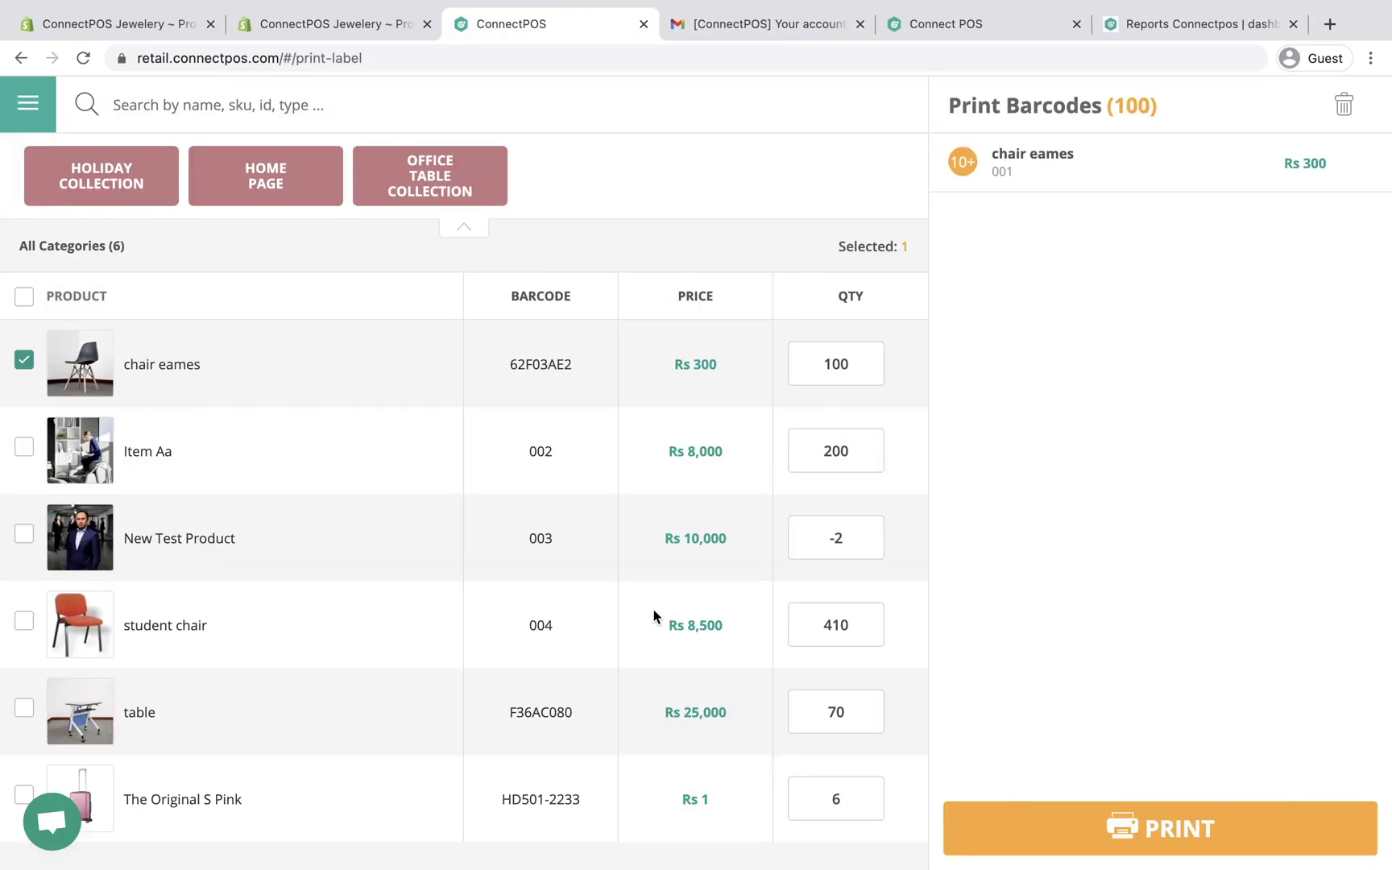
{"action": "left_click", "coordinate": [368, 25]}
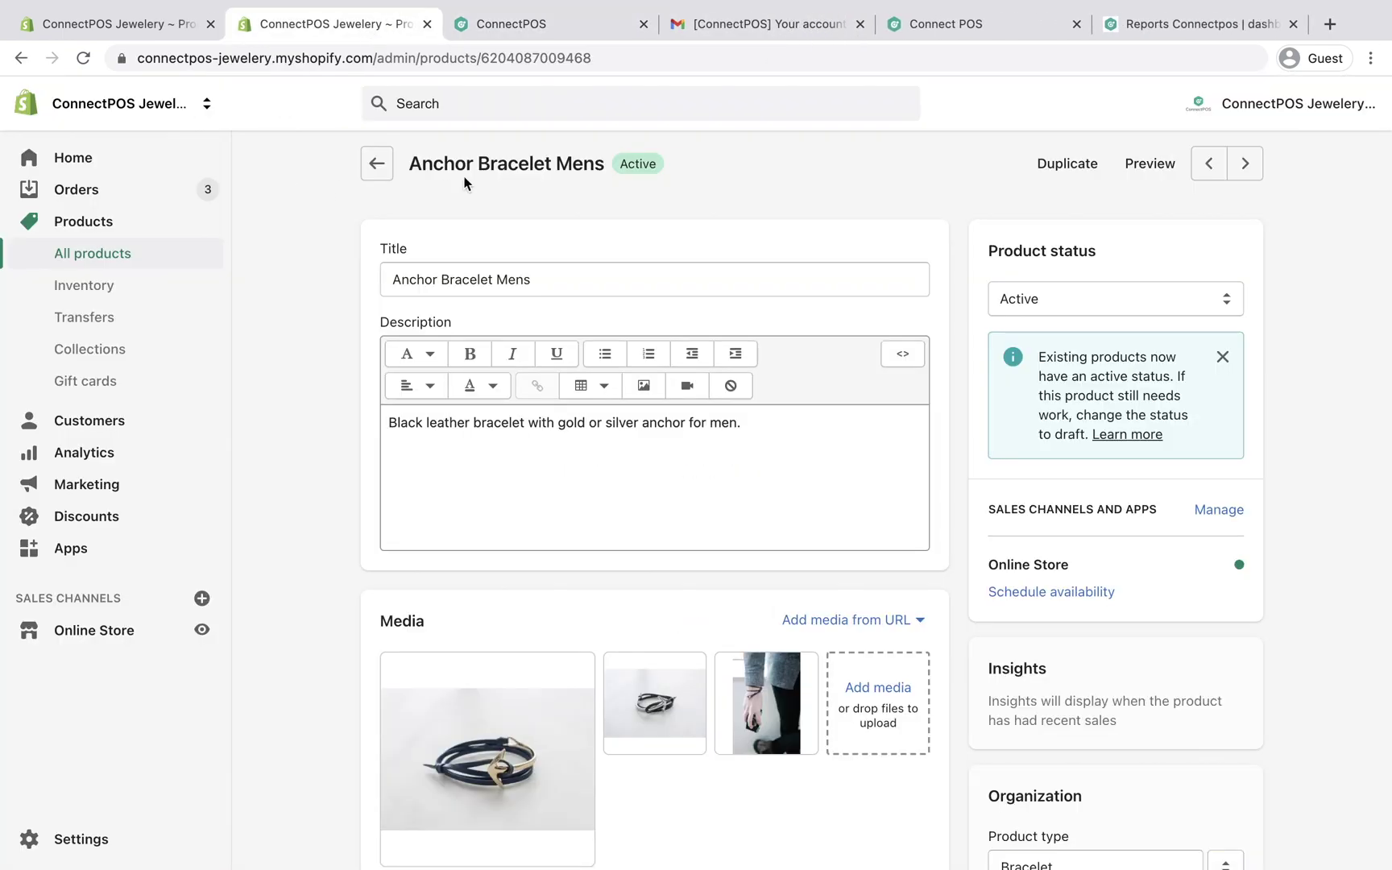
{"action": "scroll", "coordinate": [509, 163], "scroll_direction": "down", "scroll_amount": 5}
{"action": "scroll", "coordinate": [509, 164], "scroll_direction": "down", "scroll_amount": 5}
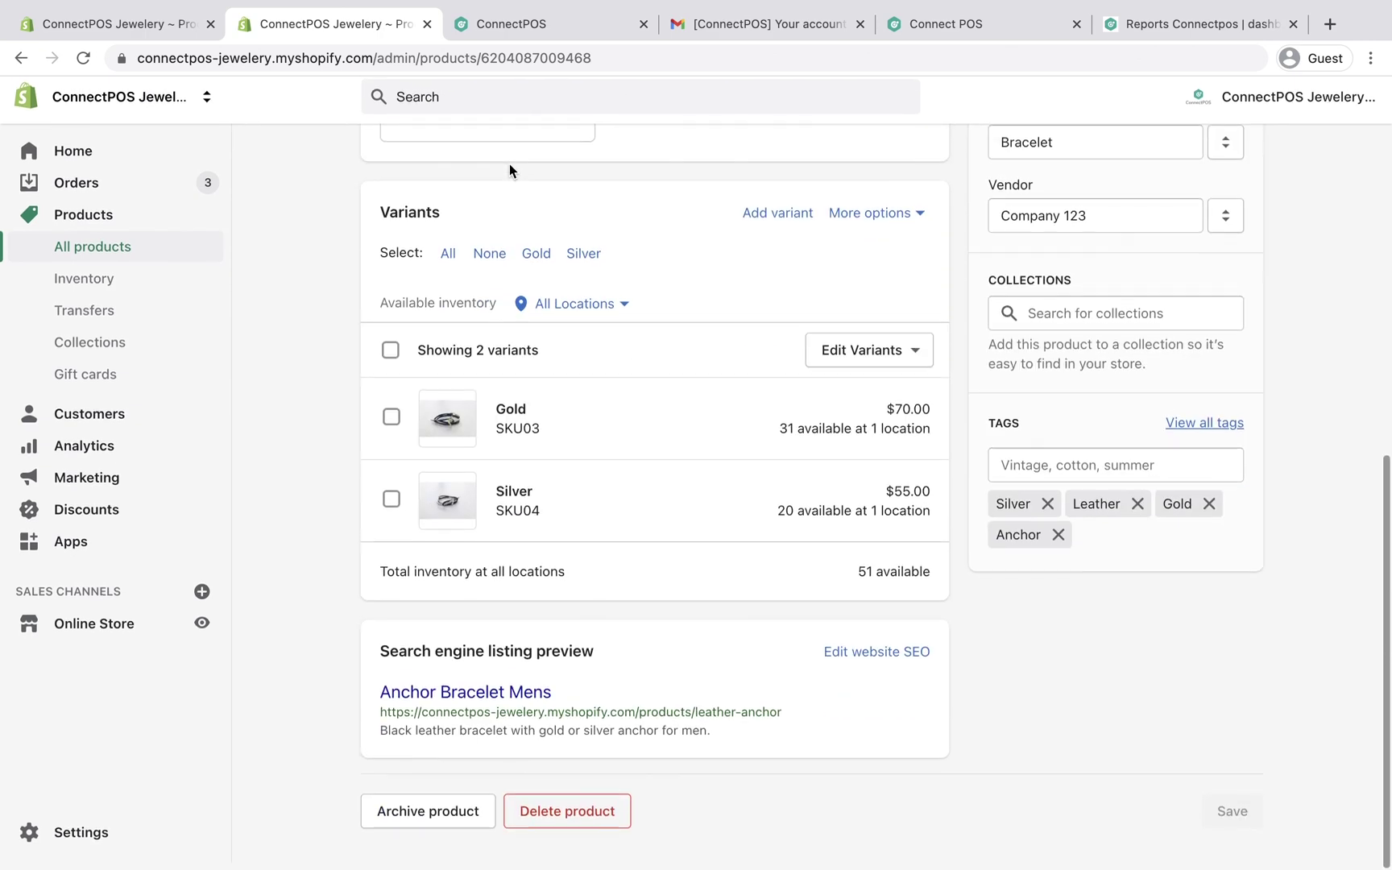
{"action": "left_click", "coordinate": [692, 422]}
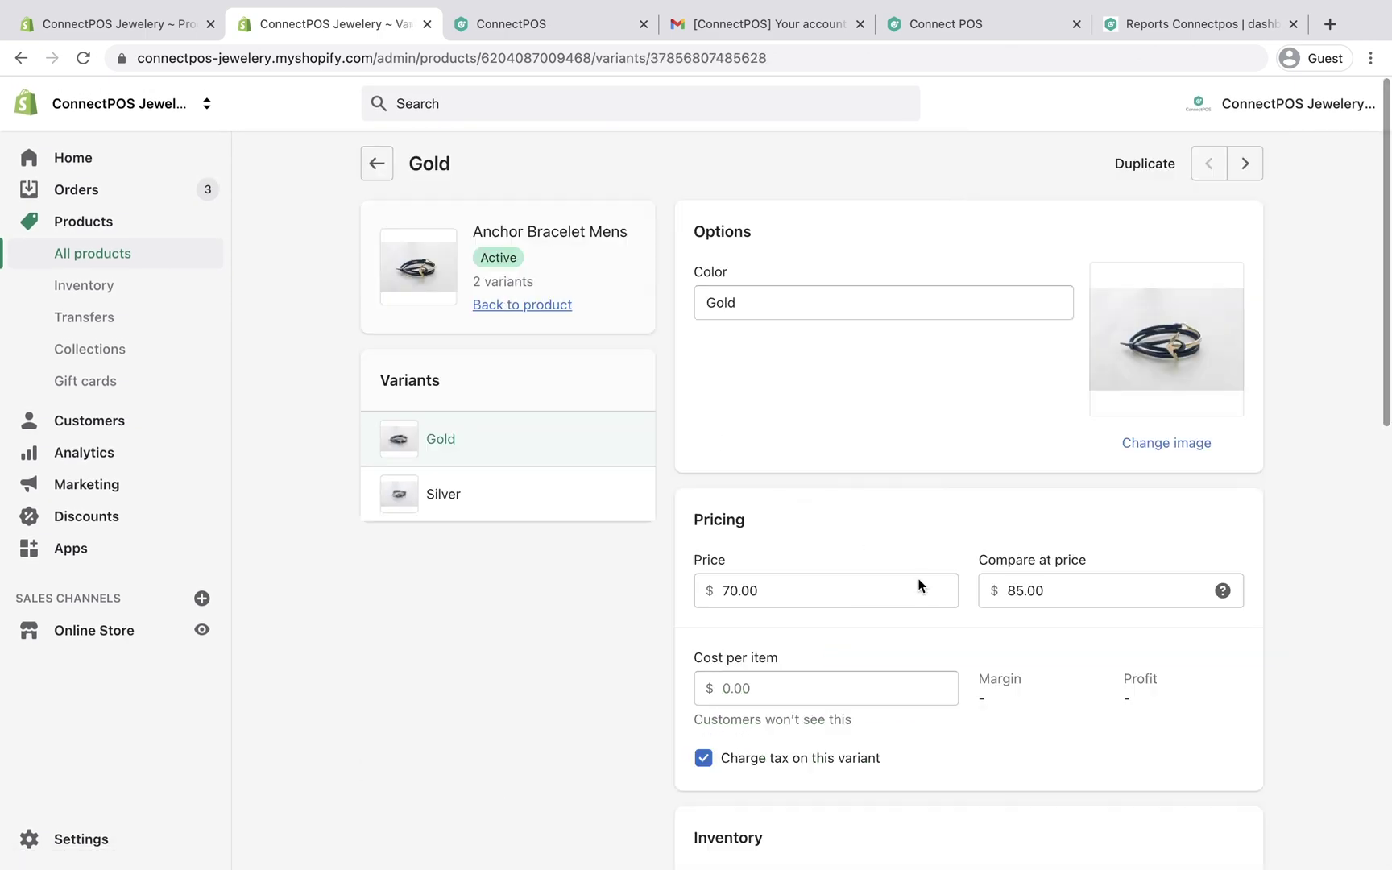
{"action": "scroll", "coordinate": [1021, 609], "scroll_direction": "down", "scroll_amount": 5}
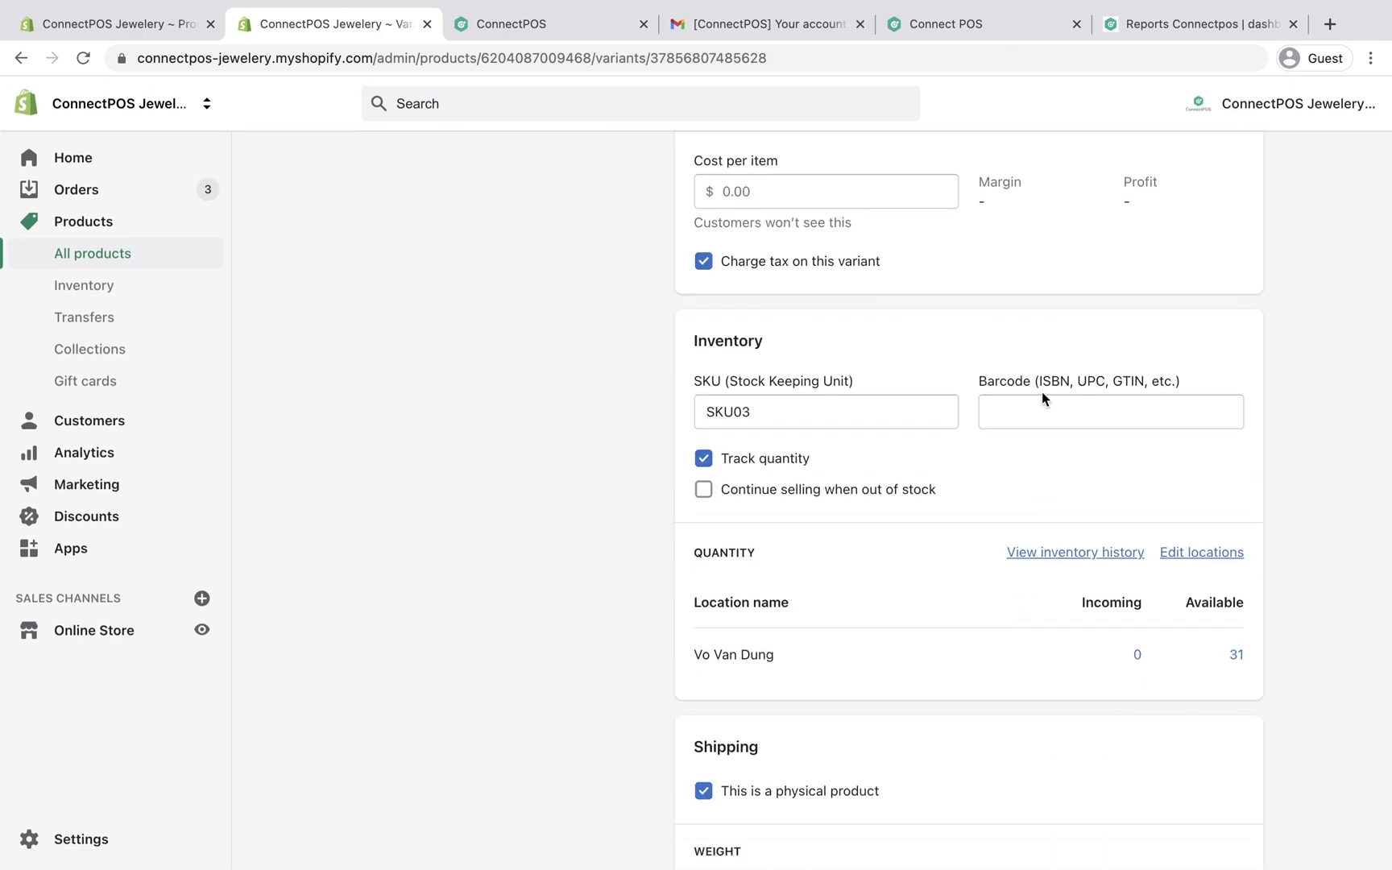
{"action": "left_click", "coordinate": [1047, 417]}
{"action": "key", "text": "ctrl+v"}
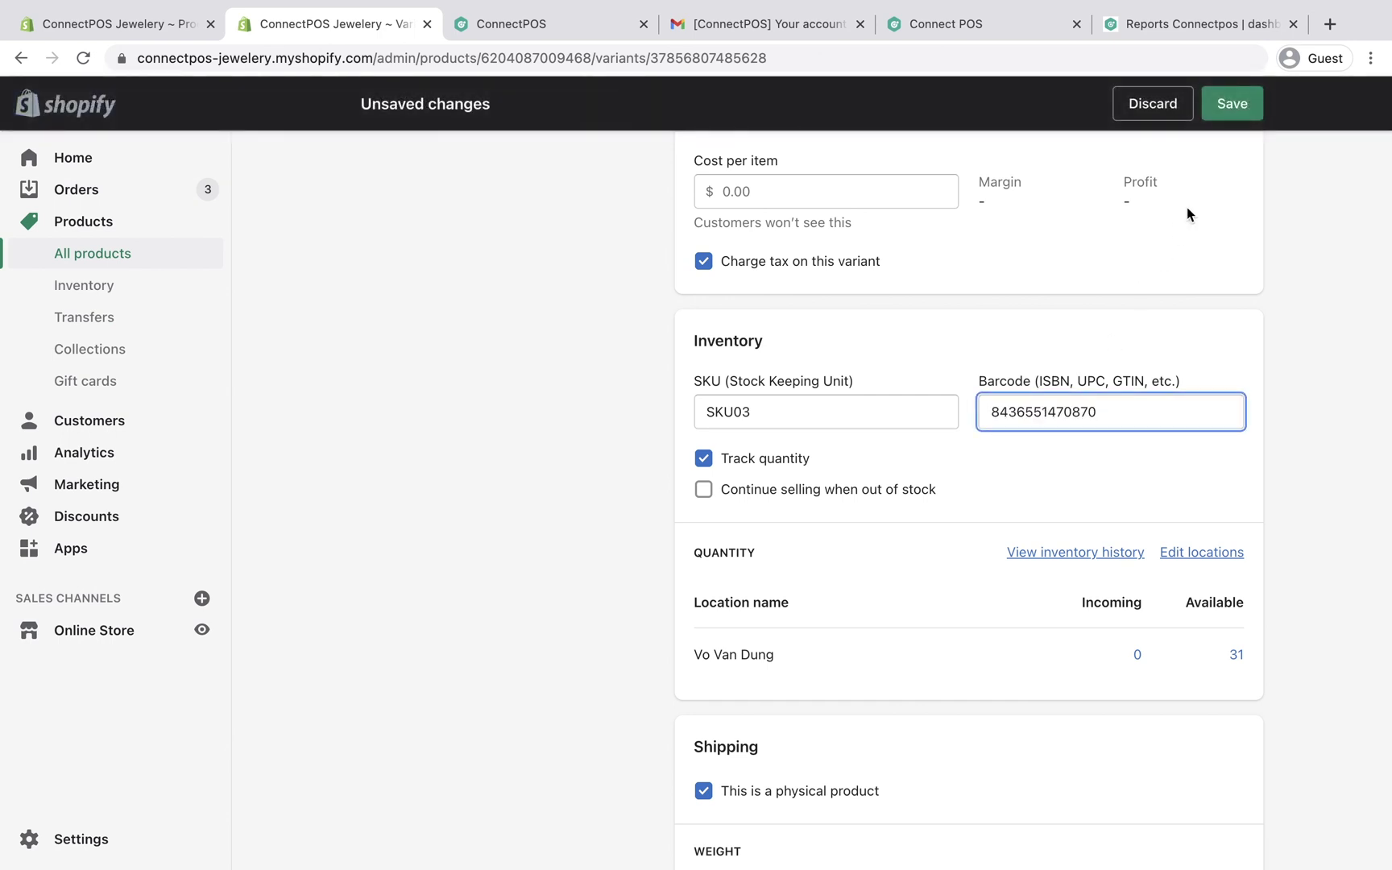
{"action": "left_click", "coordinate": [1238, 100]}
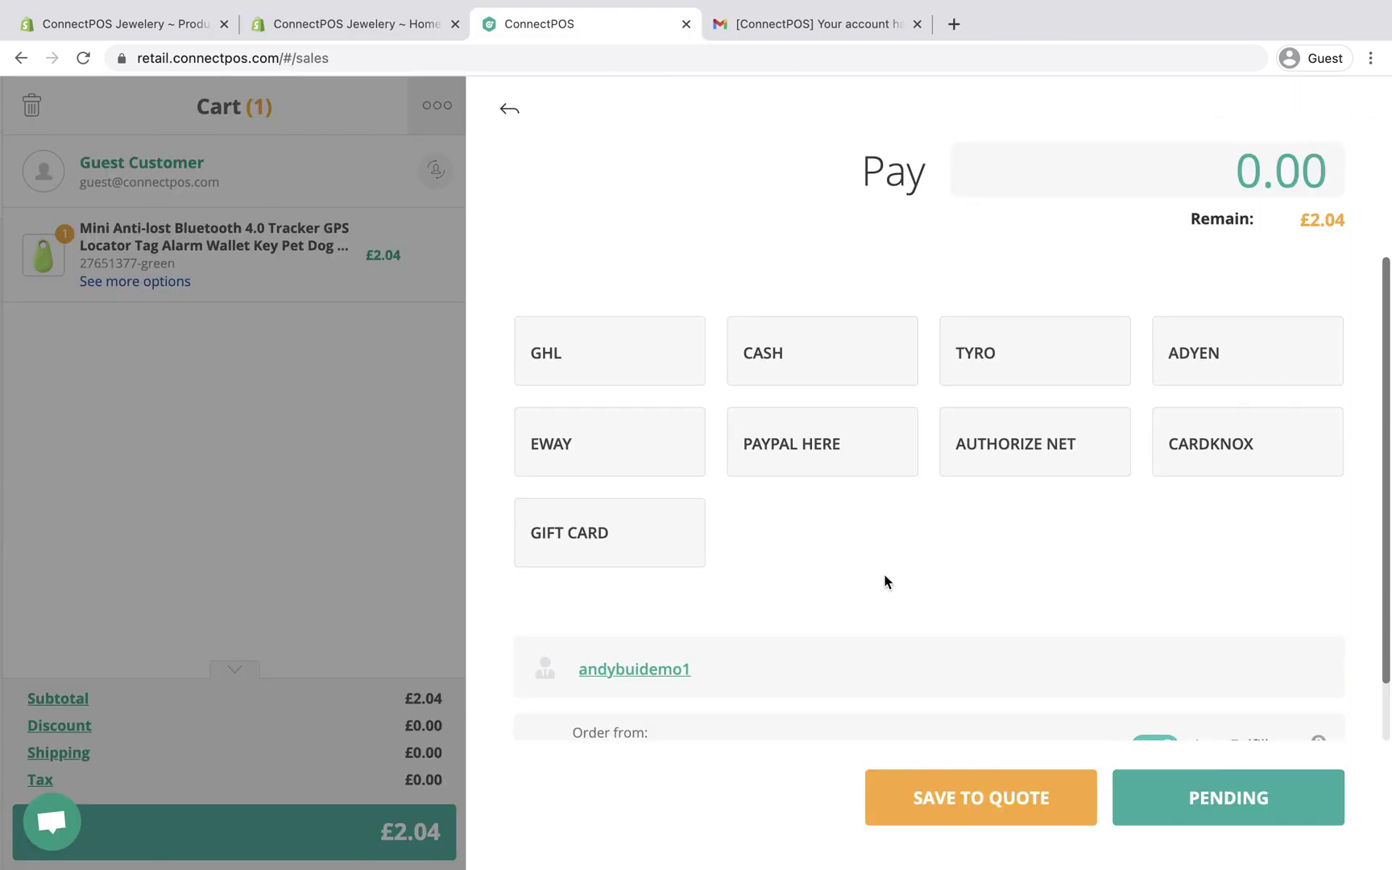
{"action": "scroll", "coordinate": [885, 581], "scroll_direction": "down", "scroll_amount": 2}
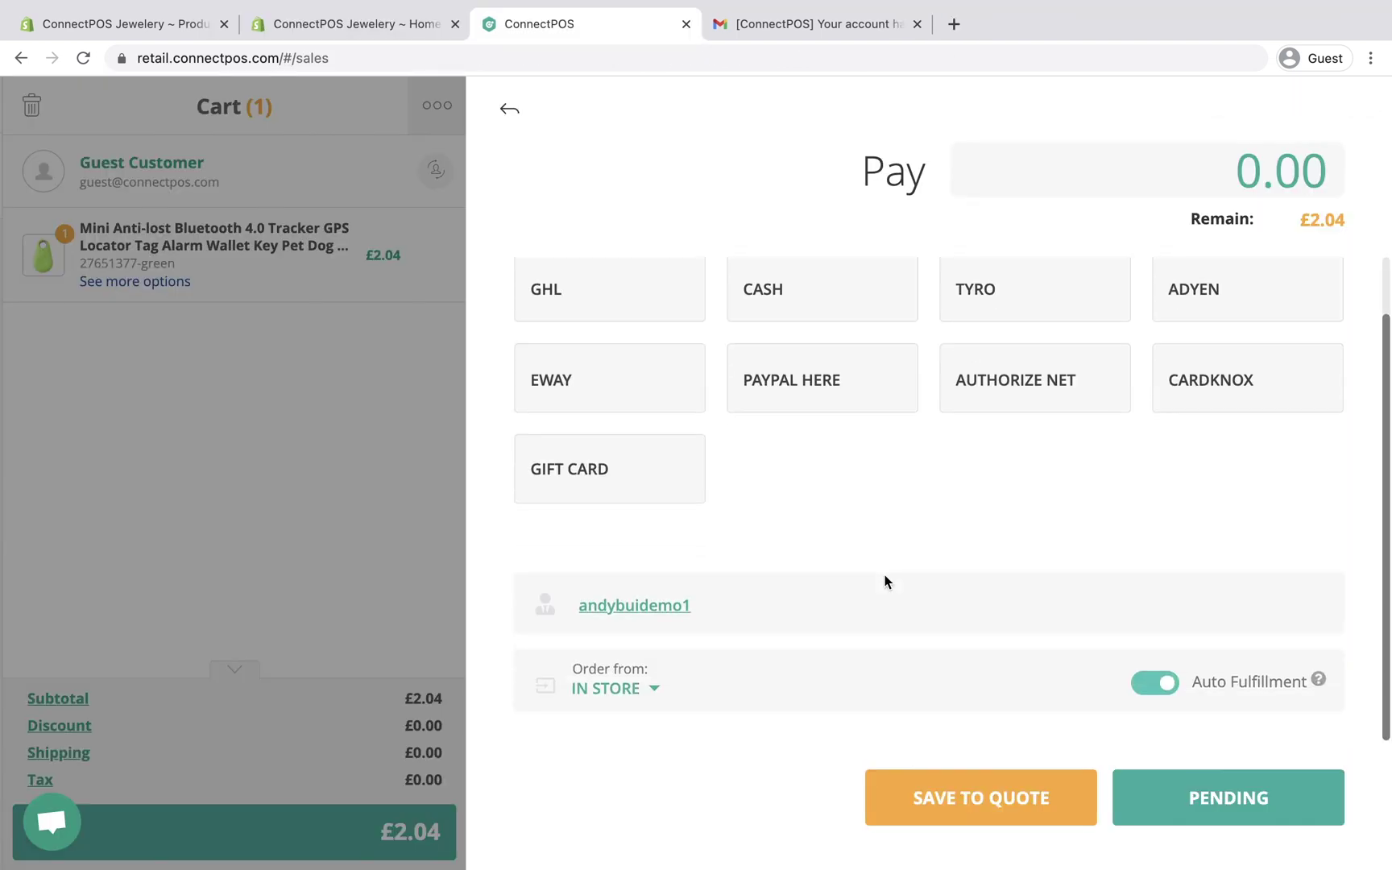
Step: Change the £2.04 tracker order's sale person to the other staff member
{"action": "left_click", "coordinate": [673, 606]}
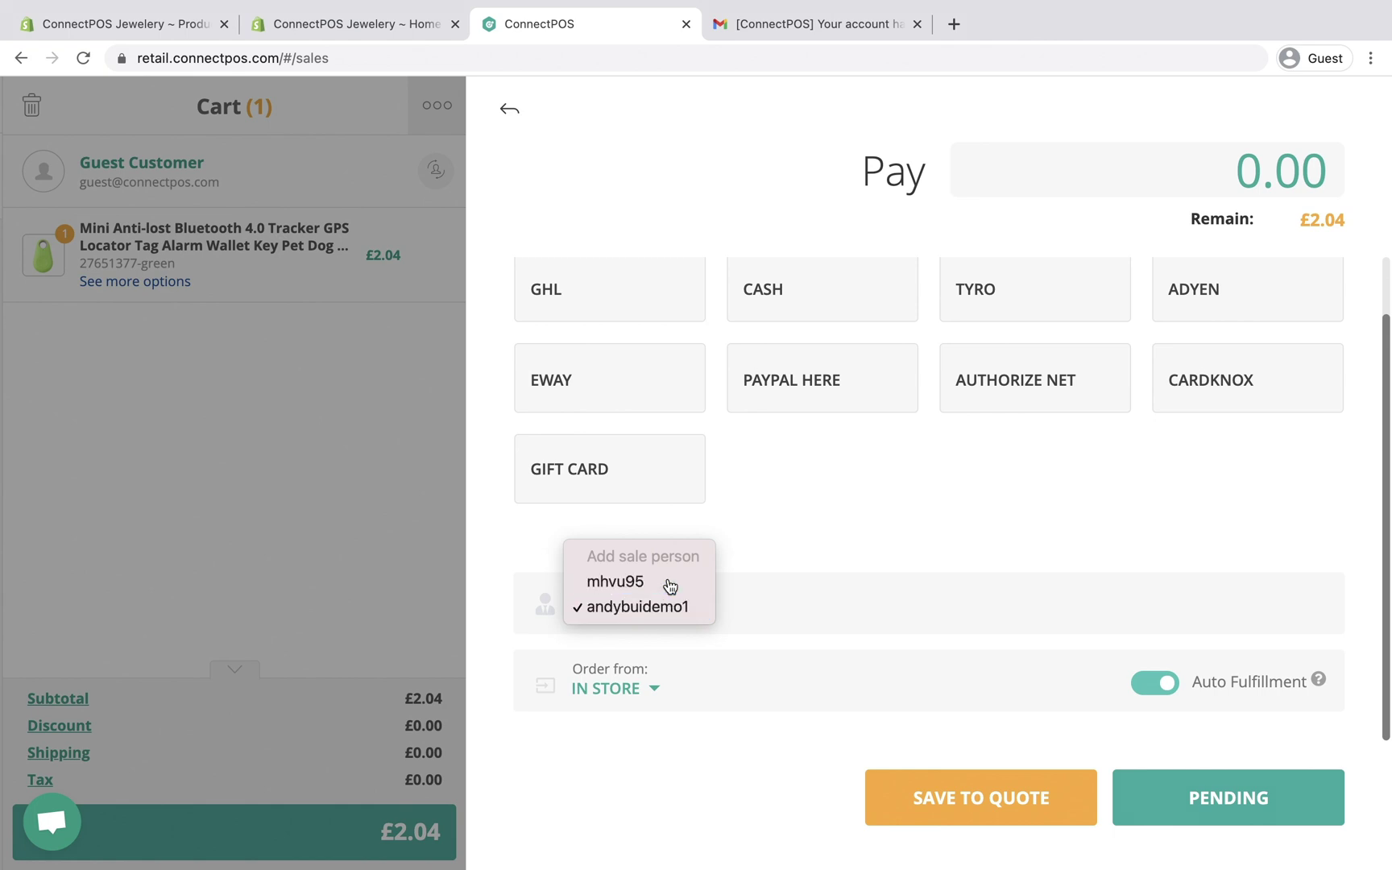
{"action": "left_click", "coordinate": [668, 580]}
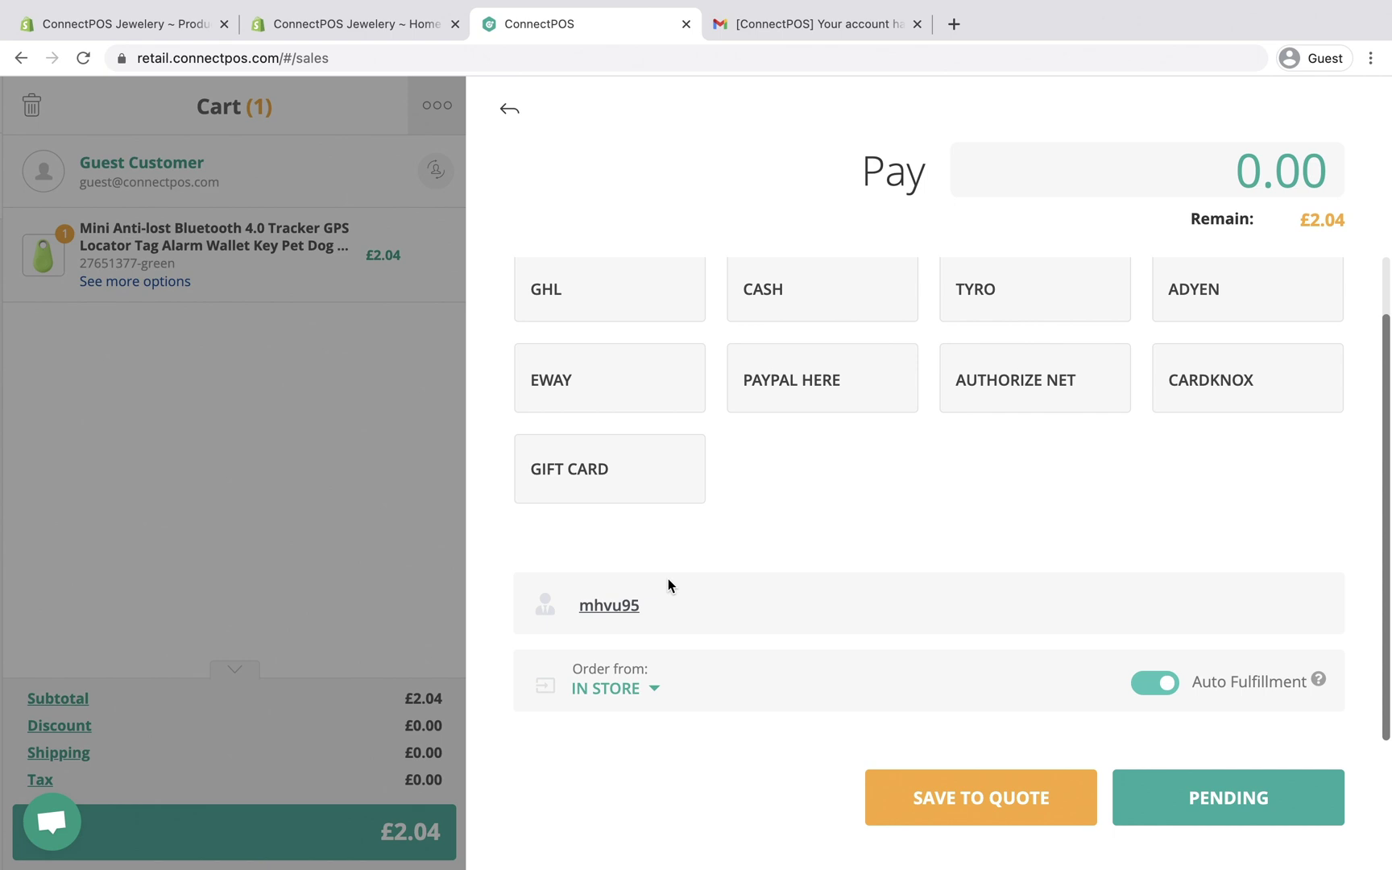
{"action": "left_click", "coordinate": [801, 24]}
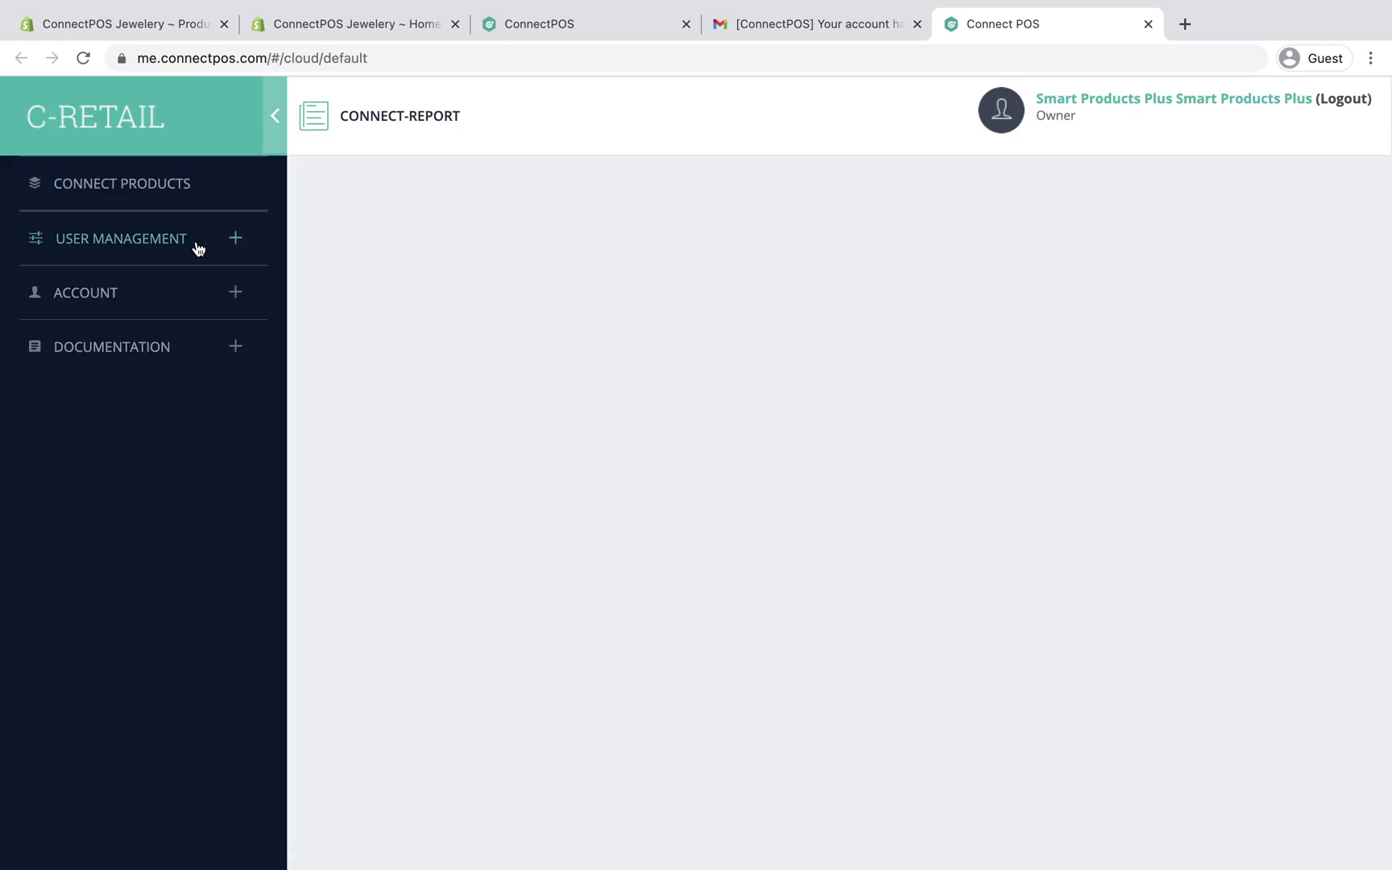
Step: Add a new role named Cashier under User Management > Roles & Permissions
{"action": "left_click", "coordinate": [159, 242]}
{"action": "left_click", "coordinate": [160, 322]}
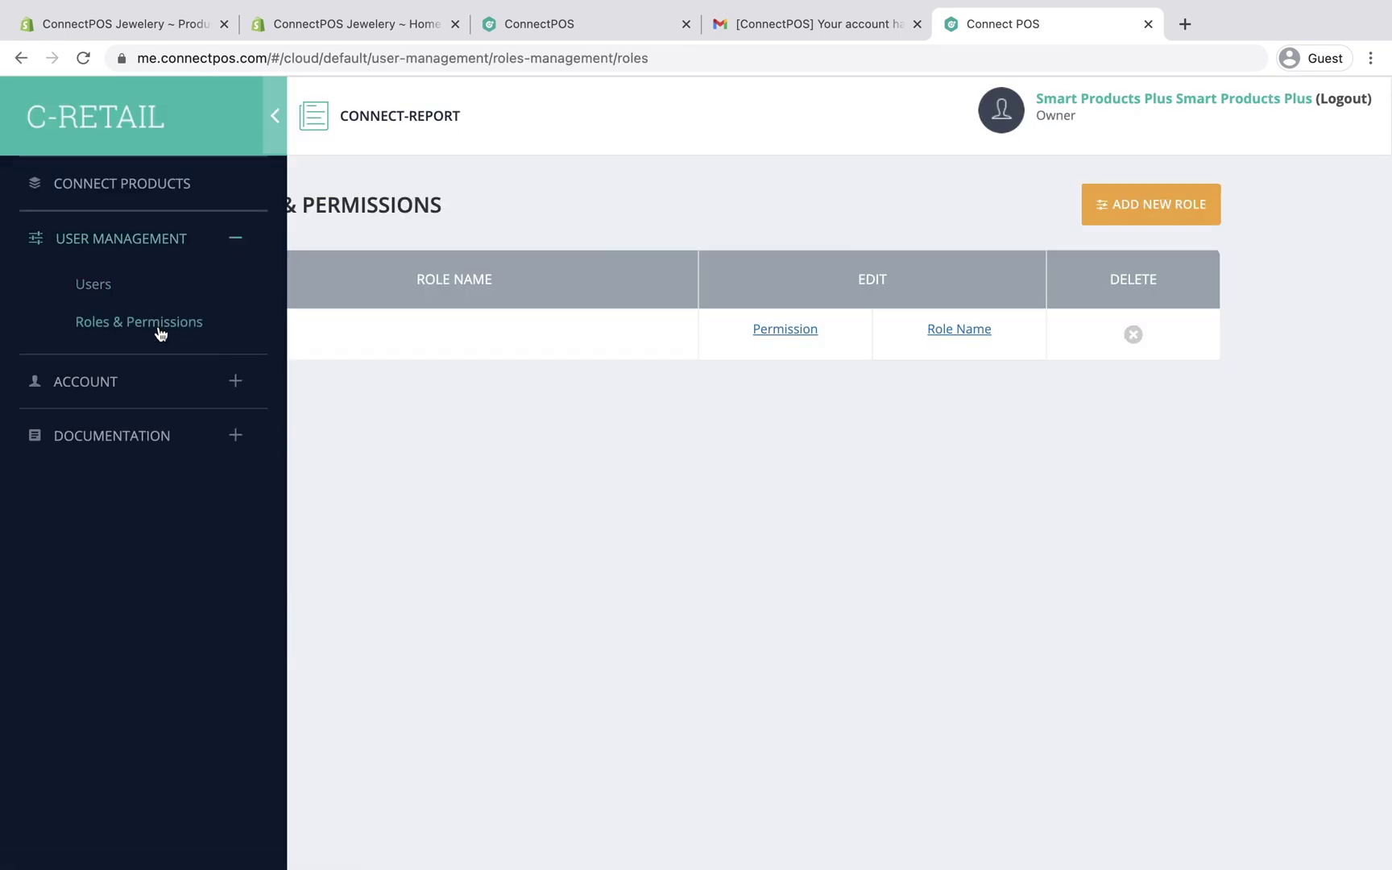
{"action": "left_click", "coordinate": [904, 385]}
{"action": "left_click", "coordinate": [1148, 194]}
{"action": "left_click", "coordinate": [728, 225]}
{"action": "type", "text": "Cashier"}
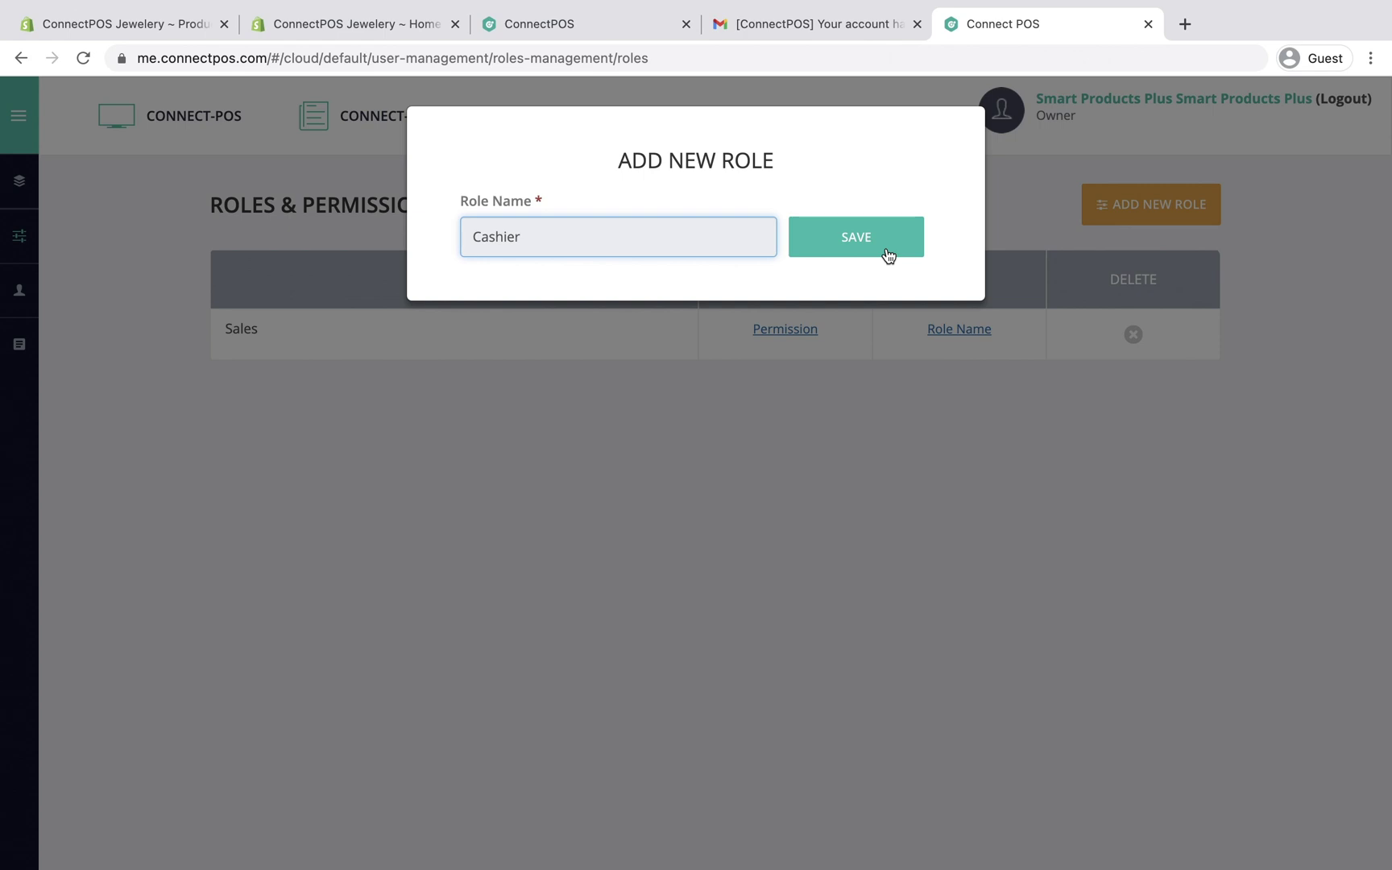
{"action": "left_click", "coordinate": [873, 244]}
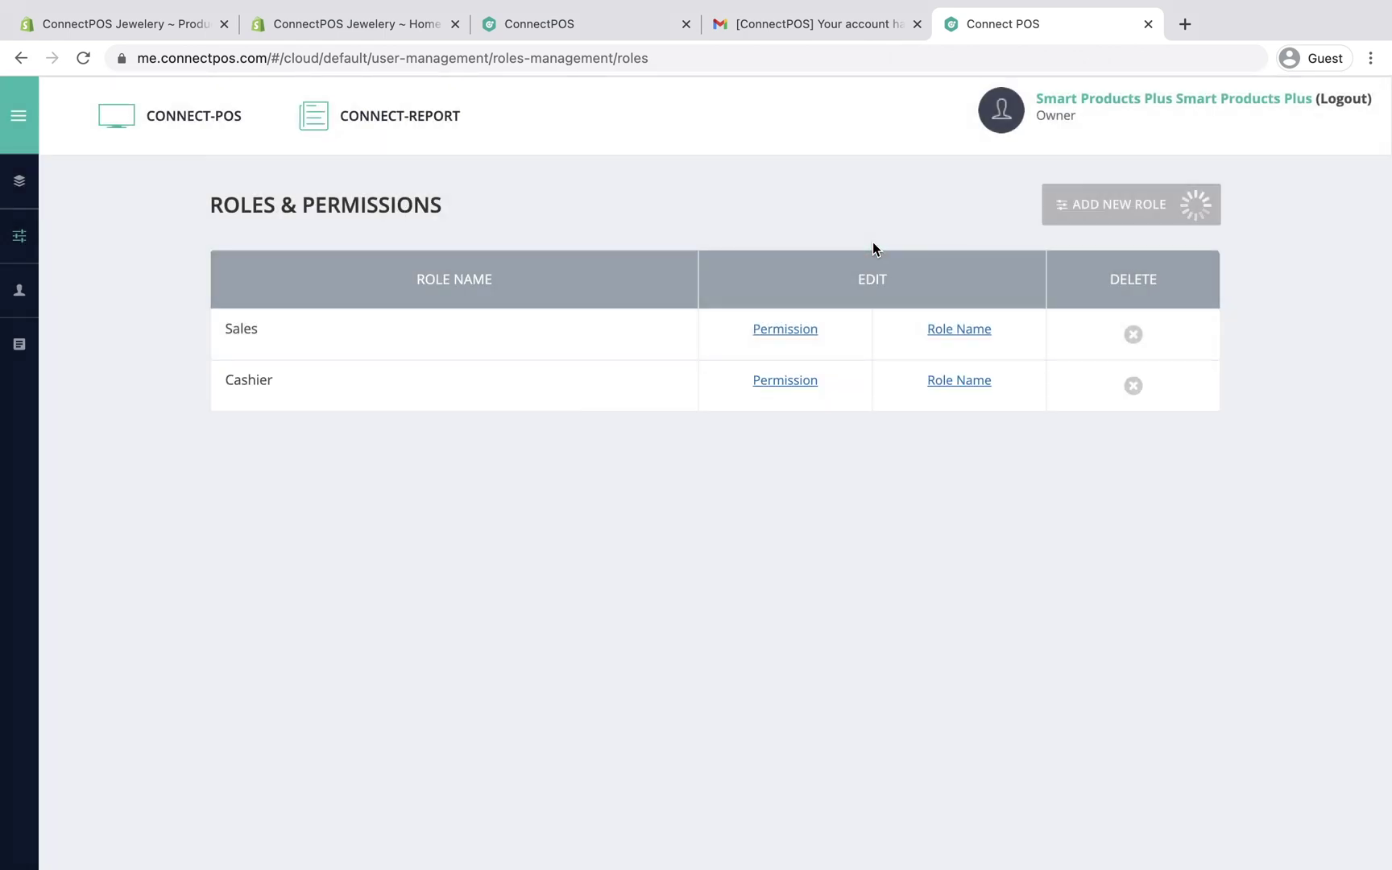
{"action": "left_click", "coordinate": [19, 115]}
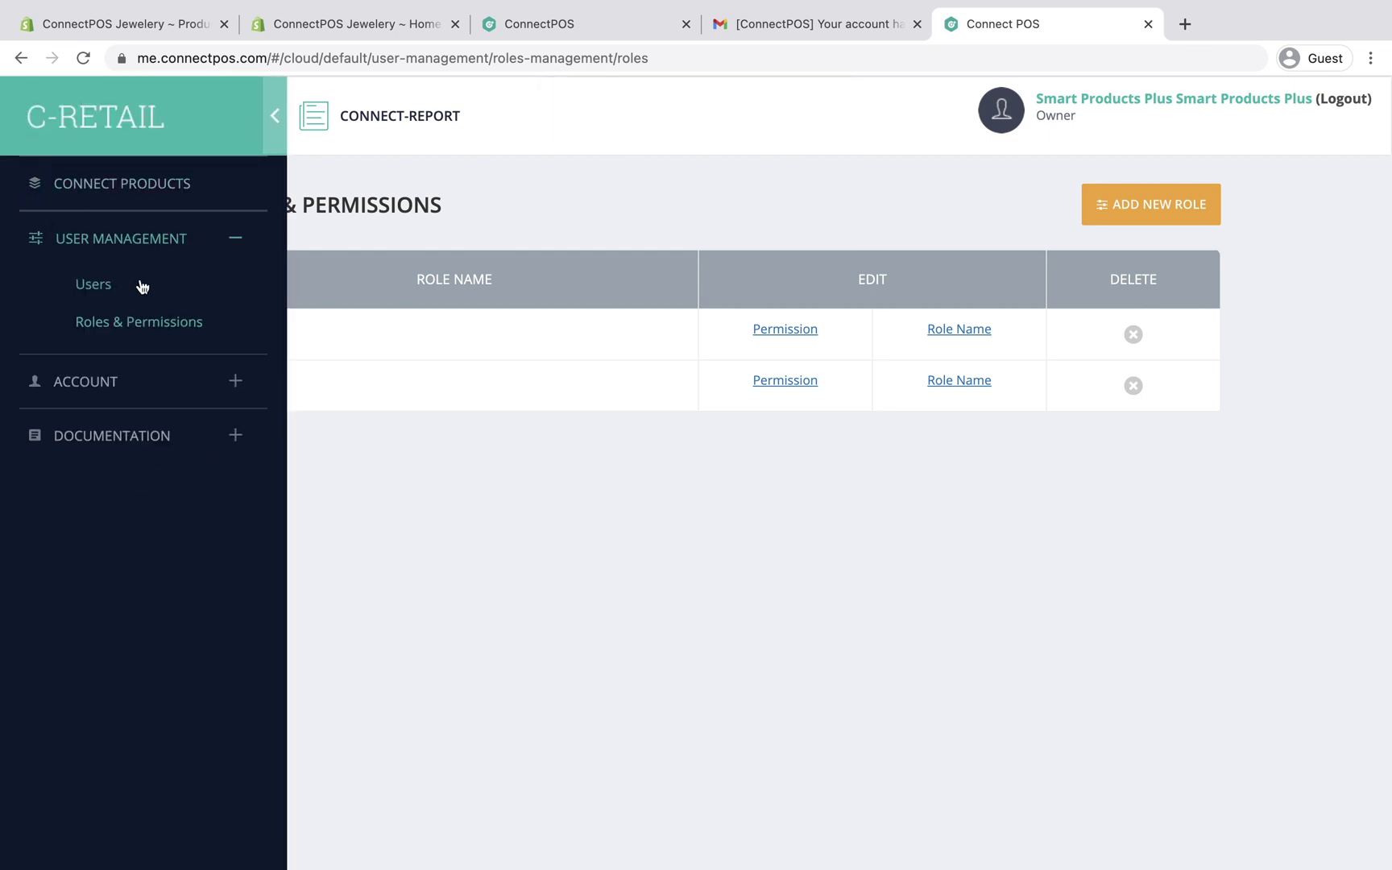
{"action": "left_click", "coordinate": [93, 285]}
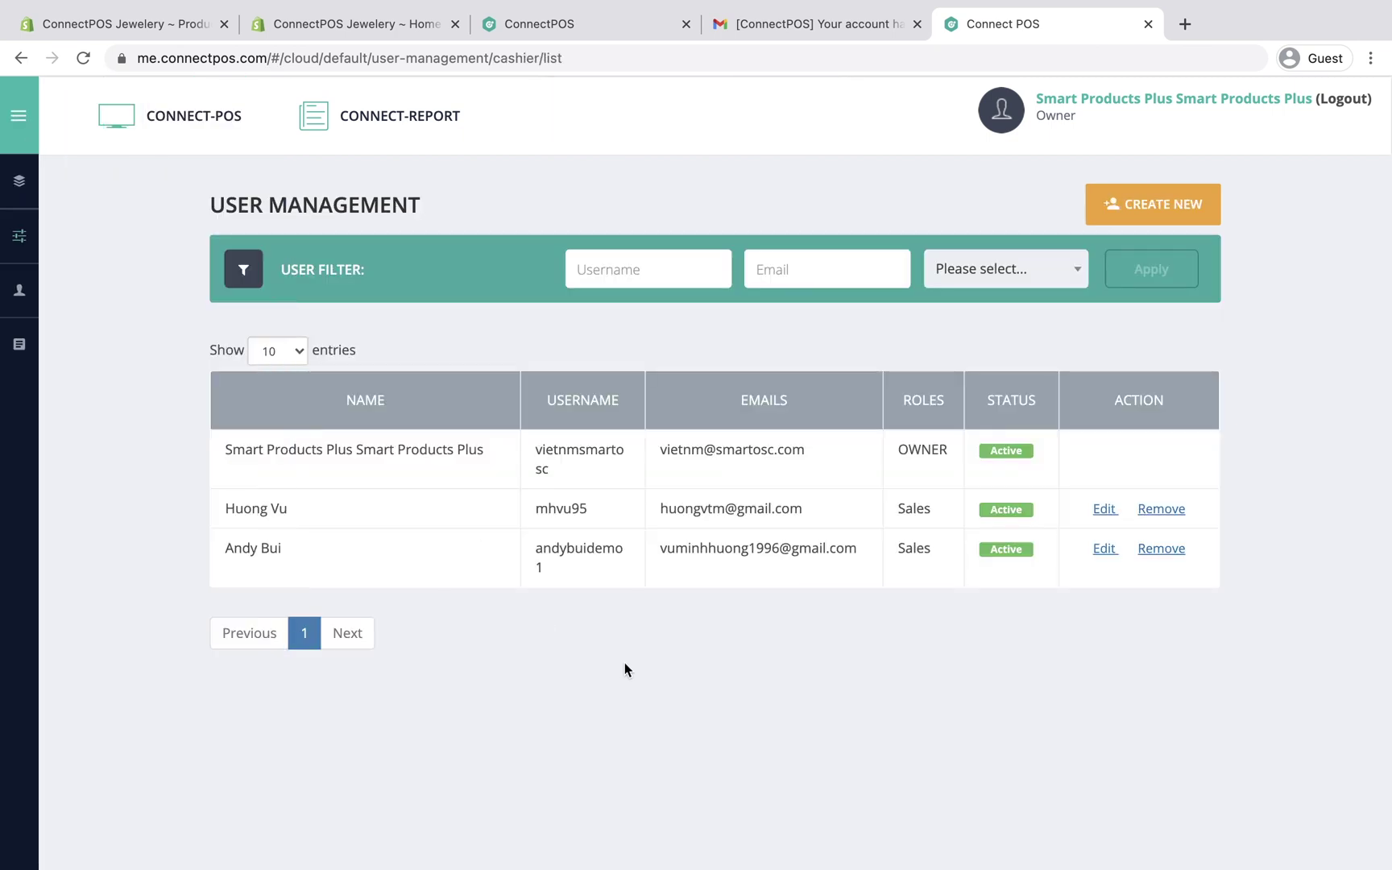
Step: Start a new user and fill in the first name, username, and a Gmail address based on the username
{"action": "left_click", "coordinate": [1137, 203]}
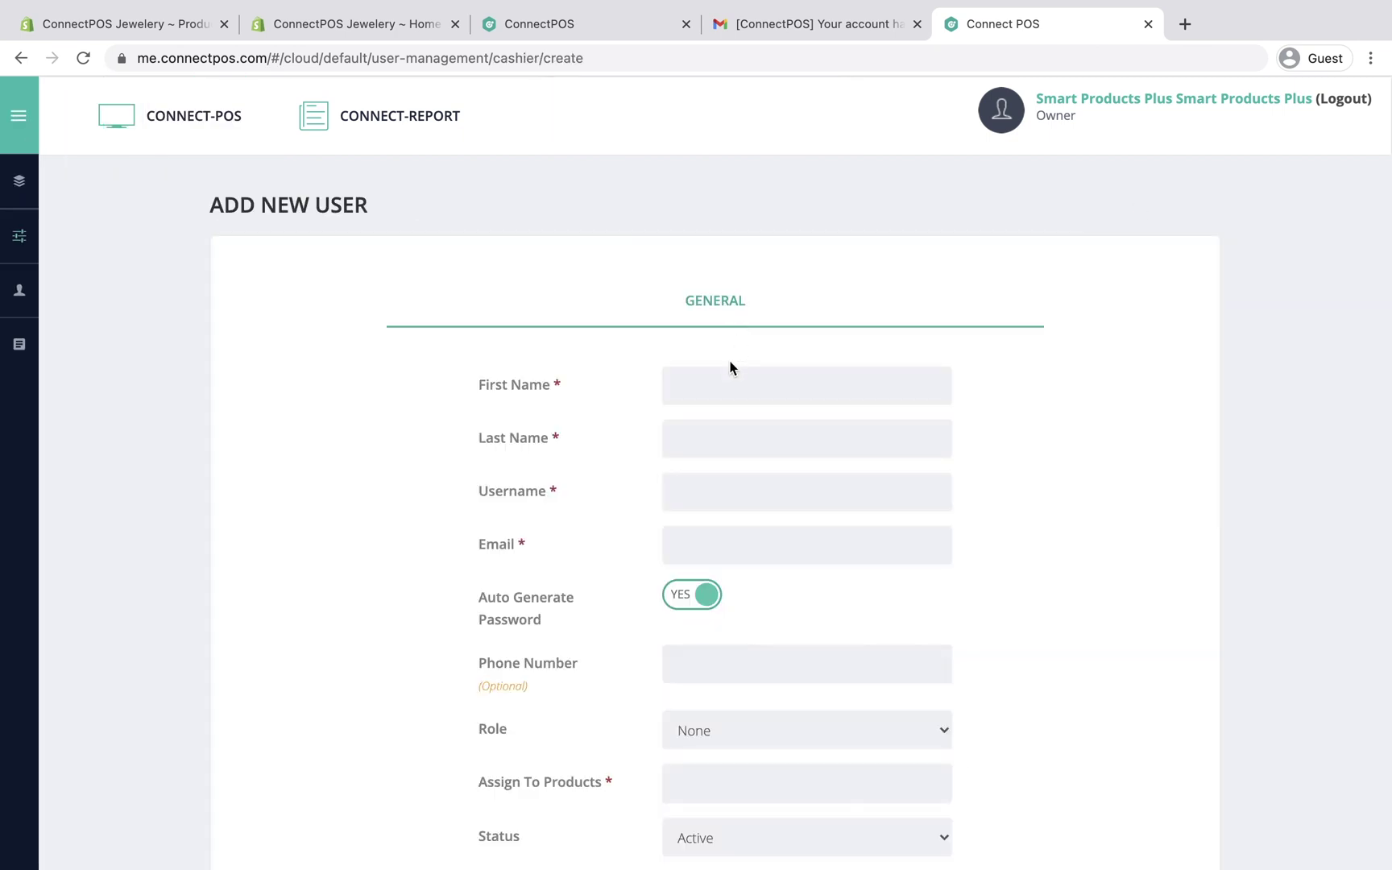
{"action": "type", "text": "Christine"}
{"action": "left_click", "coordinate": [743, 431]}
{"action": "double_click", "coordinate": [699, 491]}
{"action": "key", "text": "ctrl+c"}
{"action": "left_click", "coordinate": [706, 550]}
{"action": "key", "text": "ctrl+v"}
{"action": "type", "text": "@gmail.com"}
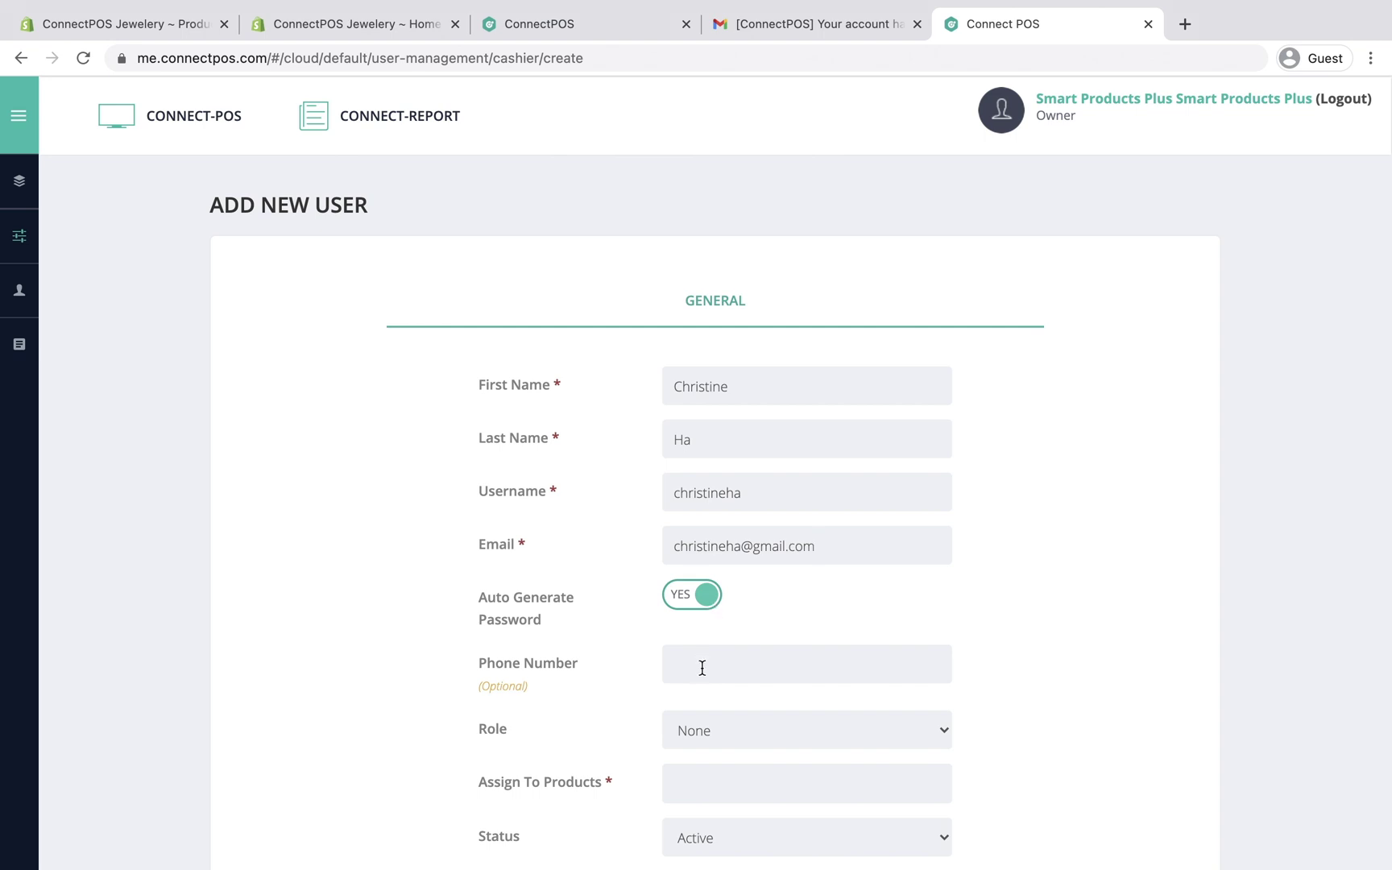
Step: Give the new user the Cashier role, assign Smart POS, and save the account
{"action": "scroll", "coordinate": [702, 664], "scroll_direction": "down", "scroll_amount": 3}
{"action": "left_click", "coordinate": [713, 591]}
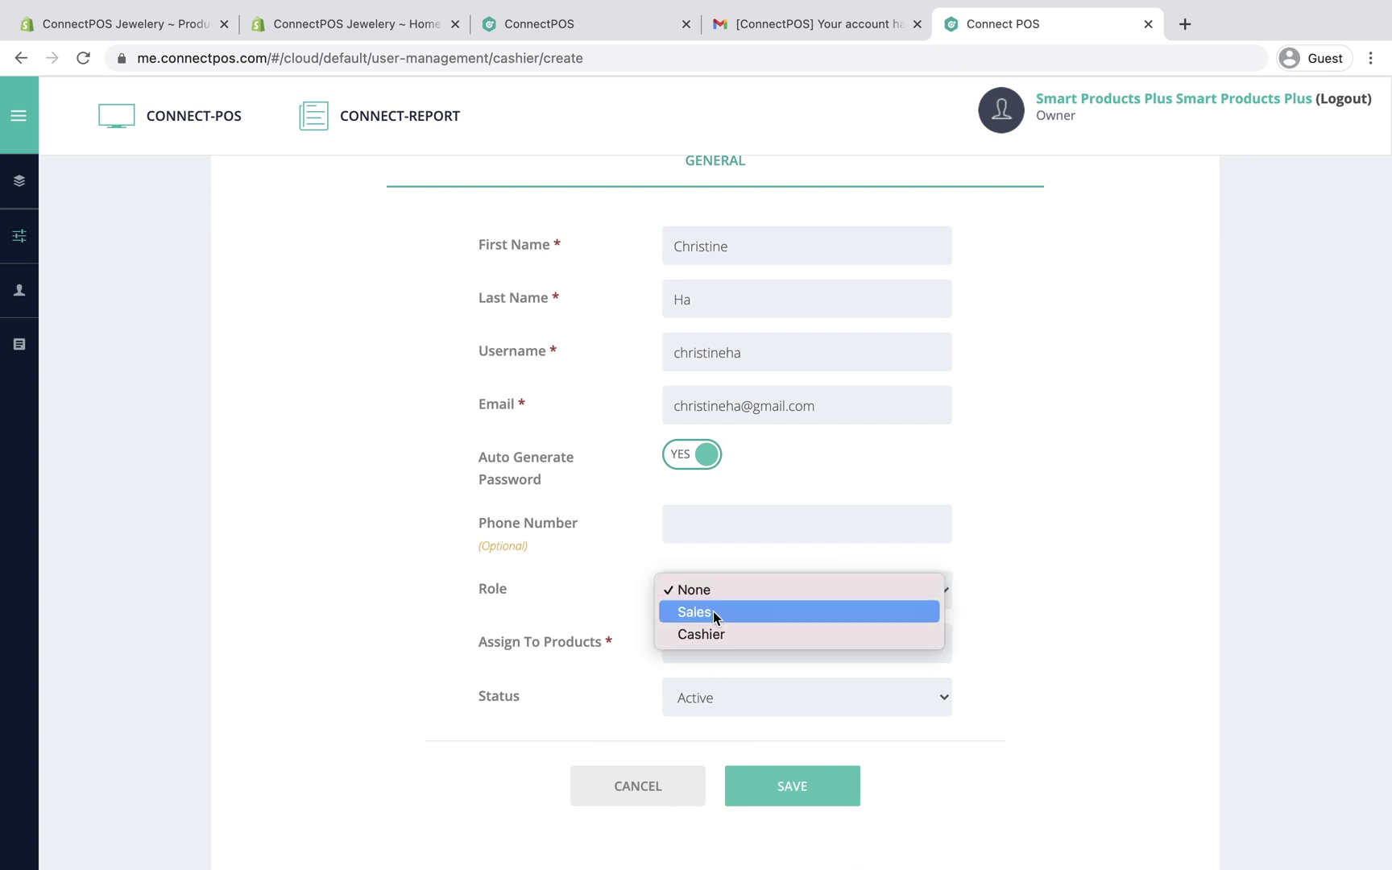
{"action": "left_click", "coordinate": [714, 635]}
{"action": "left_click", "coordinate": [714, 637]}
{"action": "left_click", "coordinate": [716, 683]}
{"action": "left_click", "coordinate": [777, 792]}
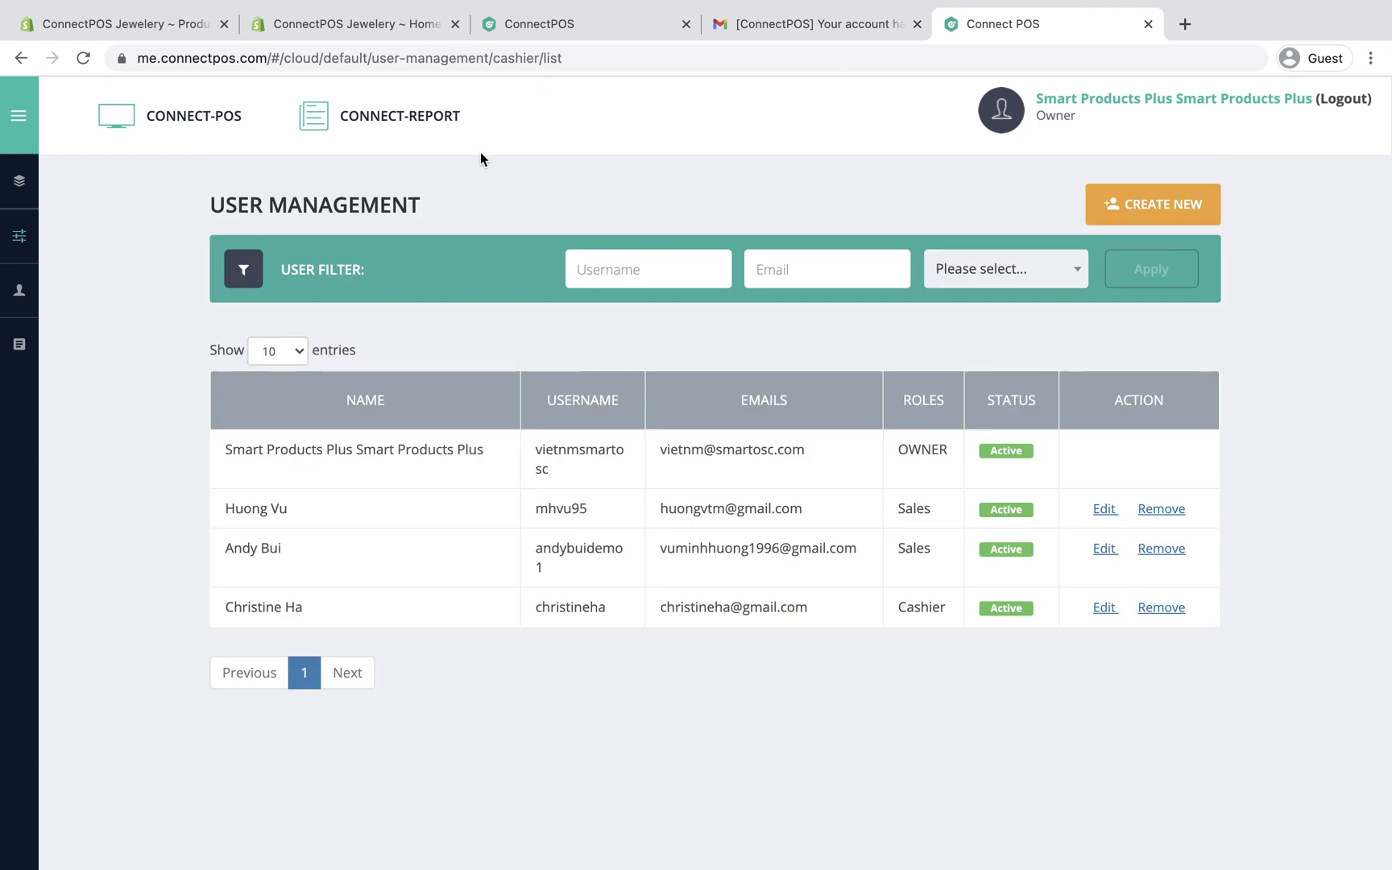
Step: Add the new cashier user as a third salesman on the Singapore outlet and save
{"action": "left_click", "coordinate": [538, 26]}
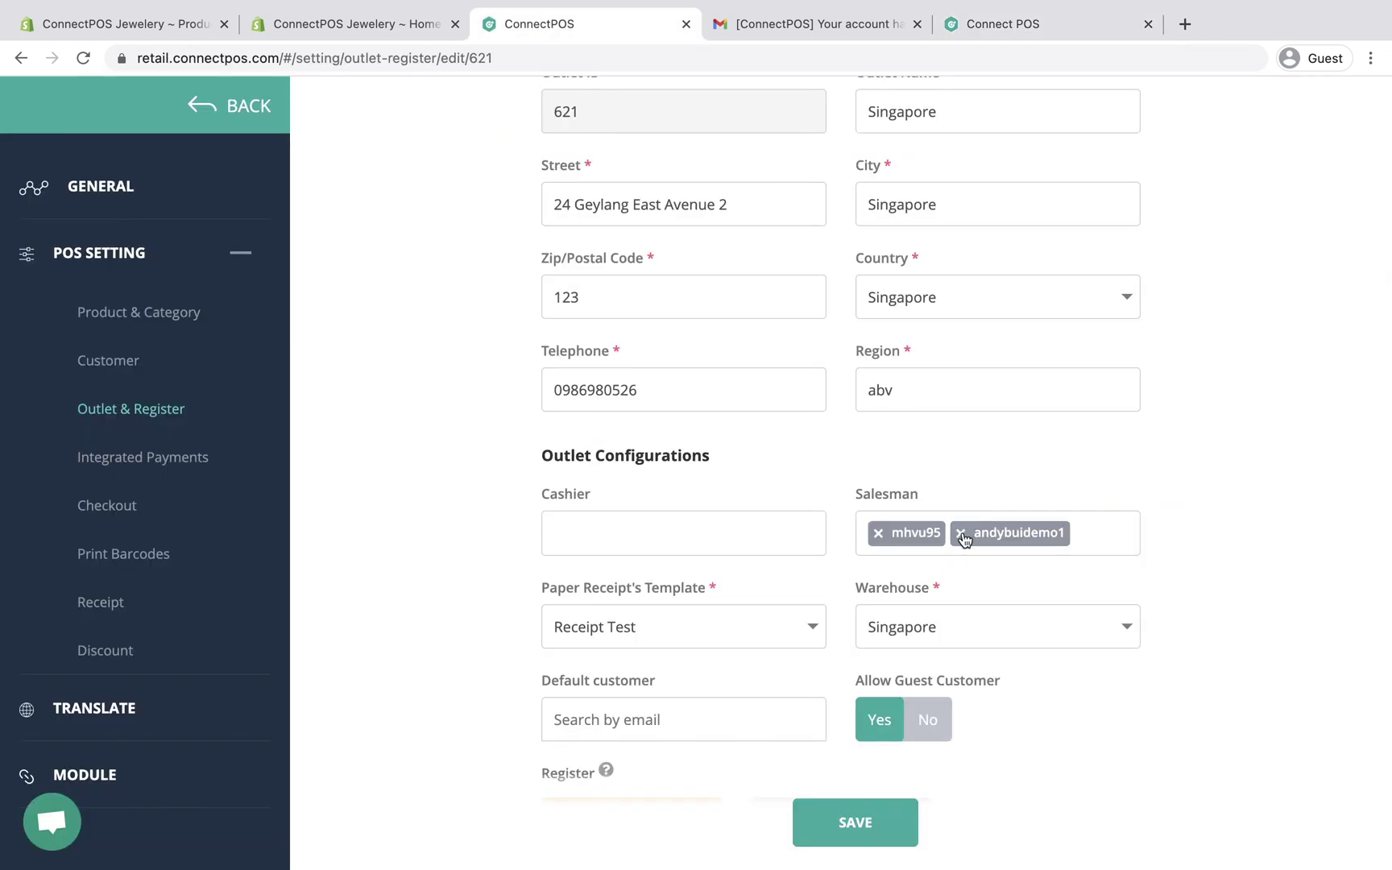
{"action": "scroll", "coordinate": [1108, 544], "scroll_direction": "down", "scroll_amount": 2}
{"action": "left_click", "coordinate": [1107, 433]}
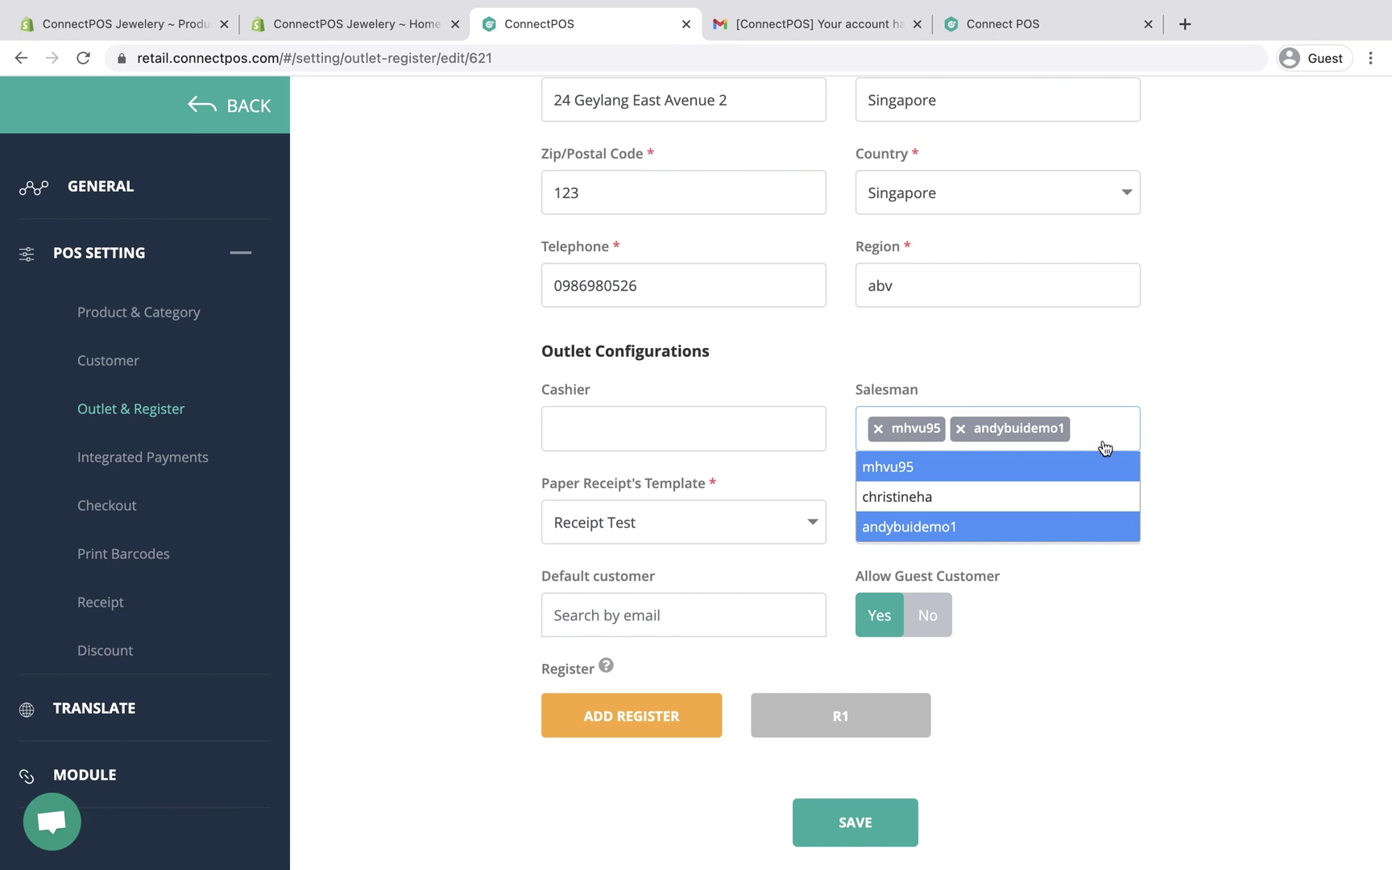
{"action": "left_click", "coordinate": [1090, 489]}
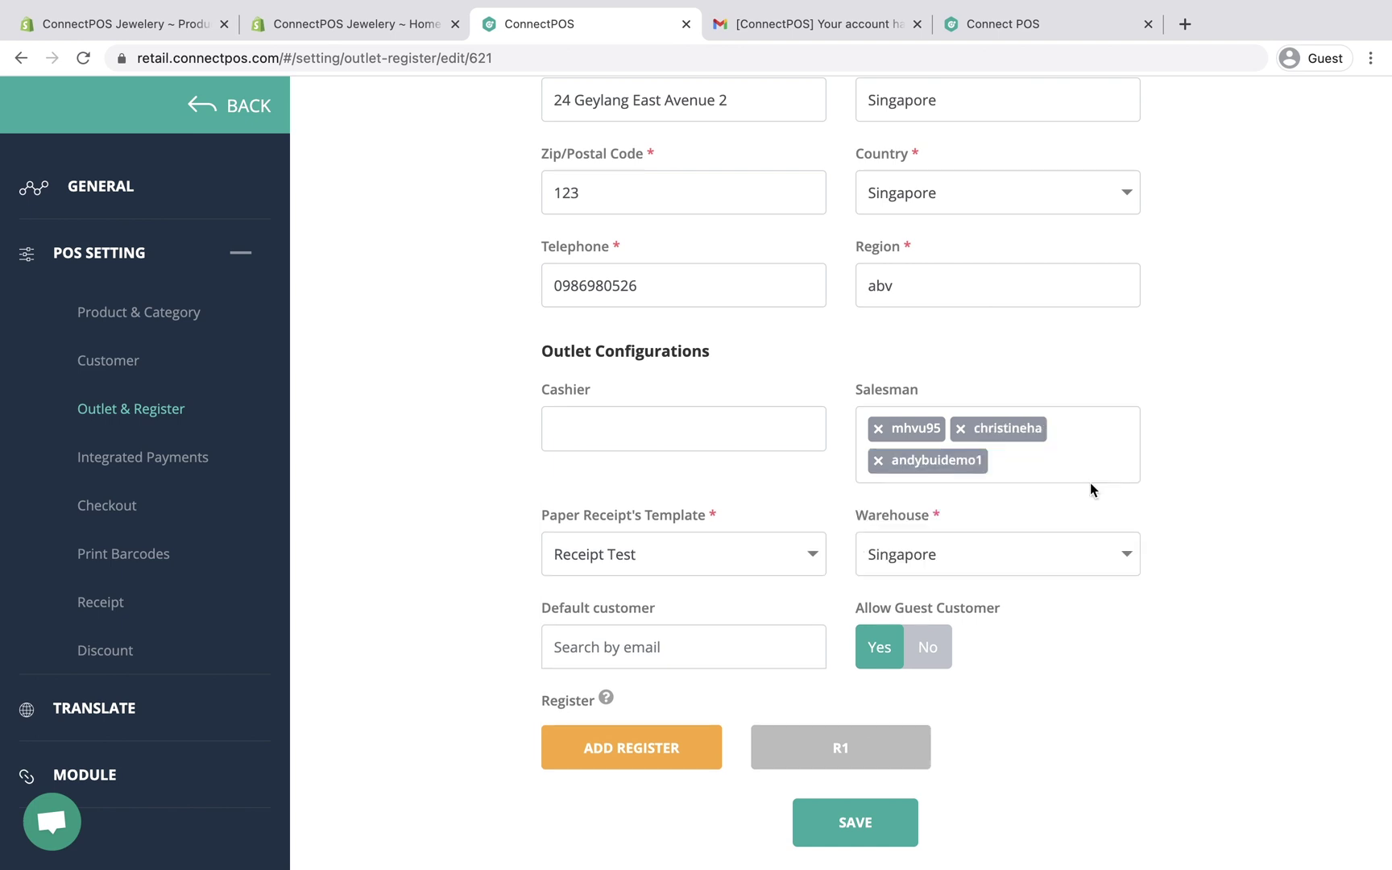
{"action": "left_click", "coordinate": [869, 840]}
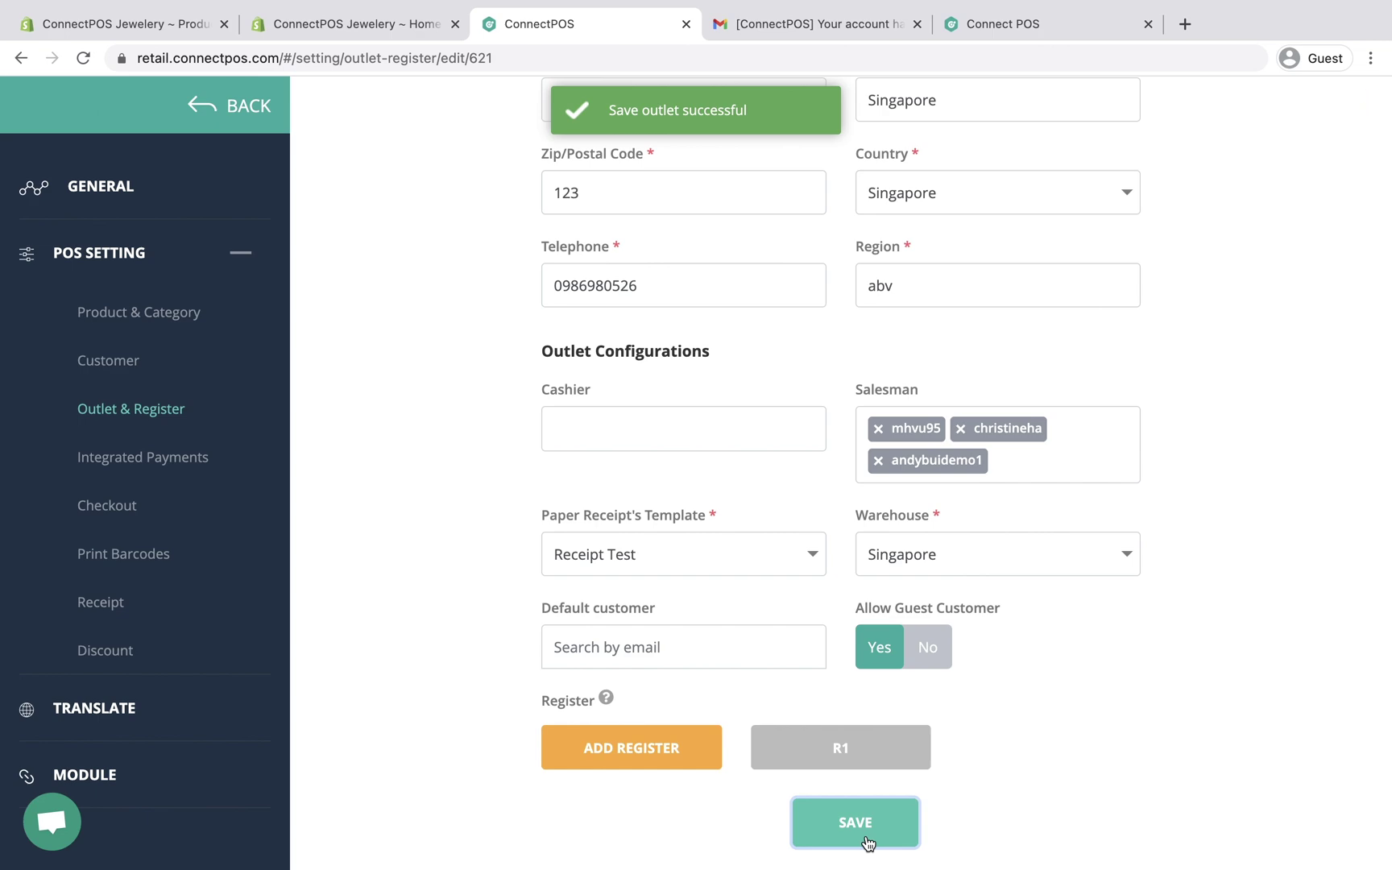
{"action": "left_click", "coordinate": [238, 108]}
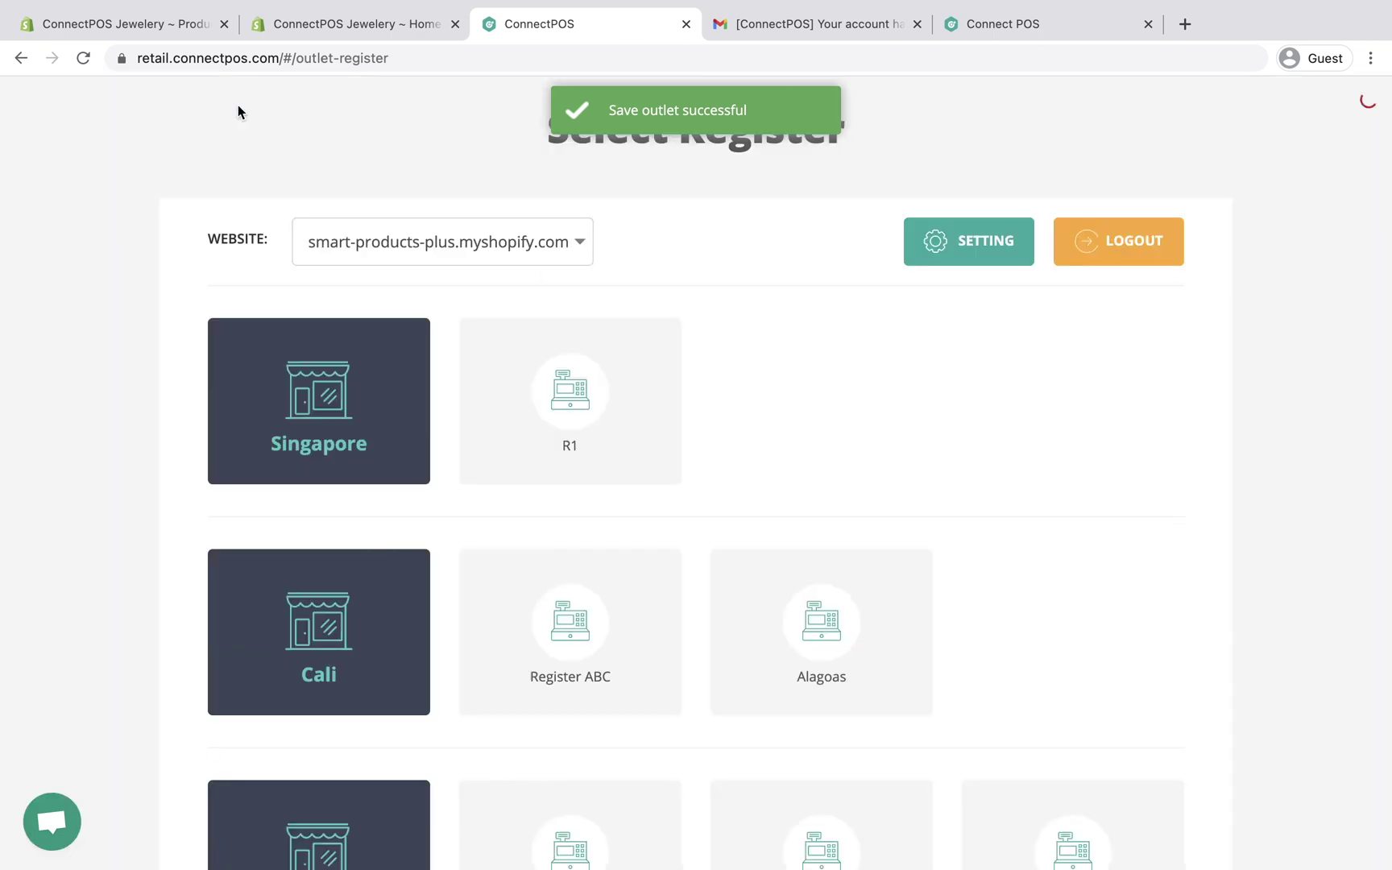
Step: Open register R1 and add a White GPS Pets Tracker (£5.54) to the cart
{"action": "left_click", "coordinate": [497, 379]}
{"action": "left_click", "coordinate": [806, 584]}
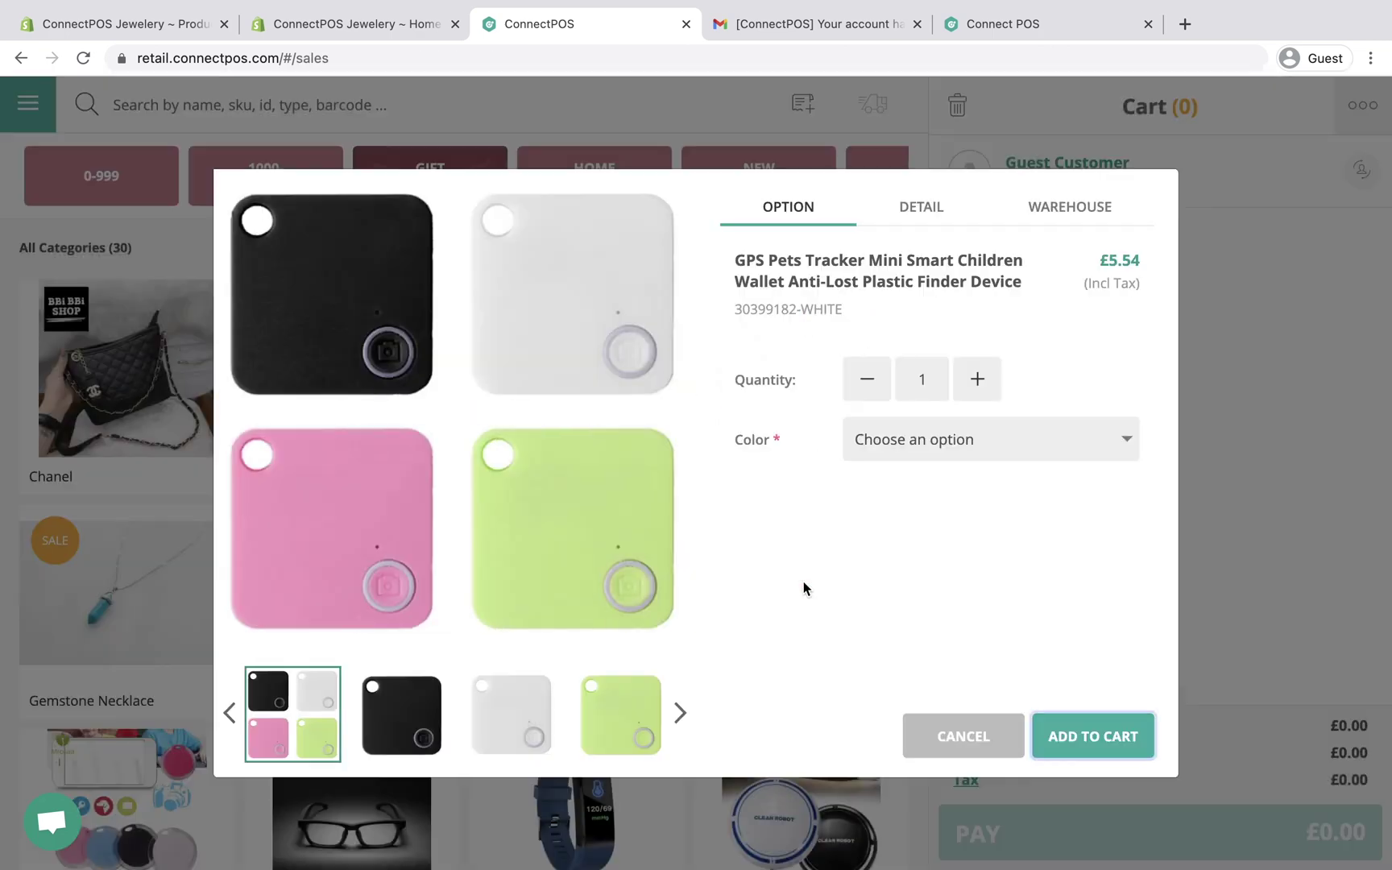
{"action": "left_click", "coordinate": [935, 435]}
{"action": "left_click", "coordinate": [935, 464]}
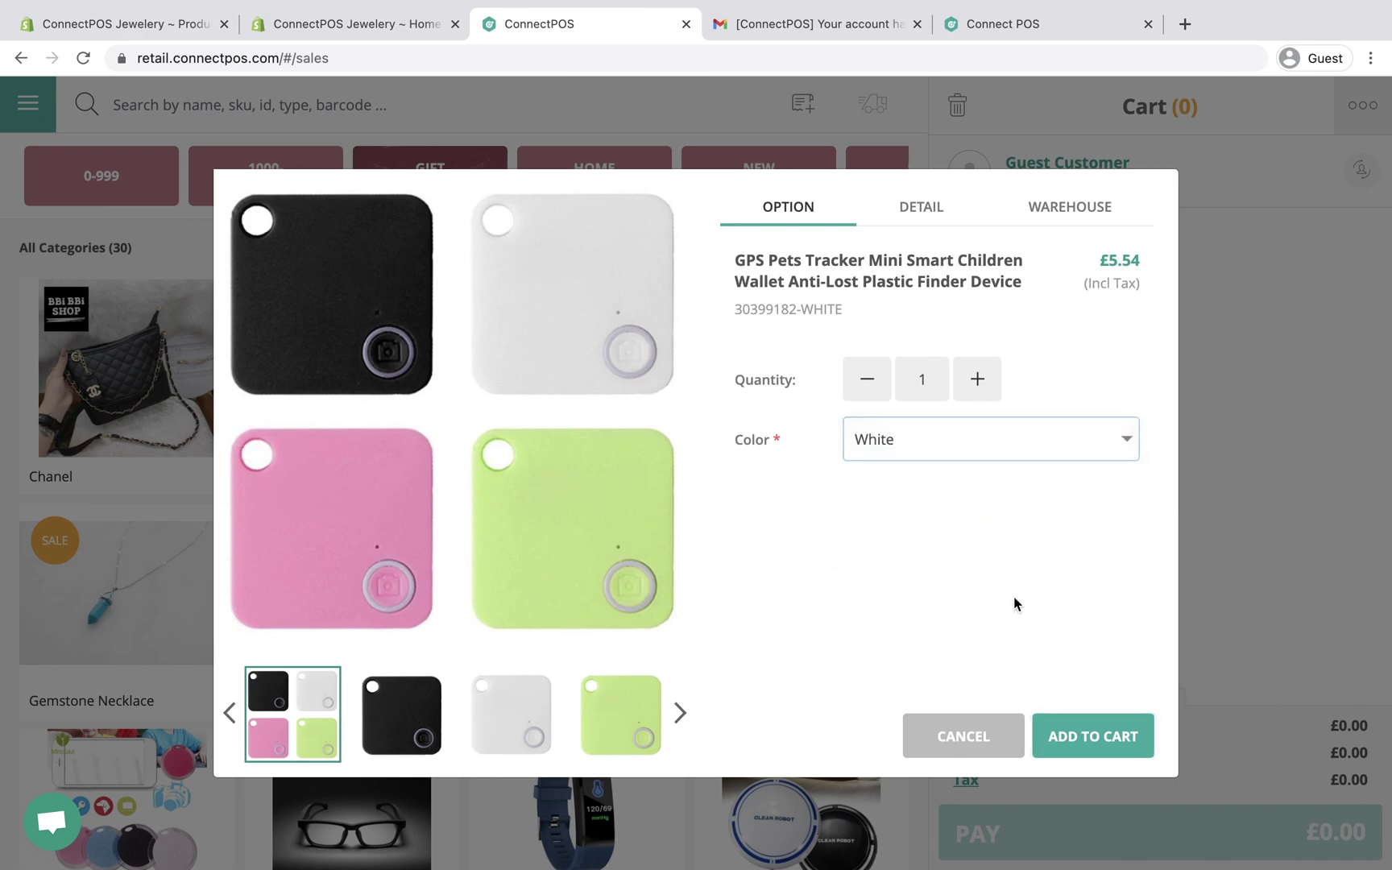
{"action": "left_click", "coordinate": [1074, 735]}
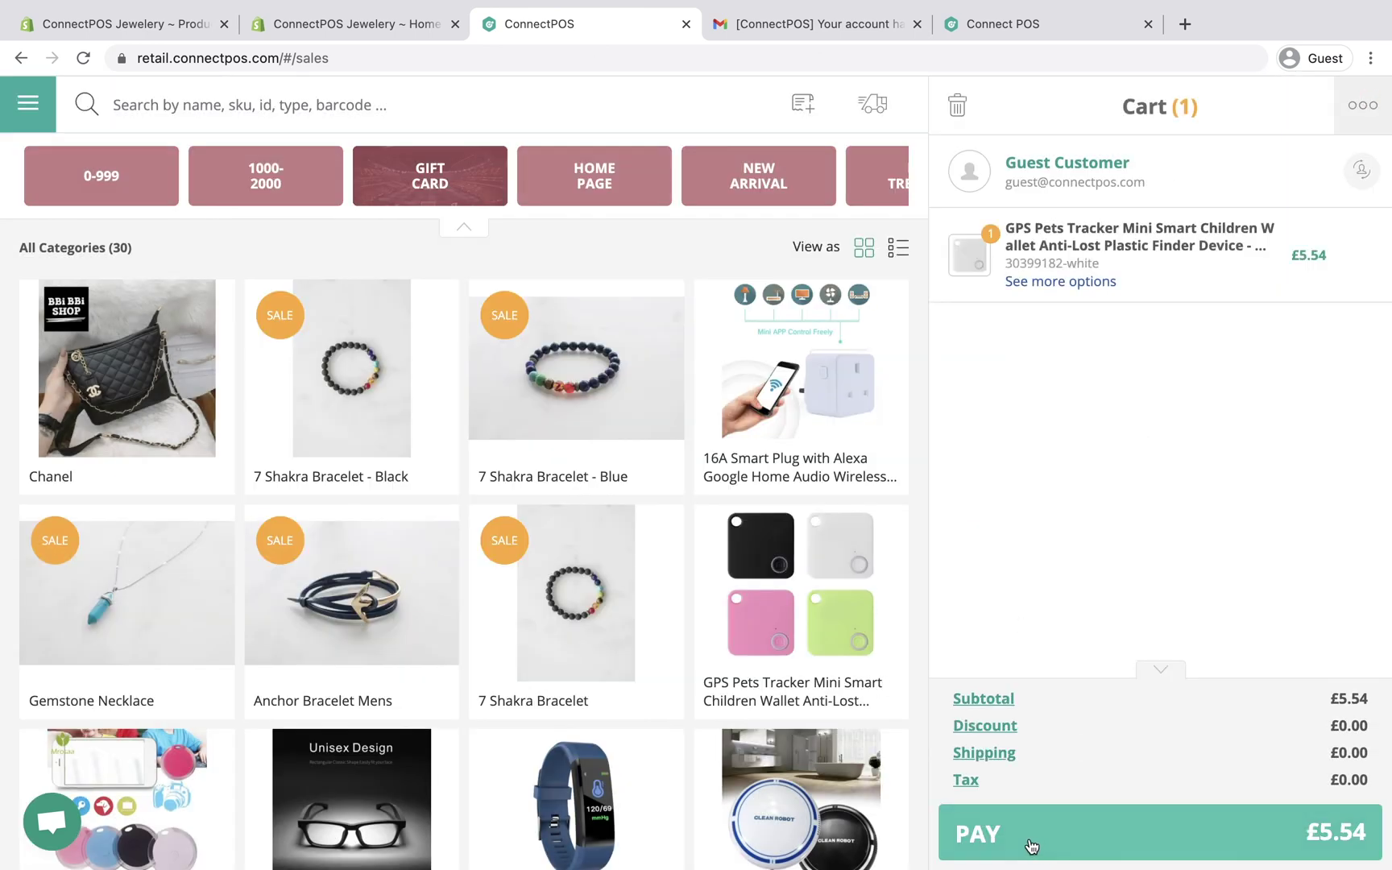
Step: Go to payment and choose the new cashier user as sale person
{"action": "left_click", "coordinate": [1031, 846]}
{"action": "left_click", "coordinate": [679, 674]}
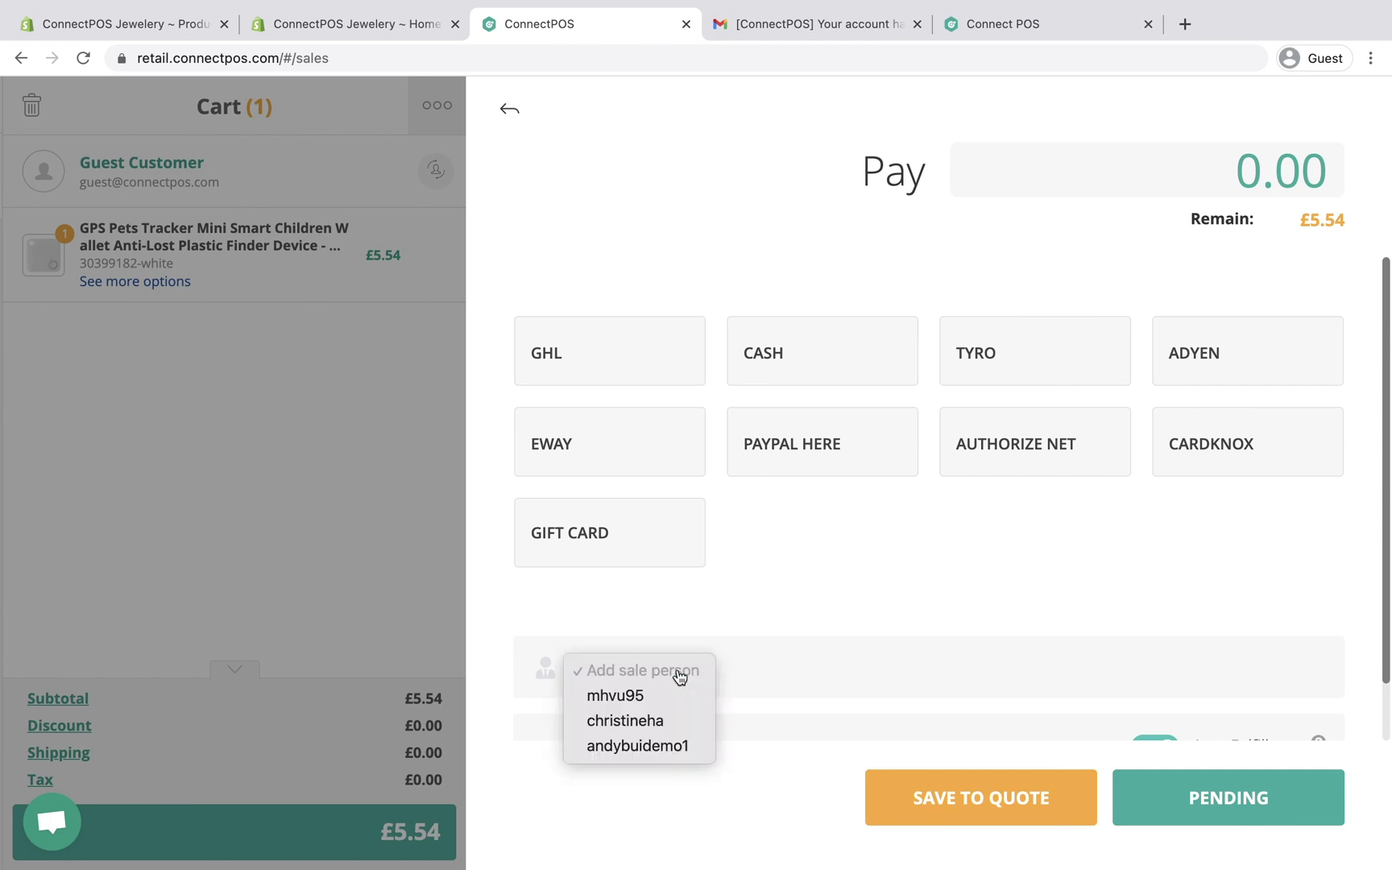
{"action": "left_click", "coordinate": [665, 721]}
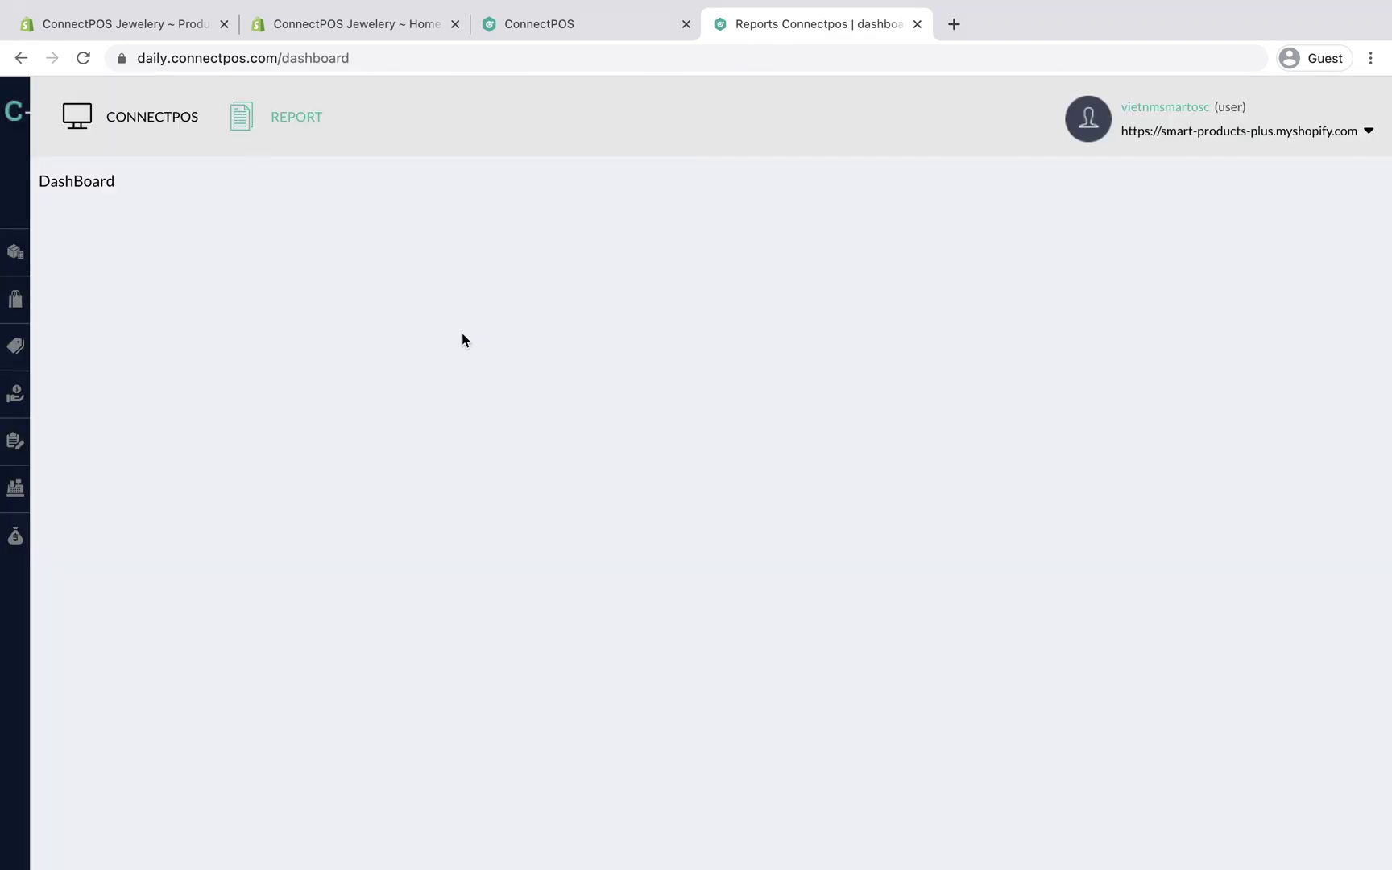
Step: Review the Sales Report's two refunded £8.42 Singapore orders, then return to the POS sell screen
{"action": "mouse_move", "coordinate": [16, 251]}
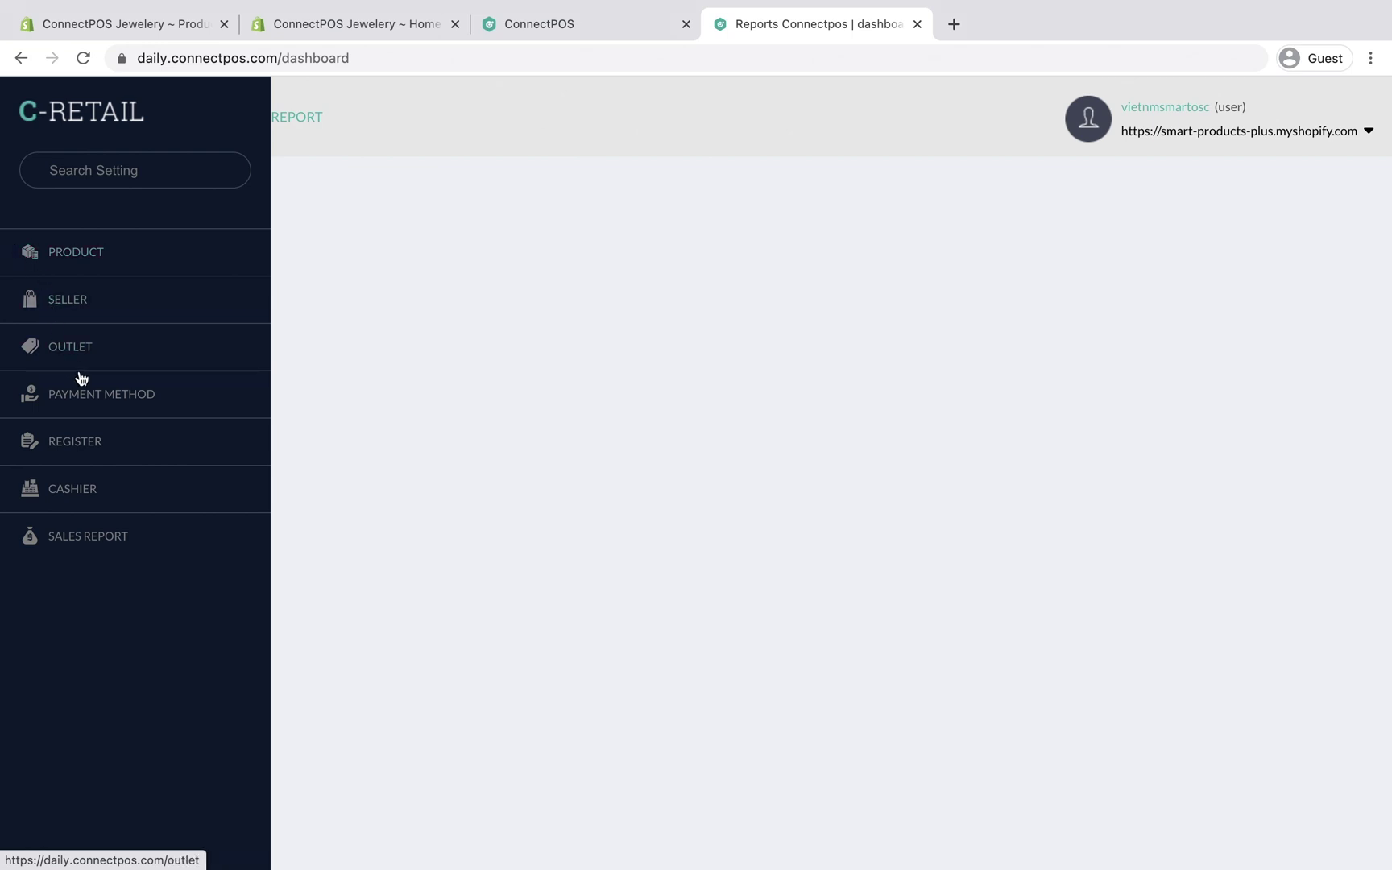
{"action": "left_click", "coordinate": [93, 534]}
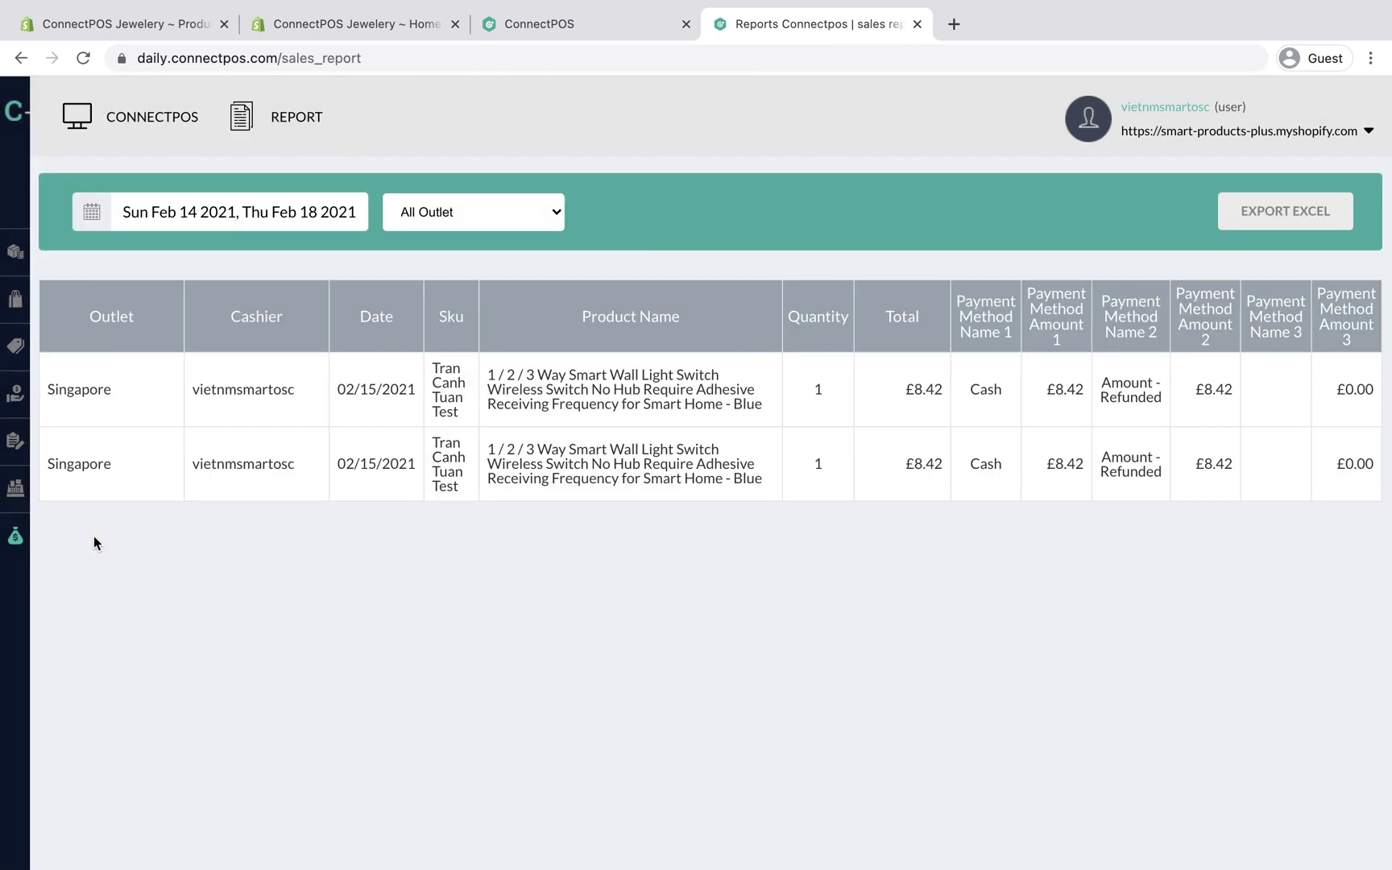
{"action": "left_click", "coordinate": [547, 29]}
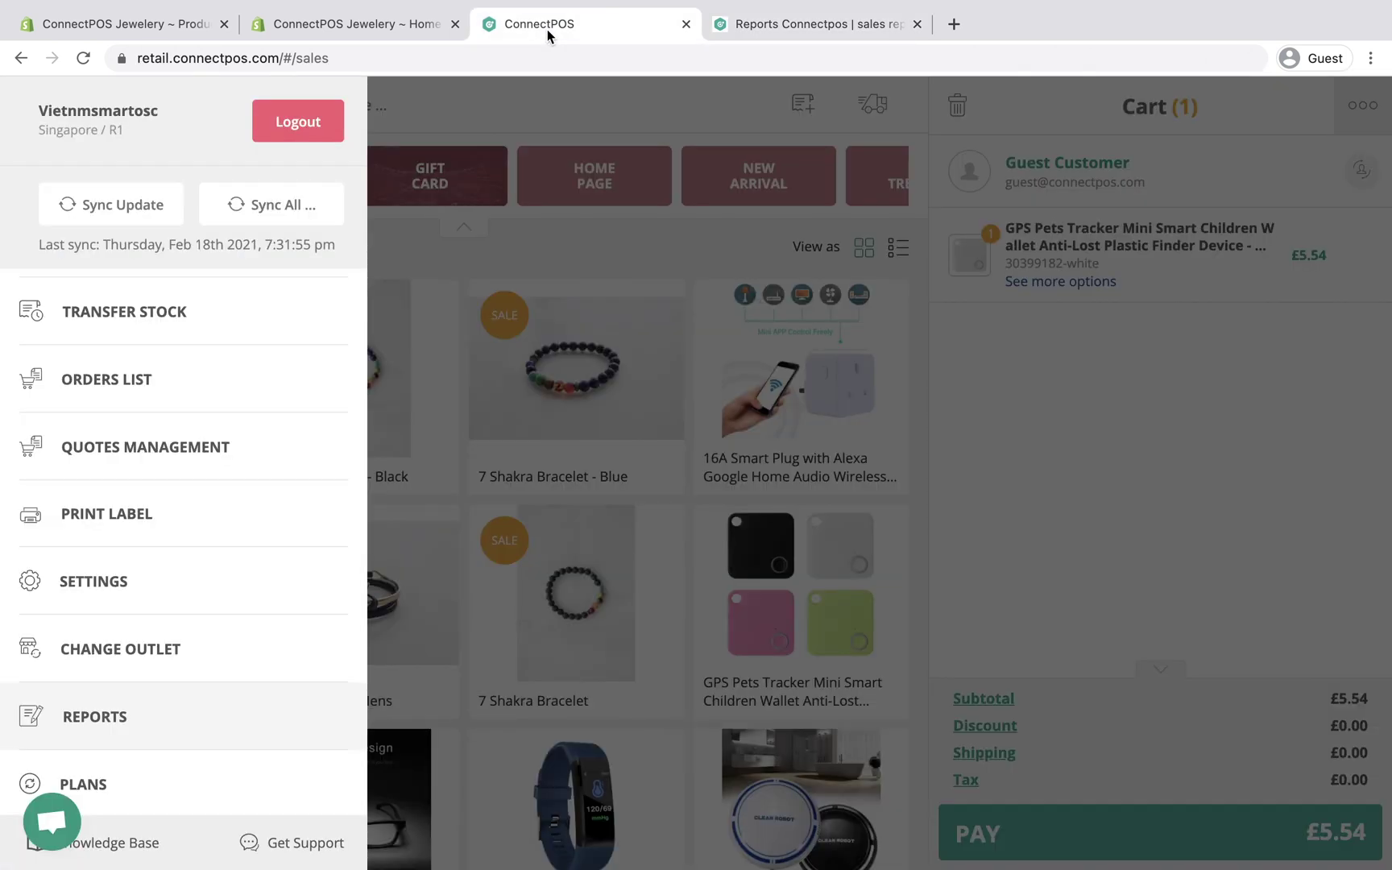